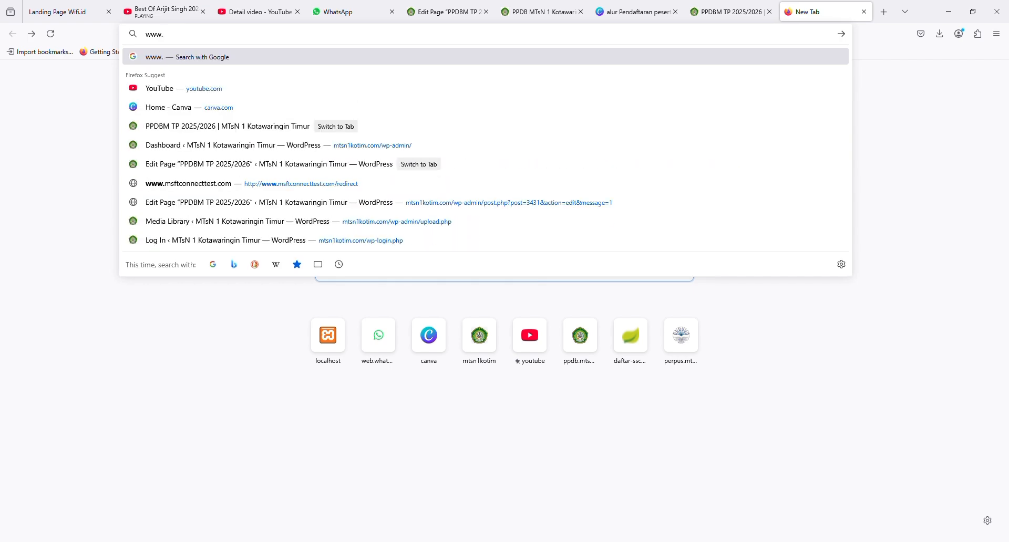
type("mtsn1")
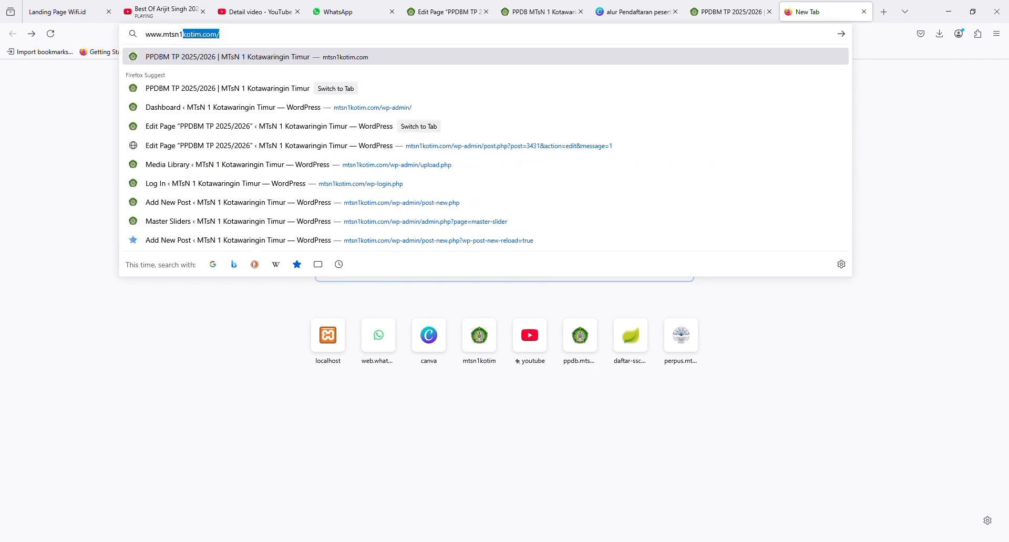
type("kotim.com")
key("Return")
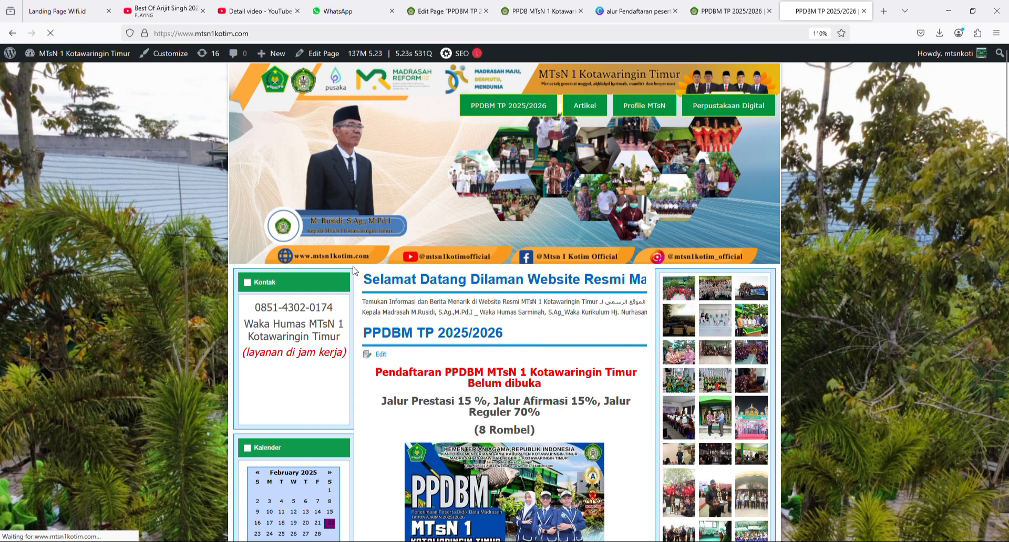
- Scroll past the PPDBM poster to the Prestasi, Afirmasi and Reguler requirement lists
scroll(500, 316, "down", 1)
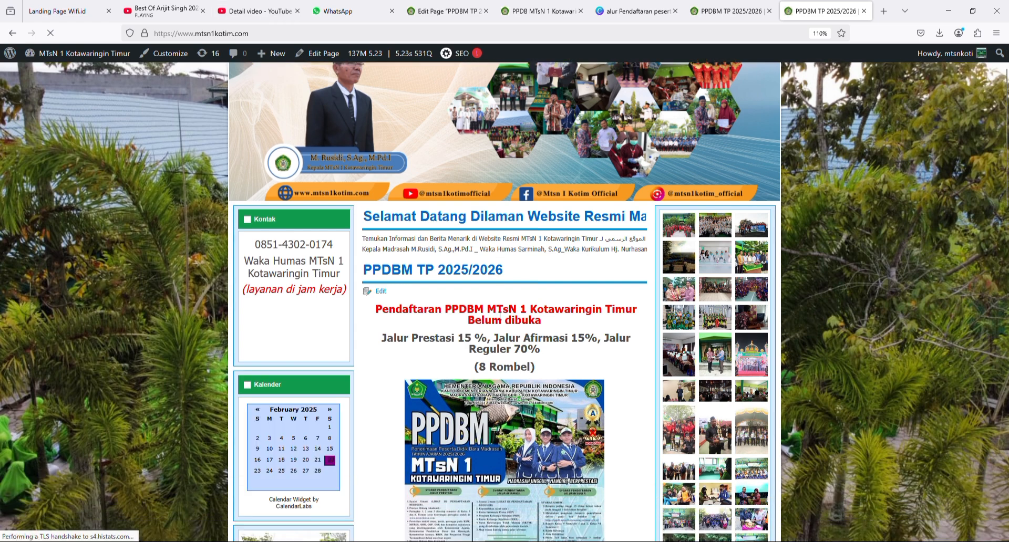
scroll(518, 280, "up", 1)
scroll(435, 348, "down", 2)
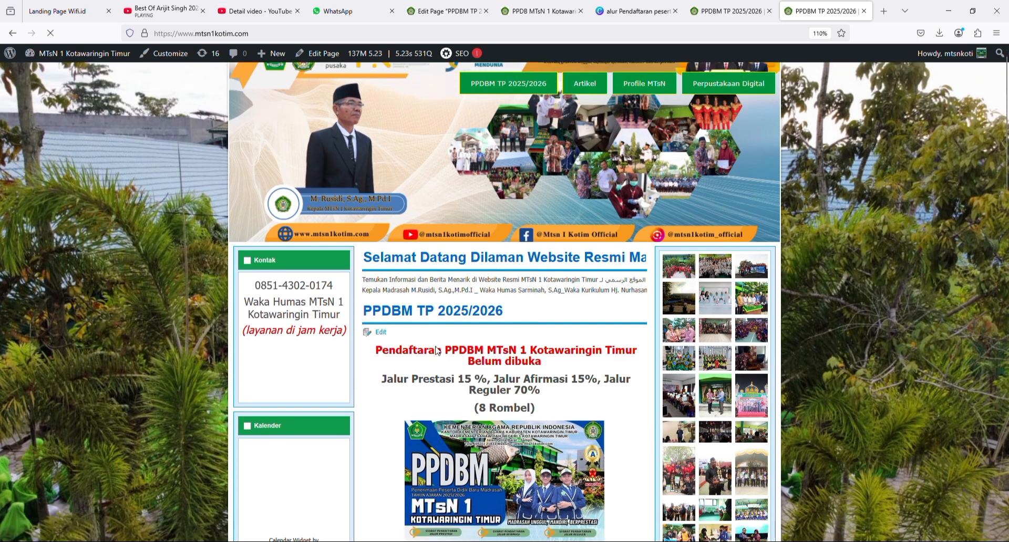
scroll(436, 349, "down", 3)
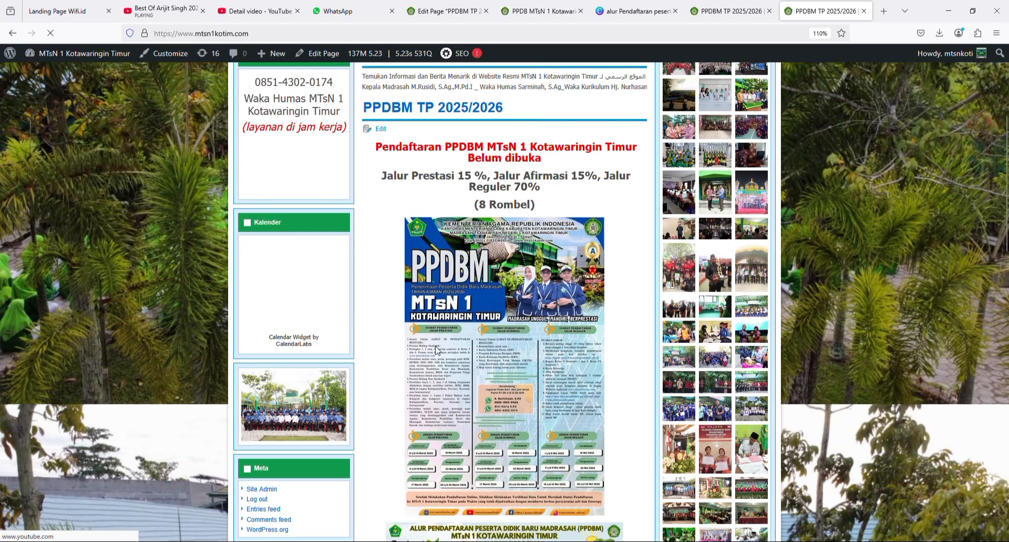
scroll(436, 349, "down", 1)
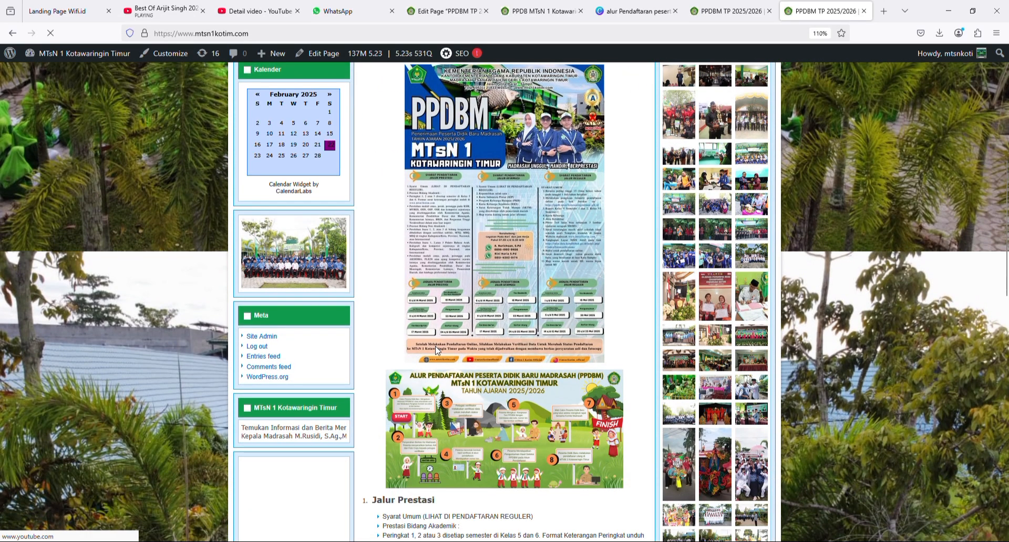
scroll(436, 348, "down", 1)
scroll(475, 357, "down", 1)
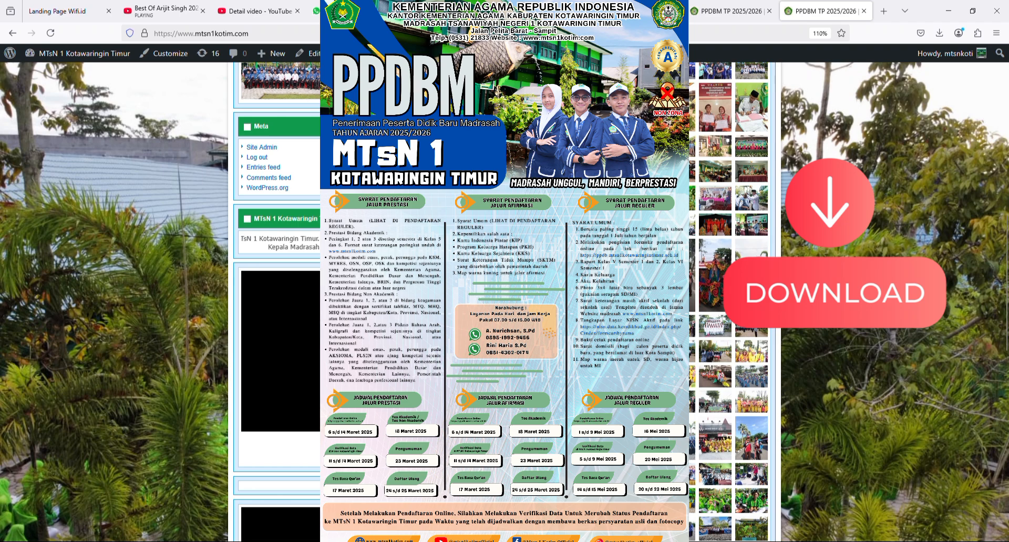
scroll(500, 262, "down", 1)
scroll(498, 262, "down", 2)
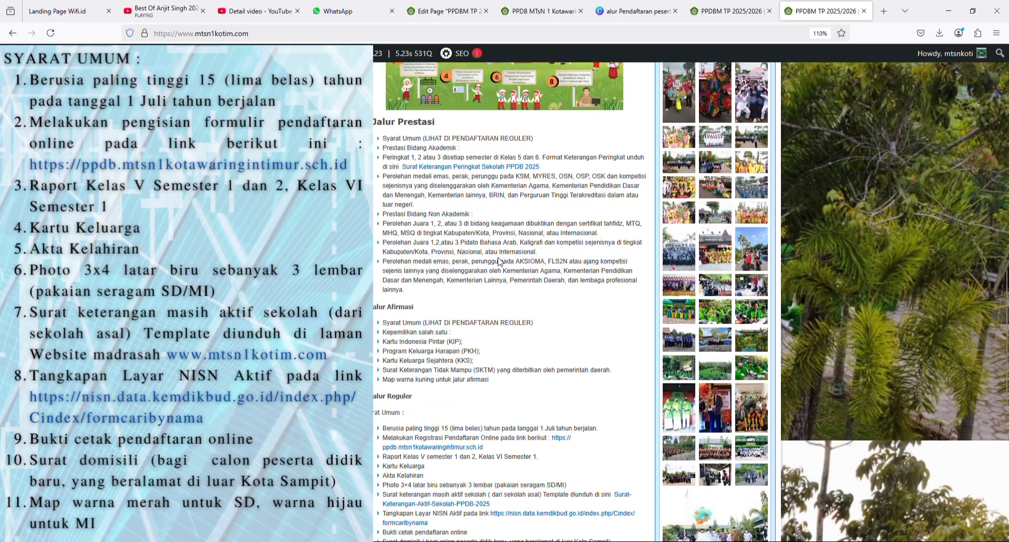
scroll(498, 261, "down", 3)
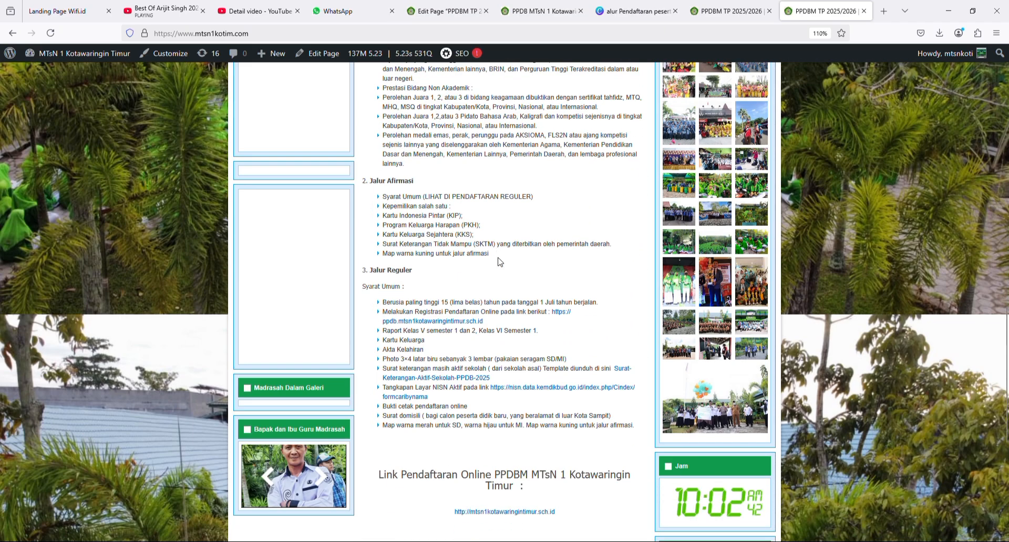
scroll(498, 261, "down", 3)
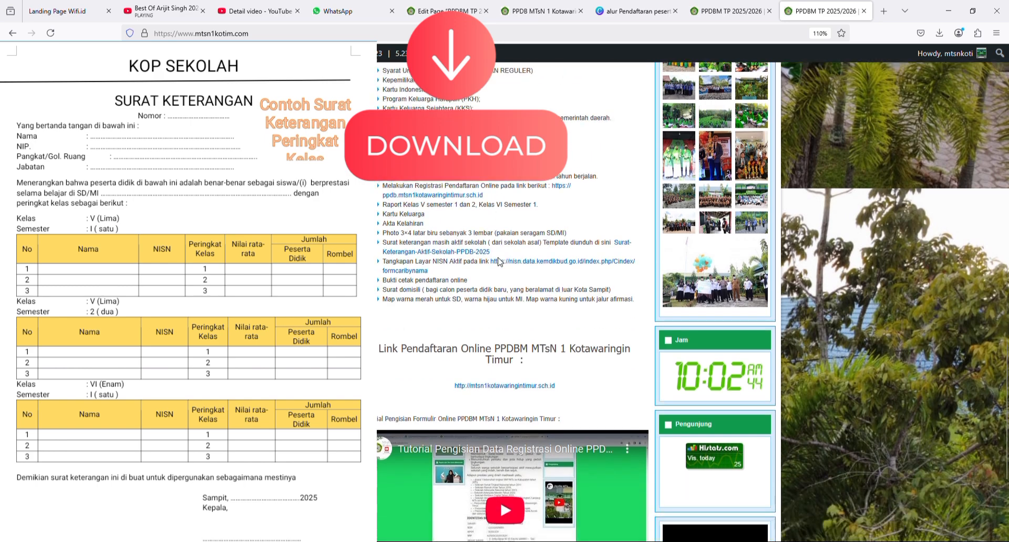
scroll(502, 264, "down", 1)
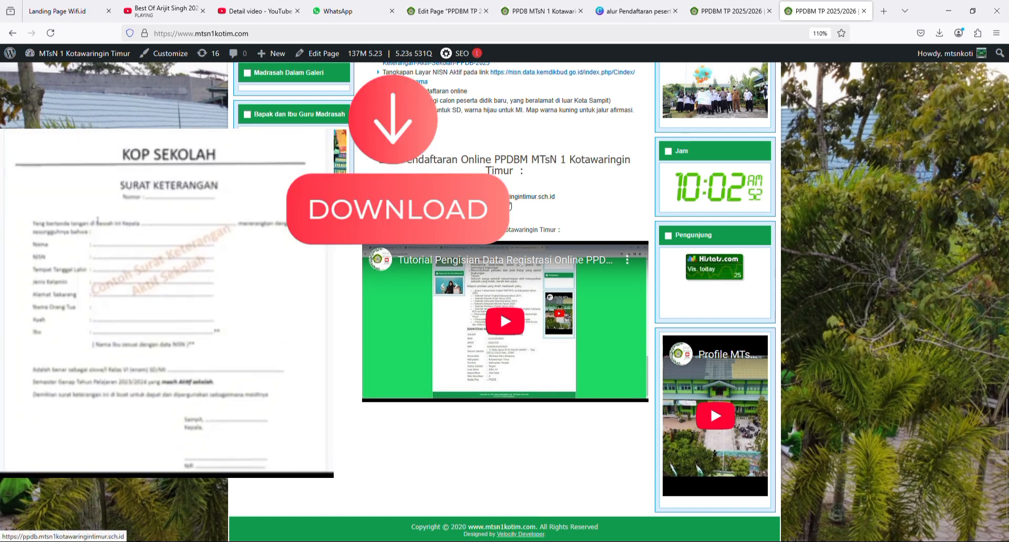
scroll(508, 206, "up", 3)
scroll(447, 169, "up", 4)
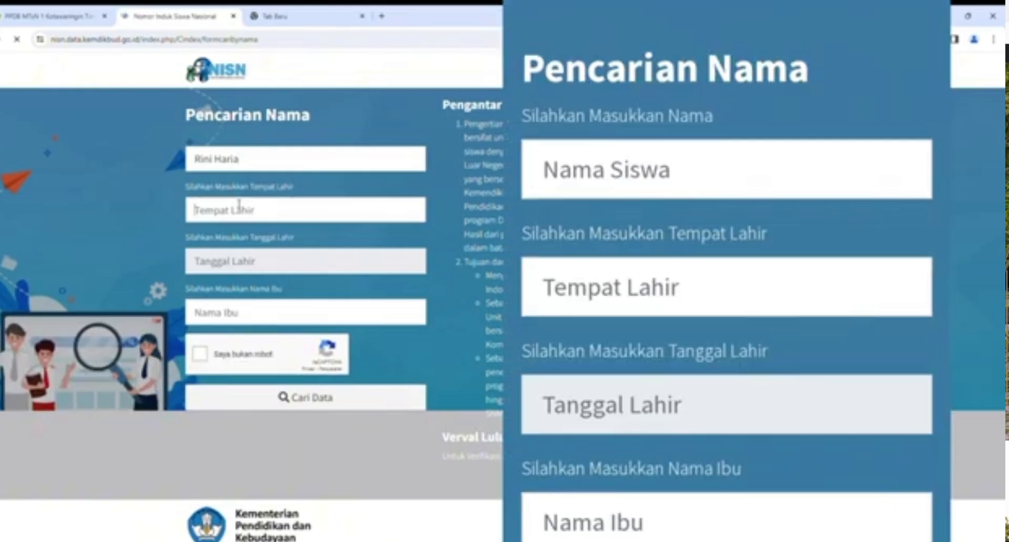
- Enter birthplace Sampit and set the birth-date calendar to February 2011
type("Sam")
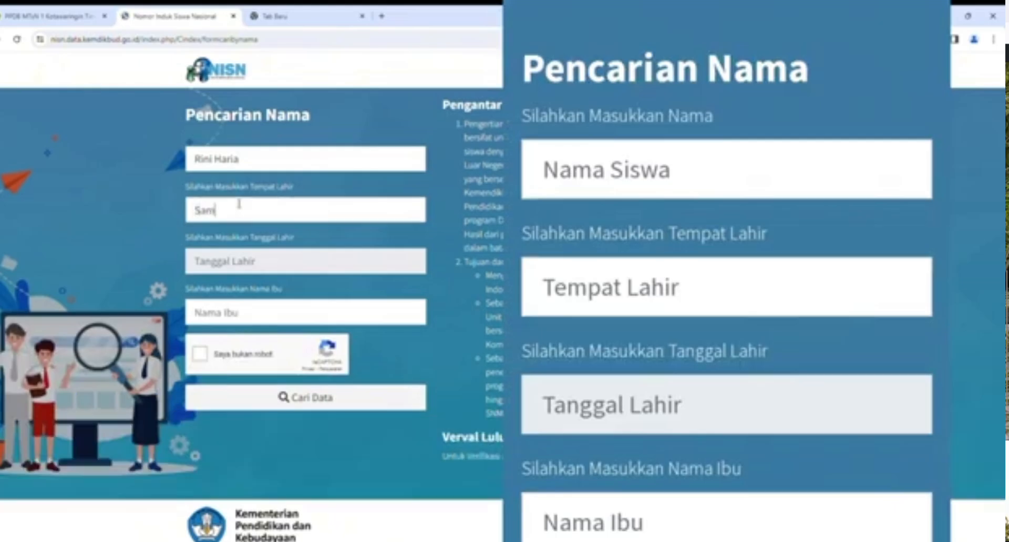
type("pit")
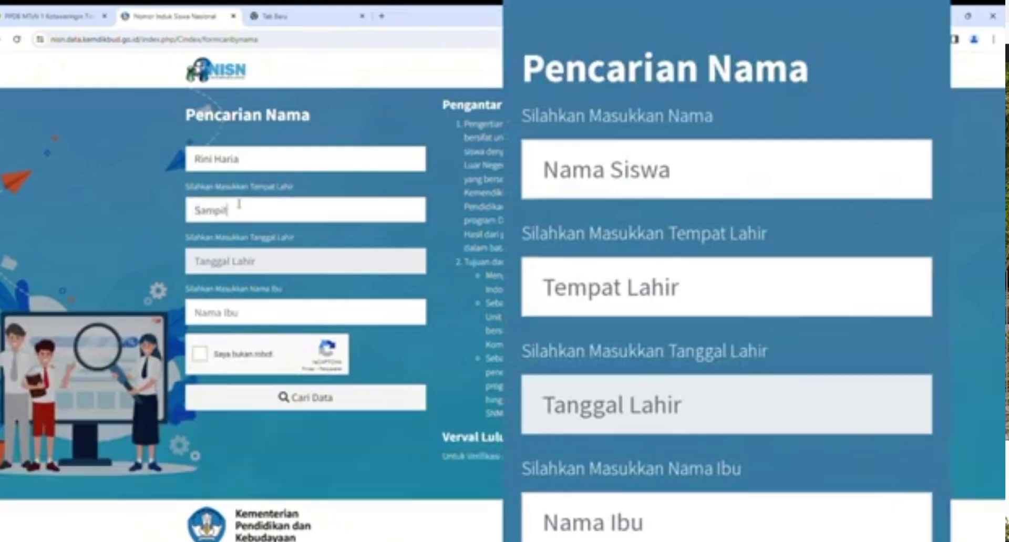
left_click(232, 263)
left_click(225, 289)
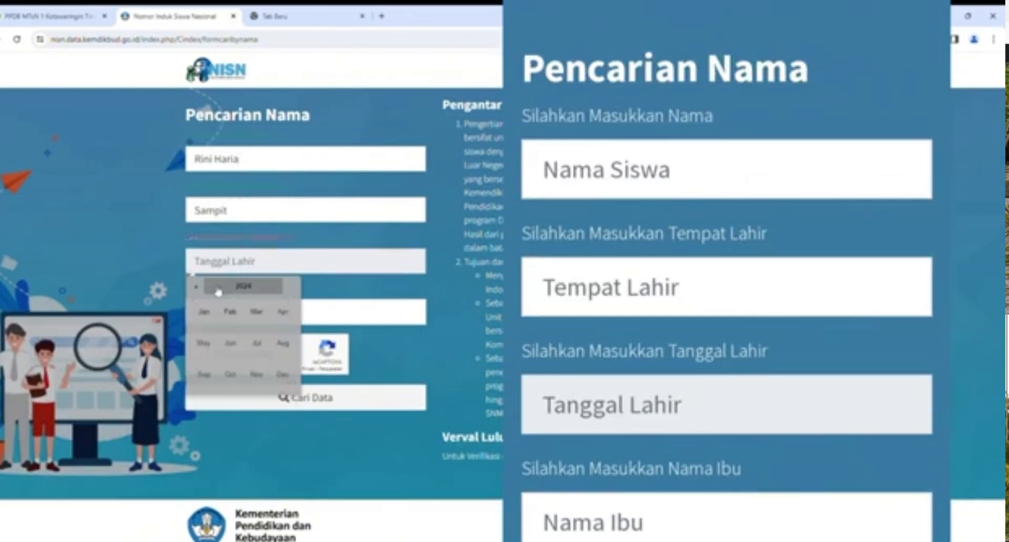
left_click(202, 290)
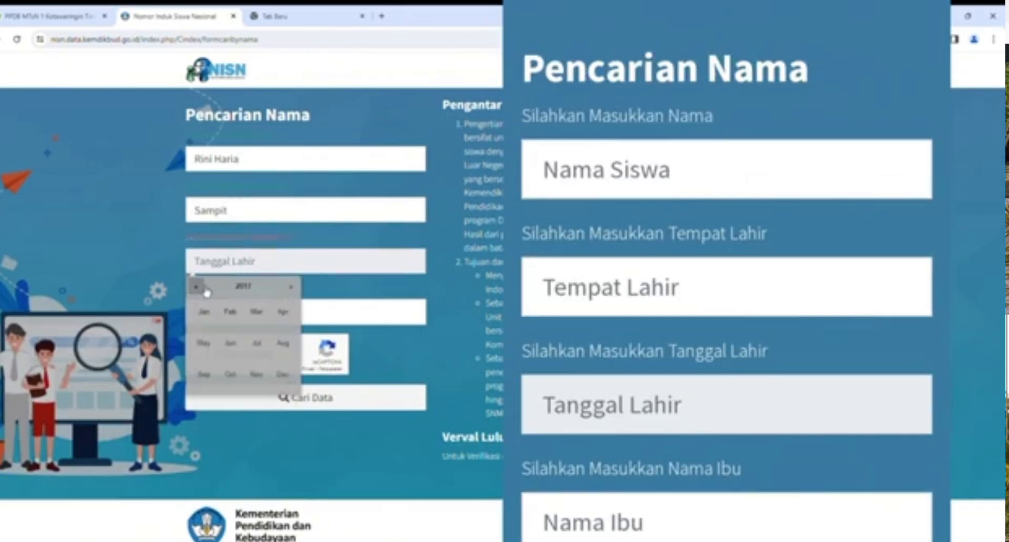
left_click(287, 291)
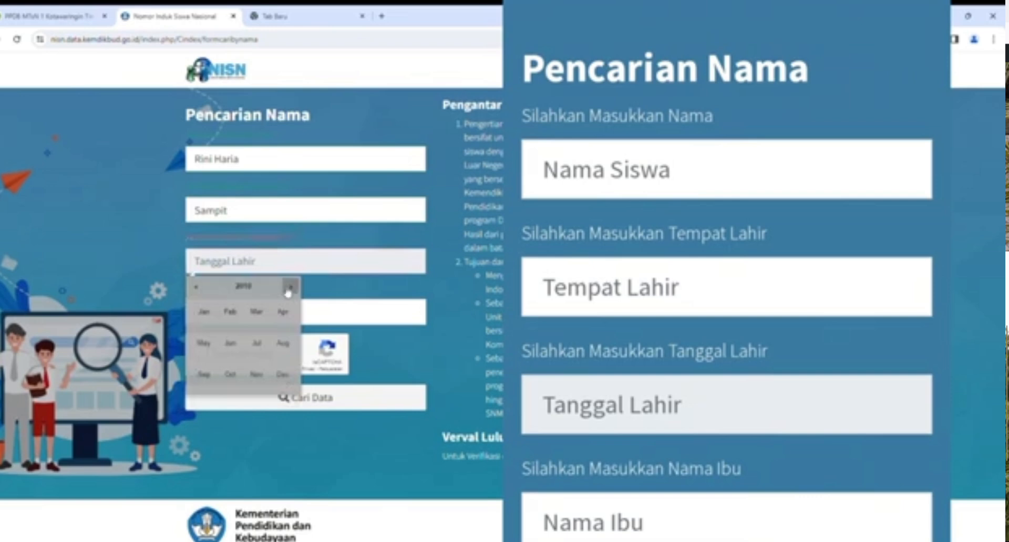
left_click(287, 291)
left_click(230, 312)
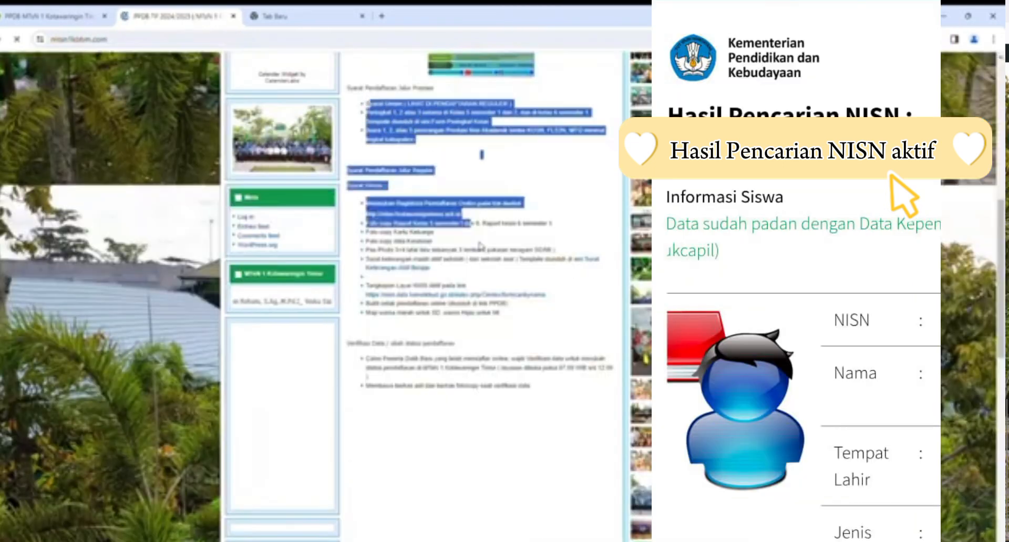
left_click_drag(479, 245, 546, 310)
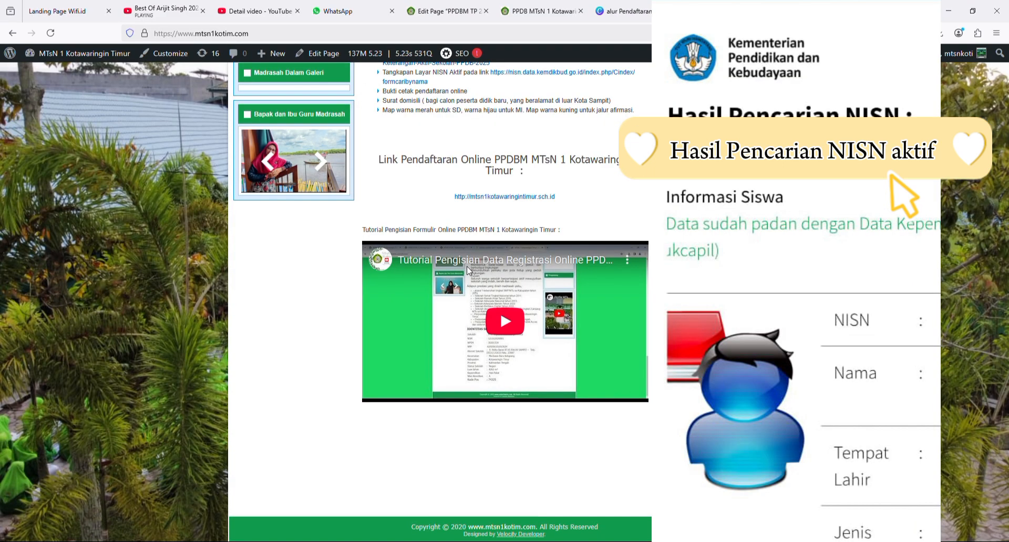
- Scroll back up to the Link Pendaftaran Online section of the homepage
scroll(450, 211, "up", 1)
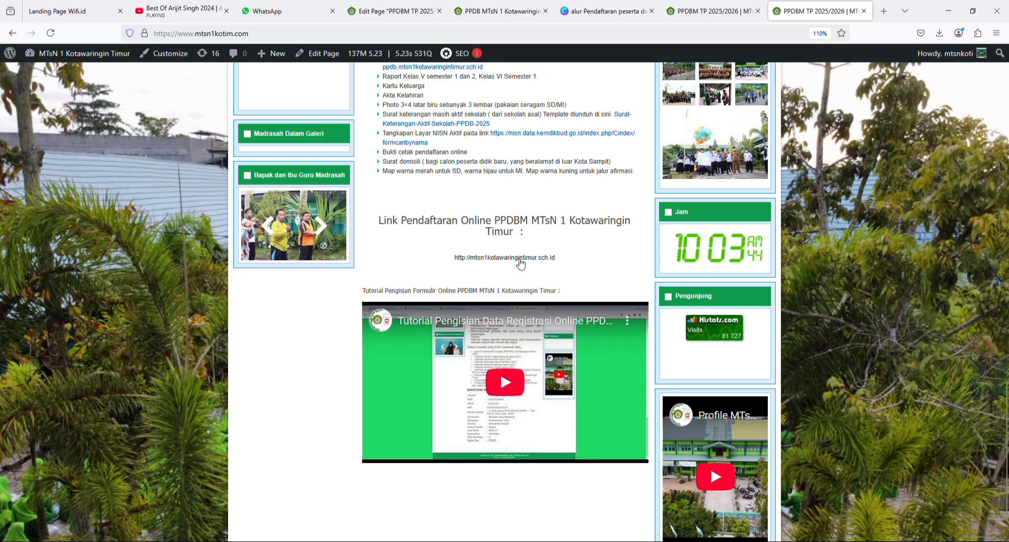
scroll(520, 264, "up", 3)
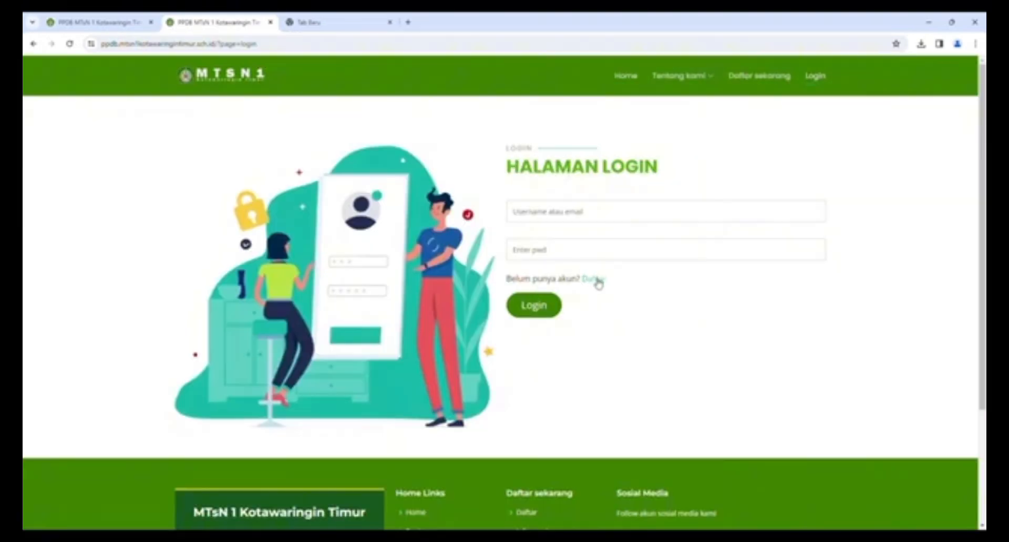
- Open the account registration form and enter the student's NISN and e-mail address
left_click(597, 279)
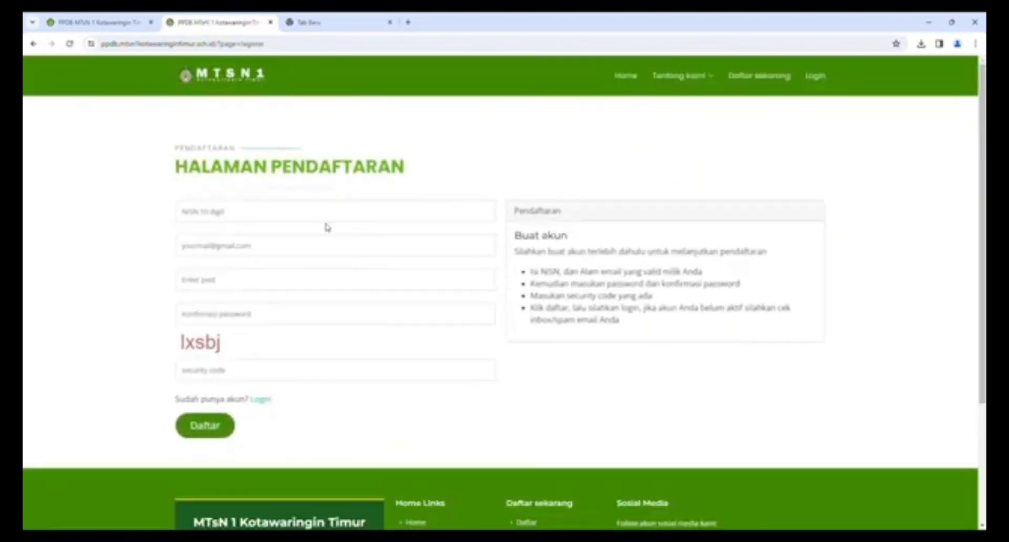
left_click(251, 218)
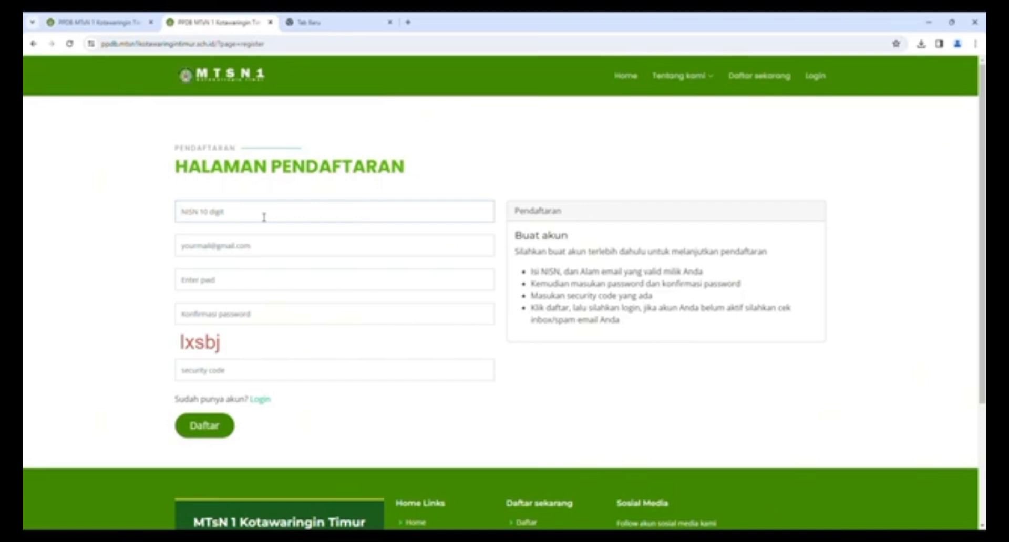
type("02")
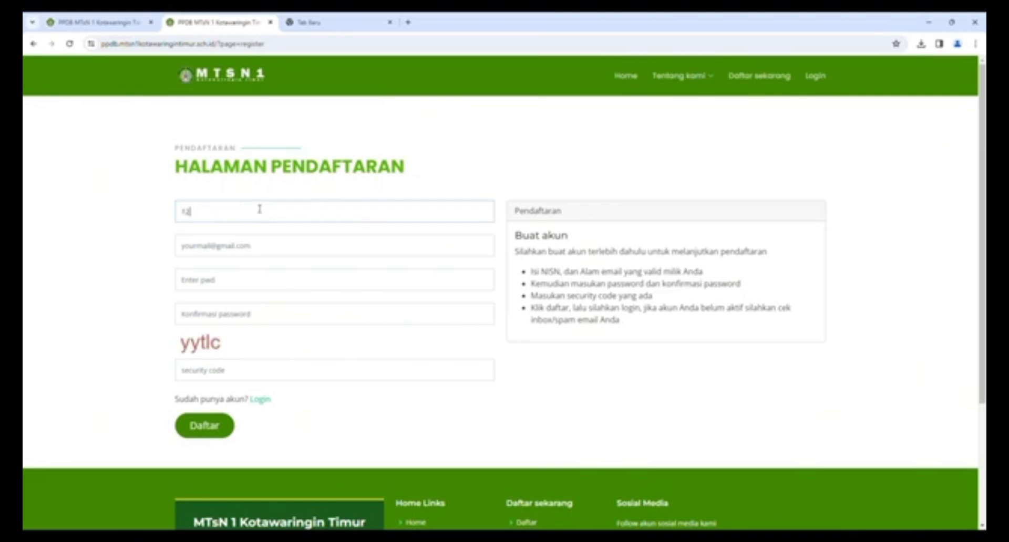
type("34567890")
left_click(219, 251)
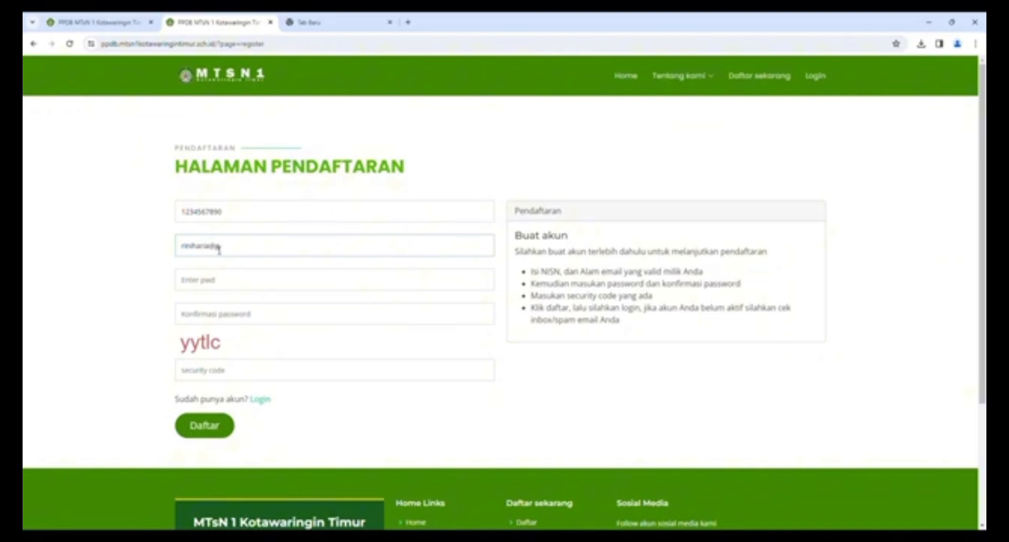
- Enter and confirm the password, fill in the security code and submit the registration
left_click(221, 287)
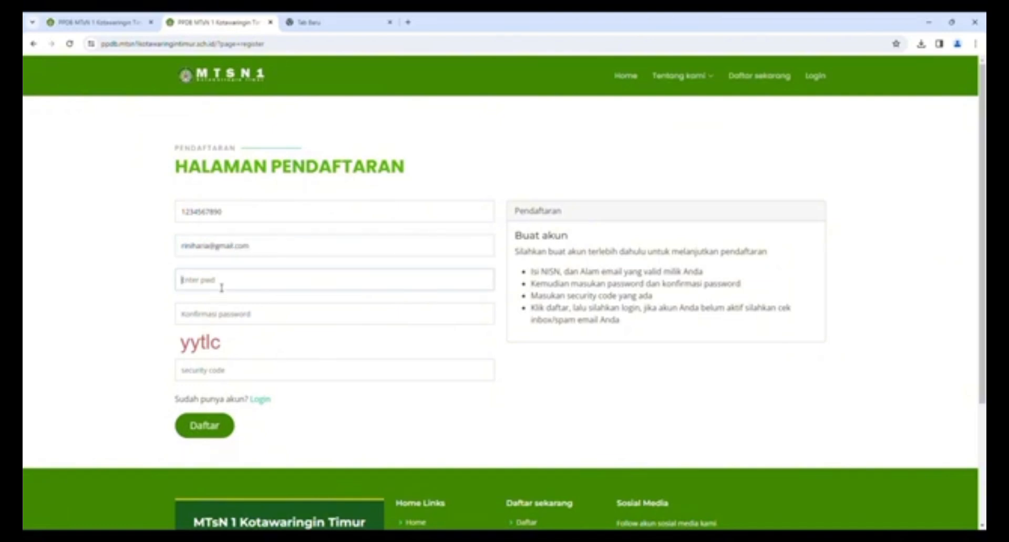
type("1")
left_click(208, 318)
type("12")
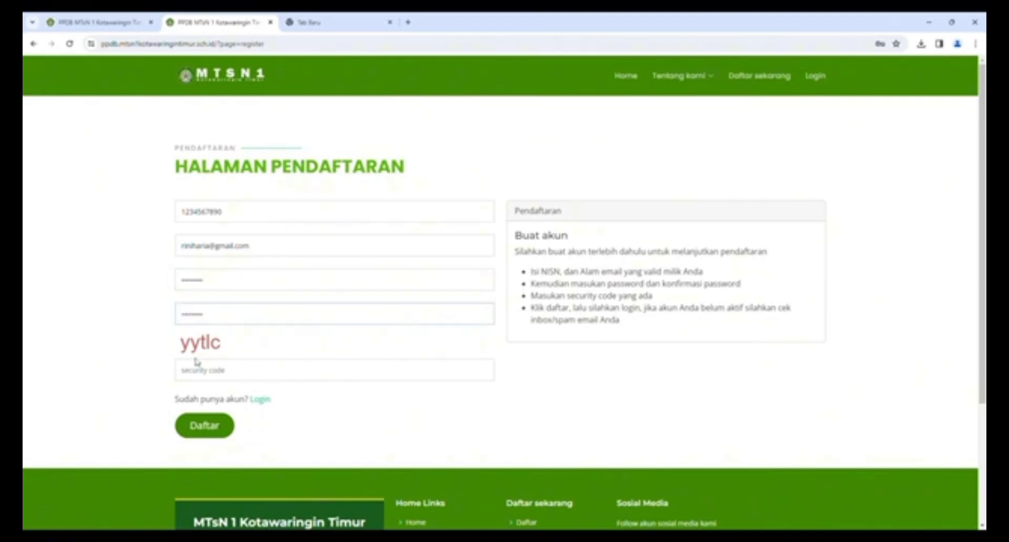
left_click(204, 376)
type("y")
key("BackSpace")
type("yytlc")
left_click(219, 426)
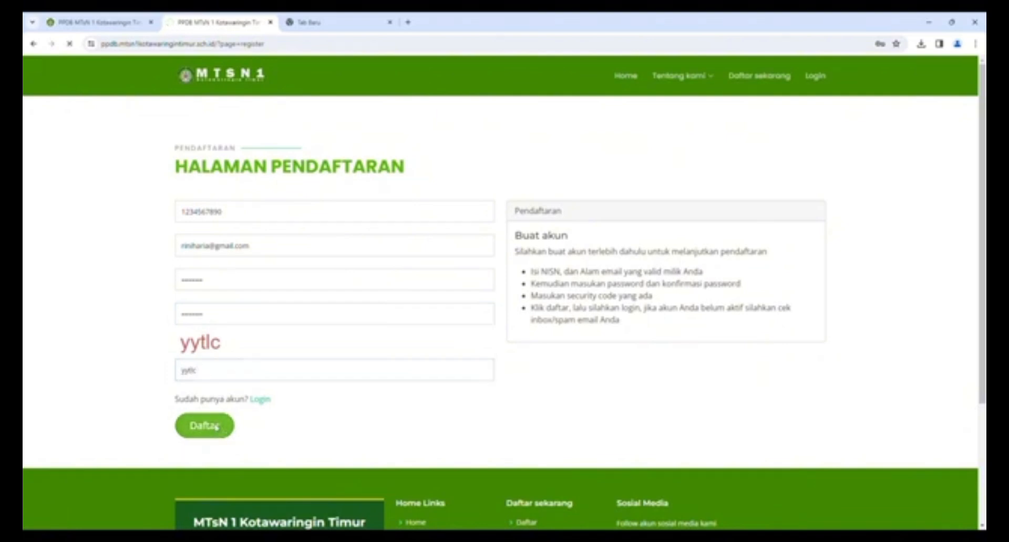
left_click(358, 24)
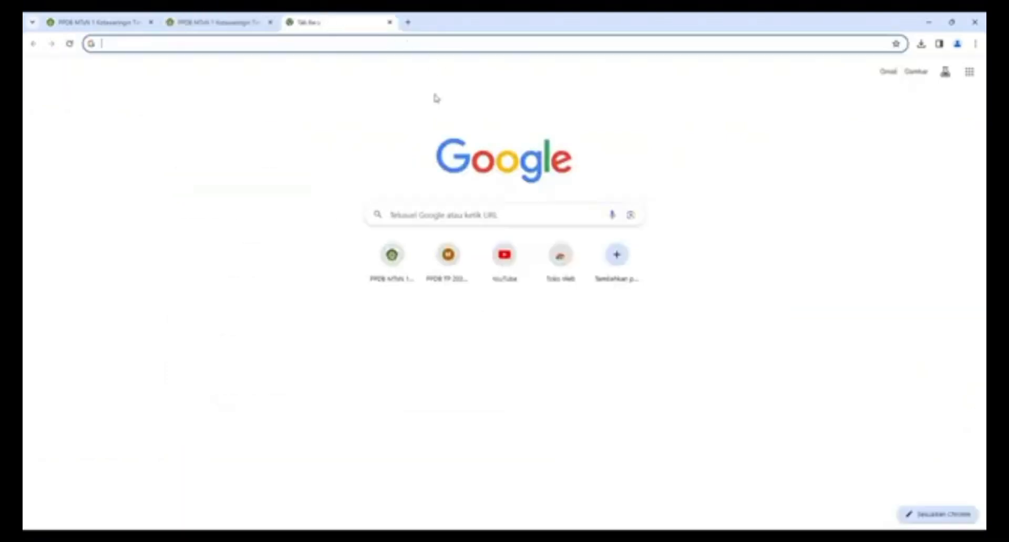
- Return to the school home page tab and open the PPDB login page
left_click(243, 28)
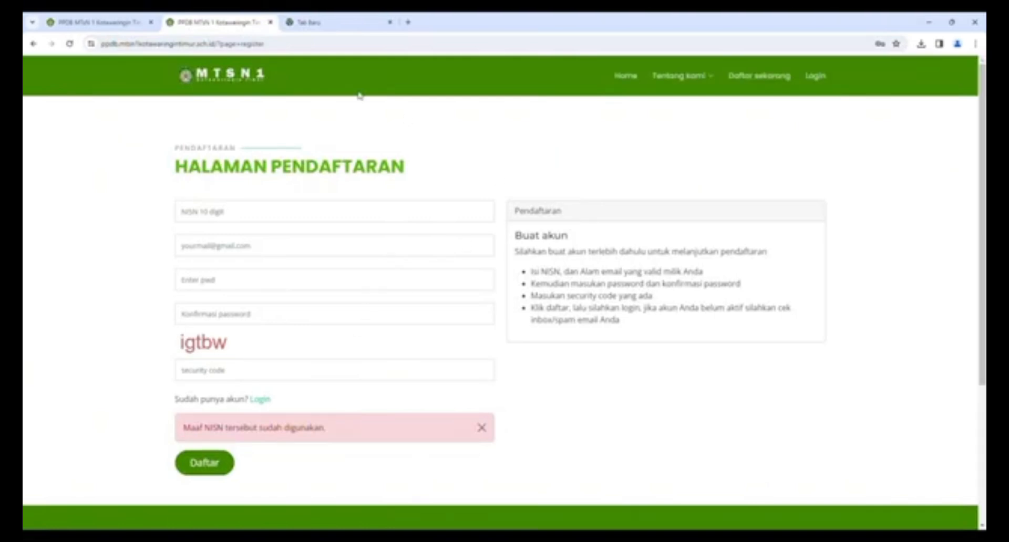
left_click(116, 22)
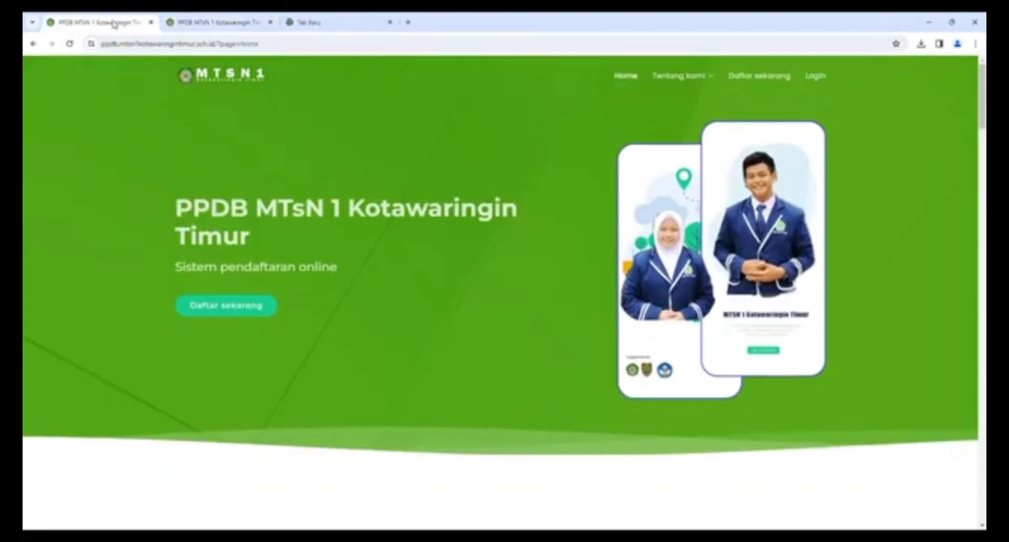
left_click(817, 77)
- Log in with the student's username and password, then open the Buat Profile form
left_click(543, 220)
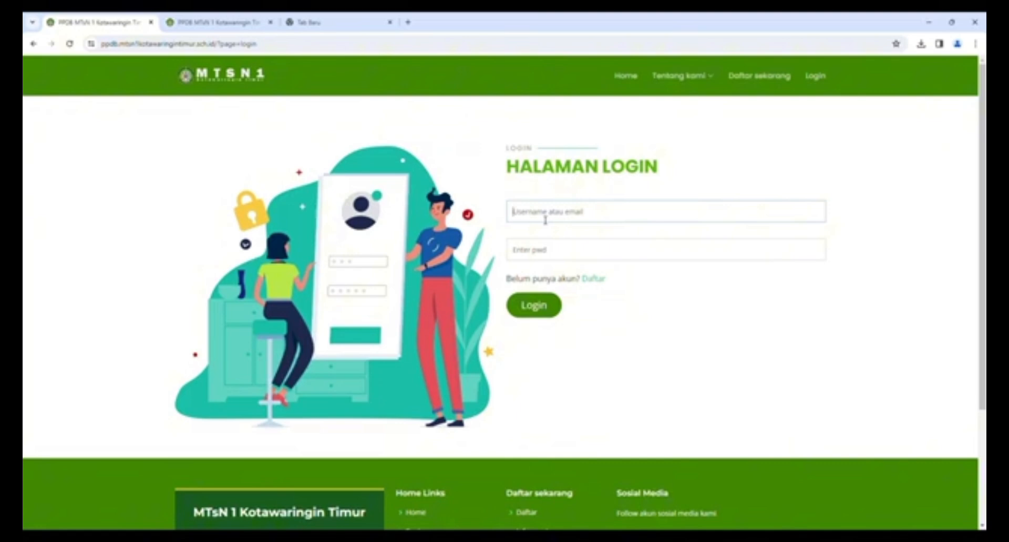
type("1234567890")
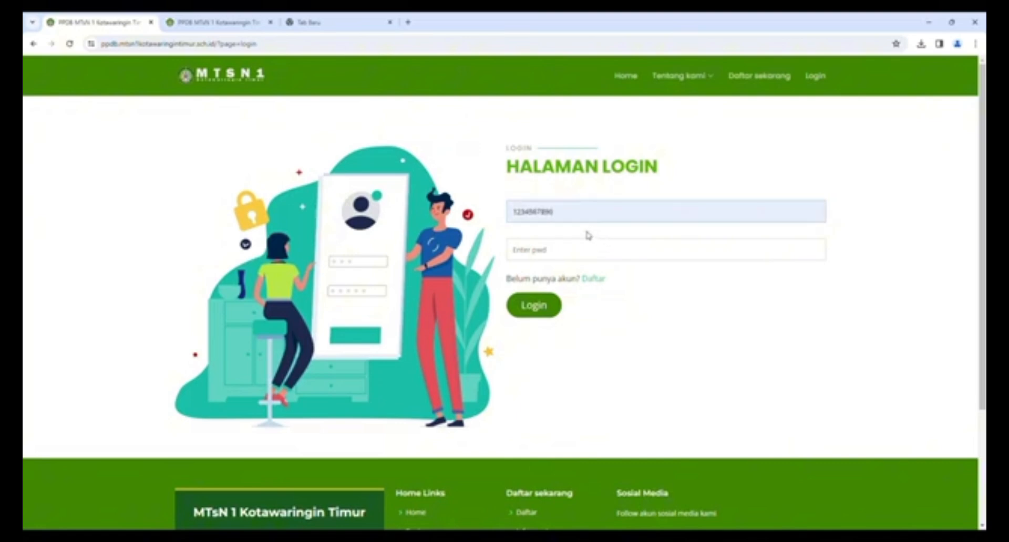
left_click(528, 254)
type("1")
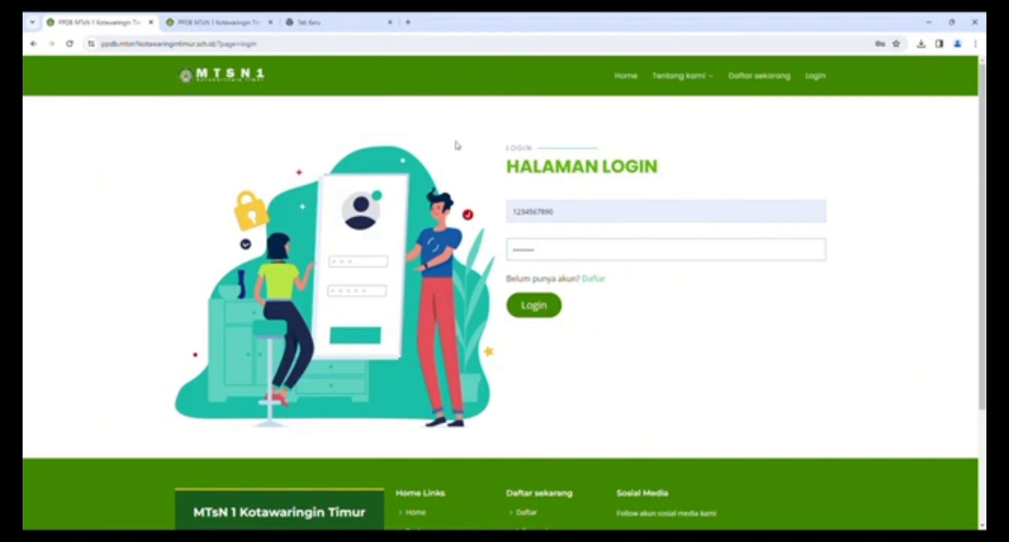
left_click(538, 306)
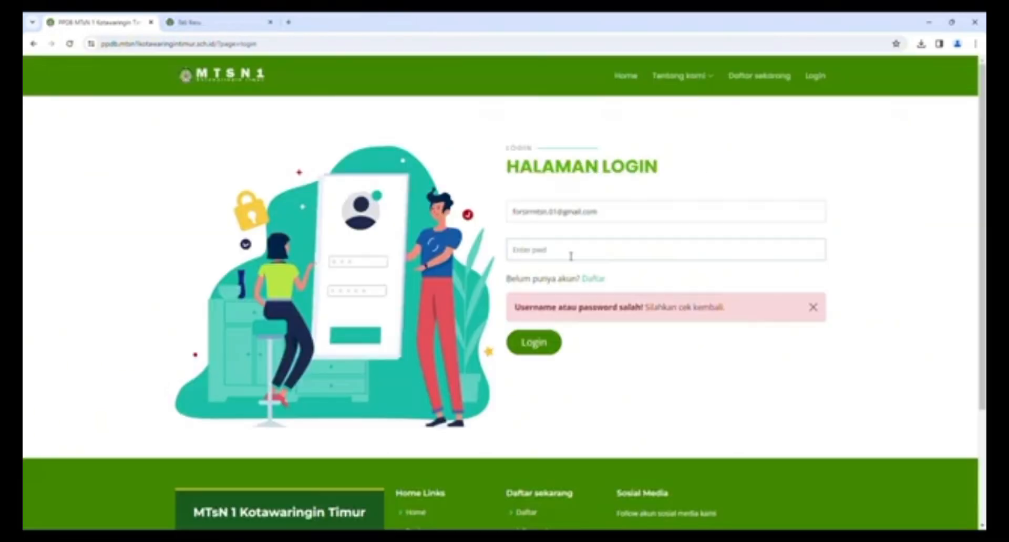
type("x")
left_click(548, 345)
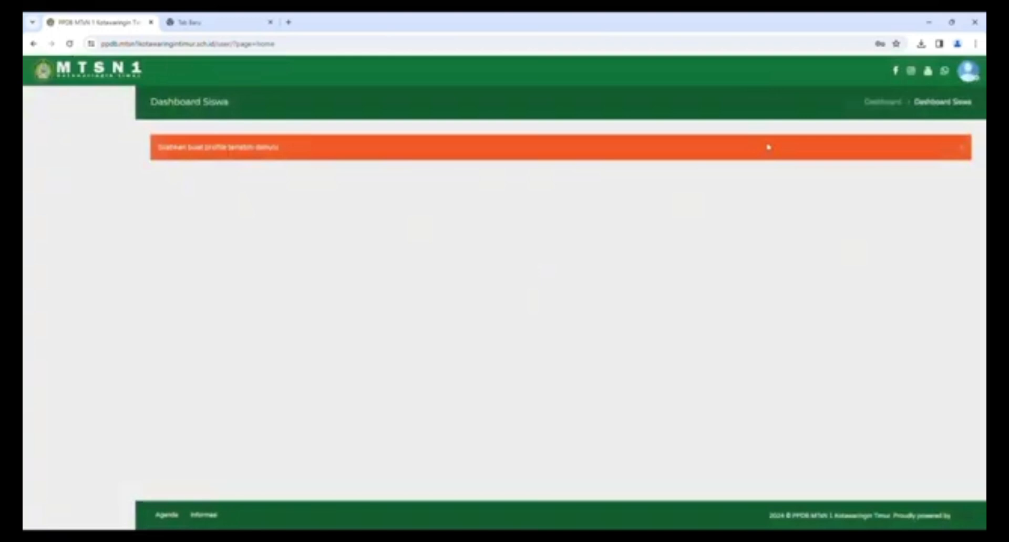
left_click(282, 153)
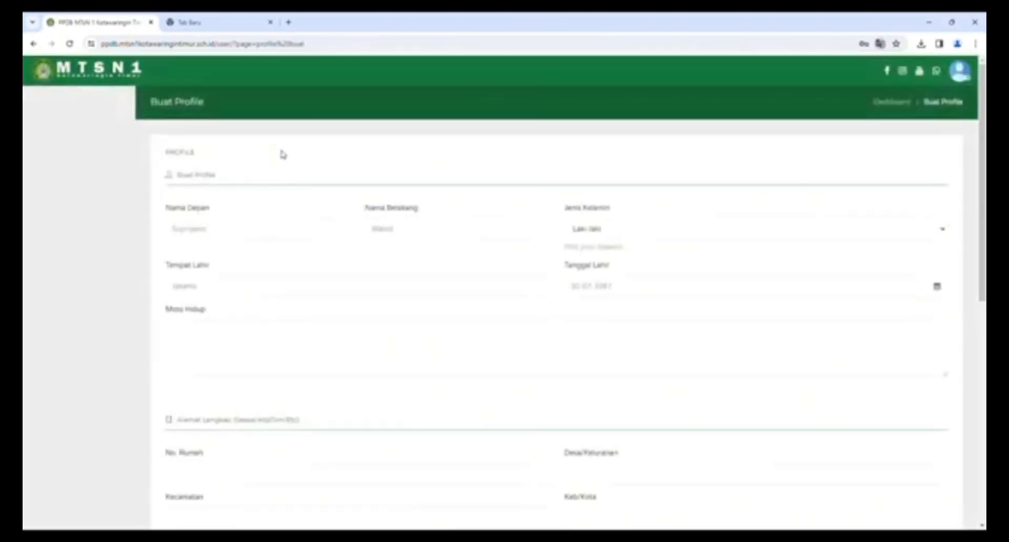
- Enter the student's first and last names and birthplace Sampit
left_click(228, 233)
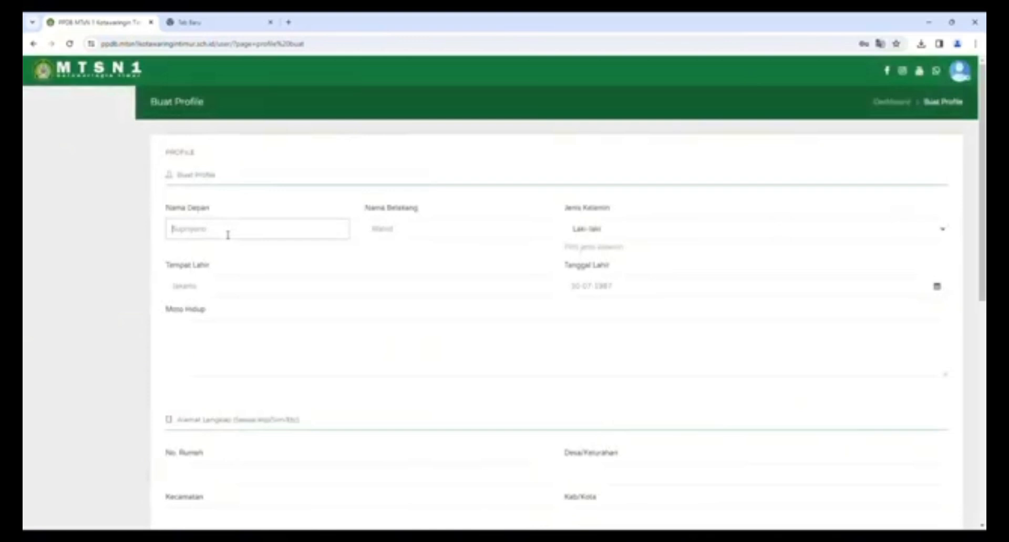
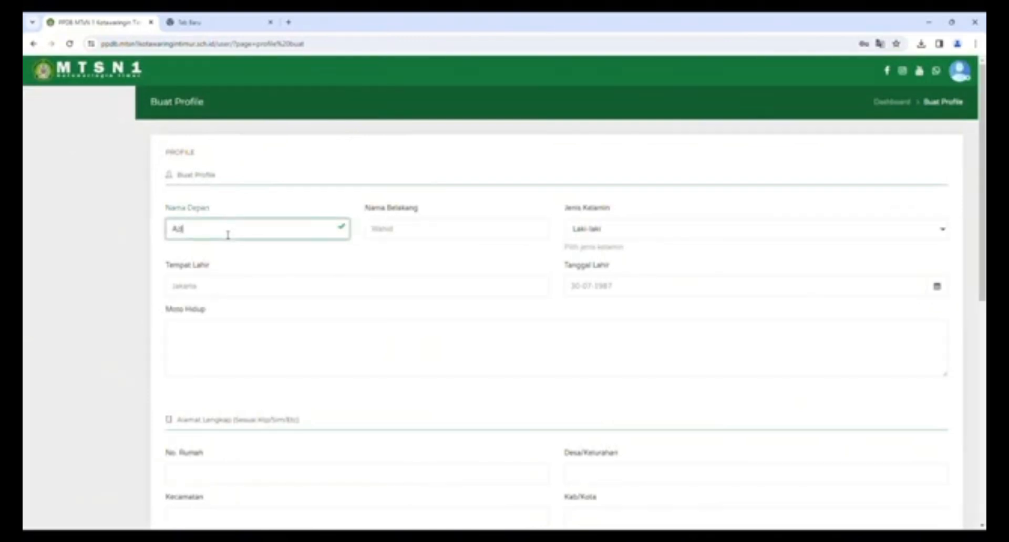
left_click_drag(234, 232, 70, 230)
left_click(370, 234)
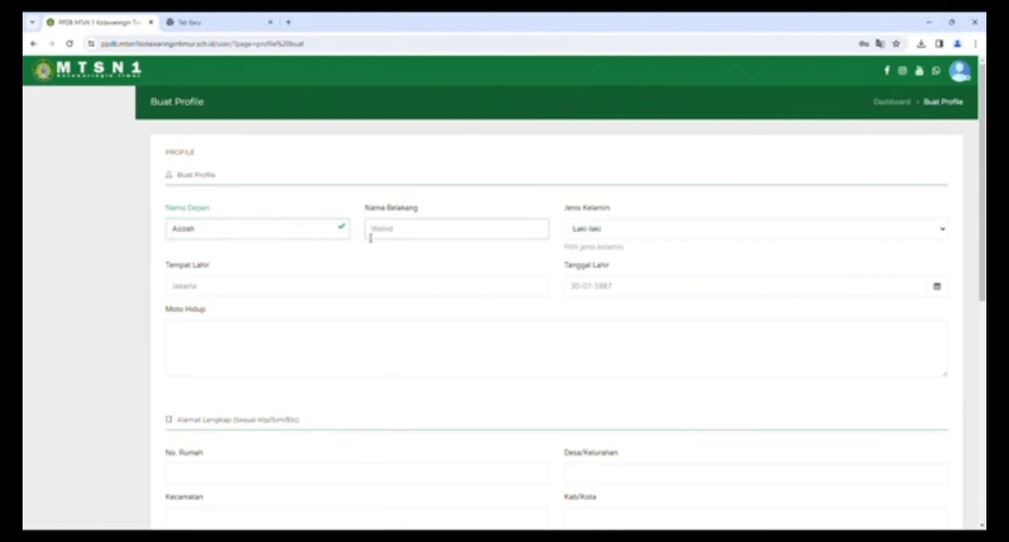
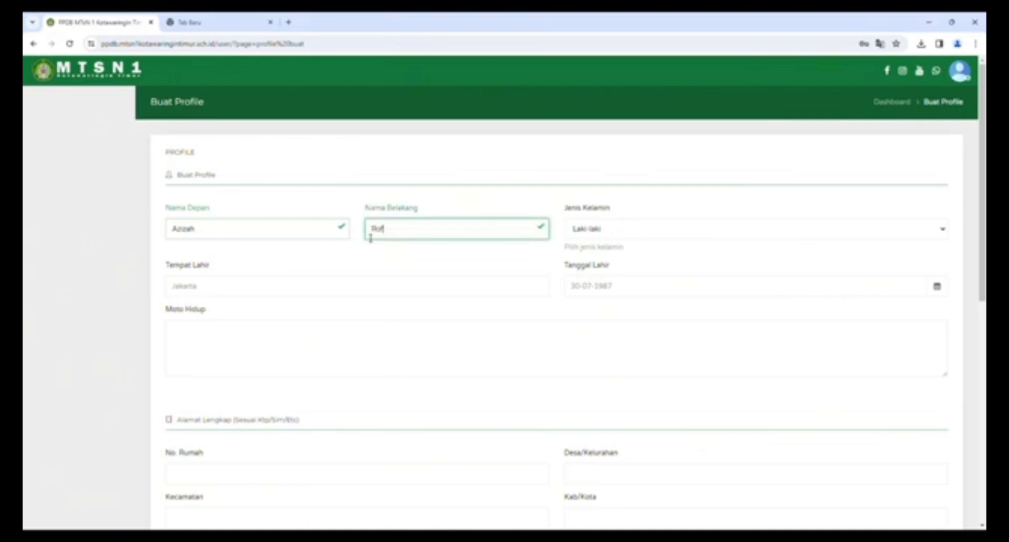
left_click(221, 288)
type("Sampi")
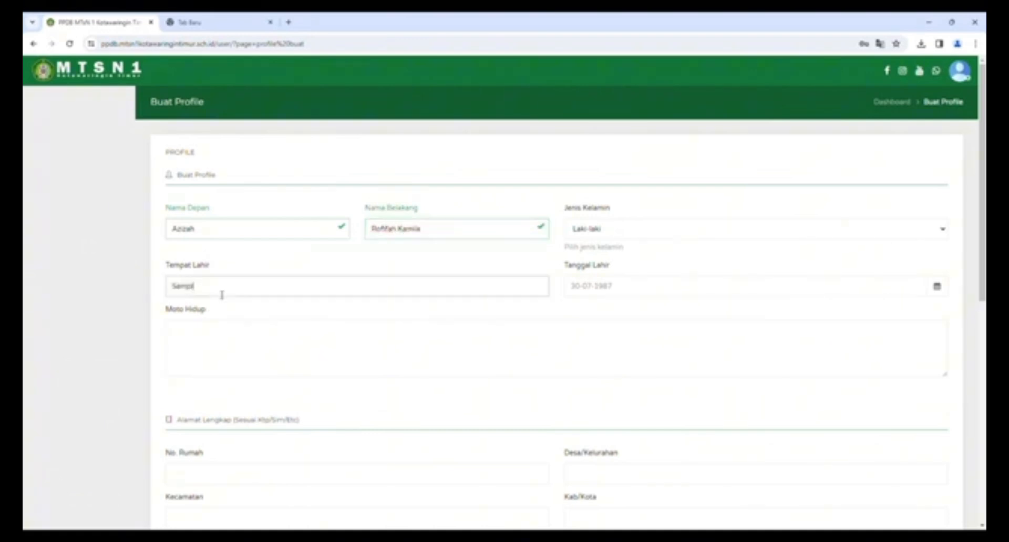
type("t")
left_click(944, 229)
left_click(613, 254)
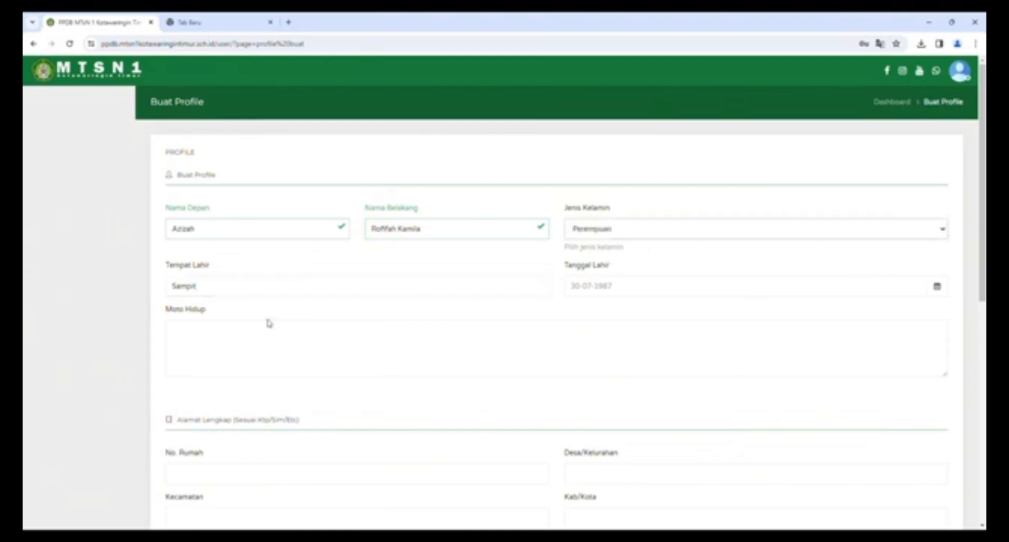
left_click(939, 289)
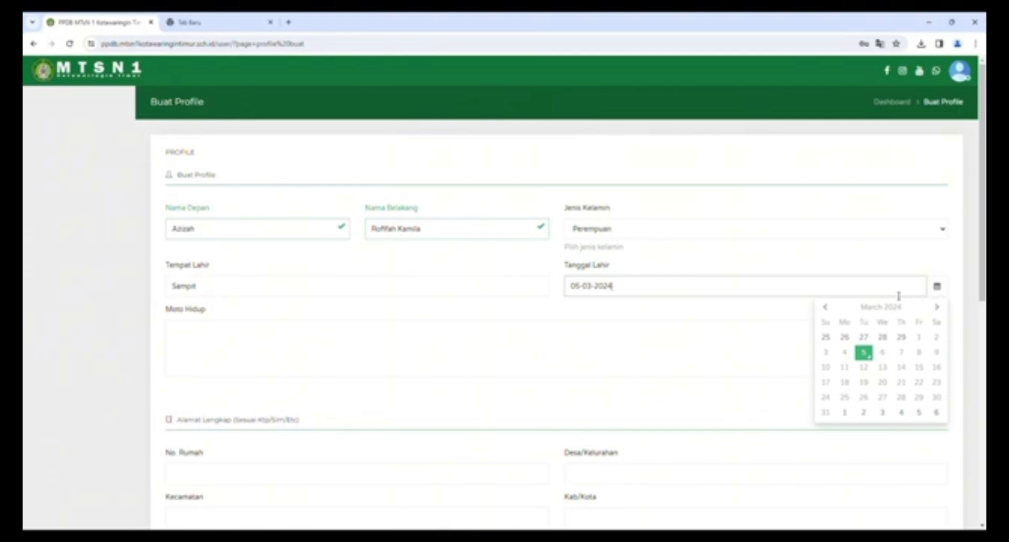
left_click(826, 308)
left_click(826, 308)
left_click(826, 308)
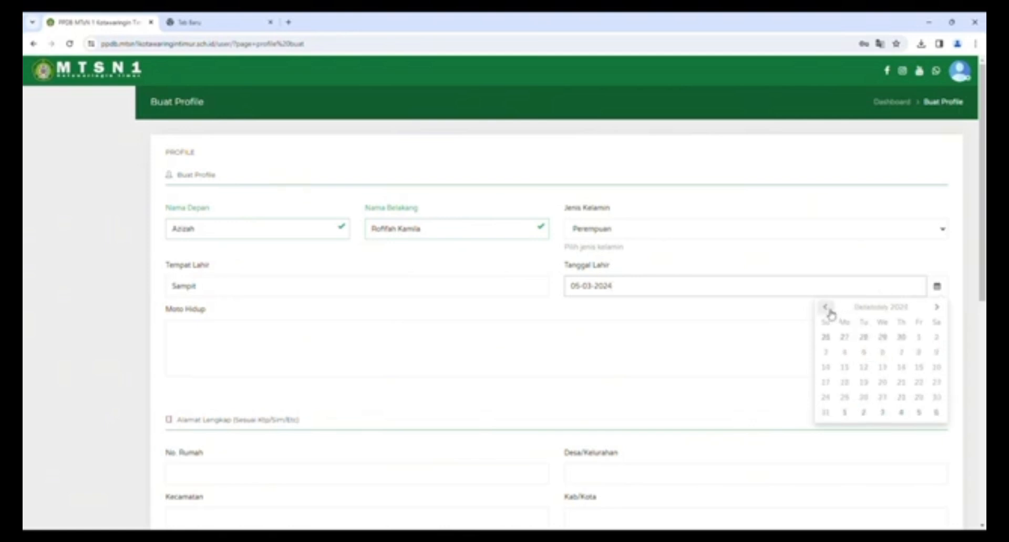
left_click(827, 309)
left_click(827, 309)
left_click(827, 309)
left_click(827, 309)
left_click(827, 309)
left_click(827, 309)
left_click(827, 309)
left_click(827, 309)
left_click(827, 309)
left_click(827, 309)
left_click(827, 309)
left_click(893, 308)
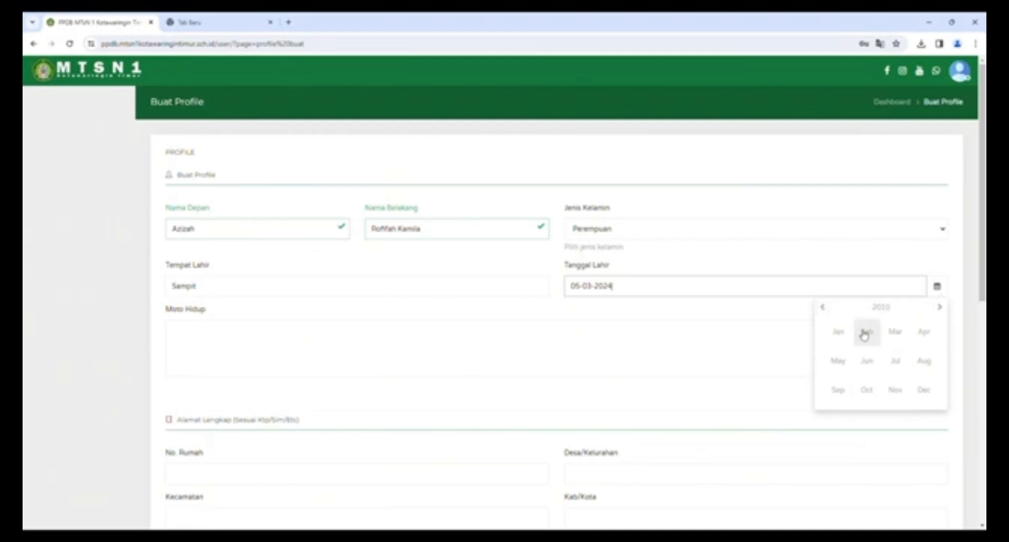
left_click(866, 361)
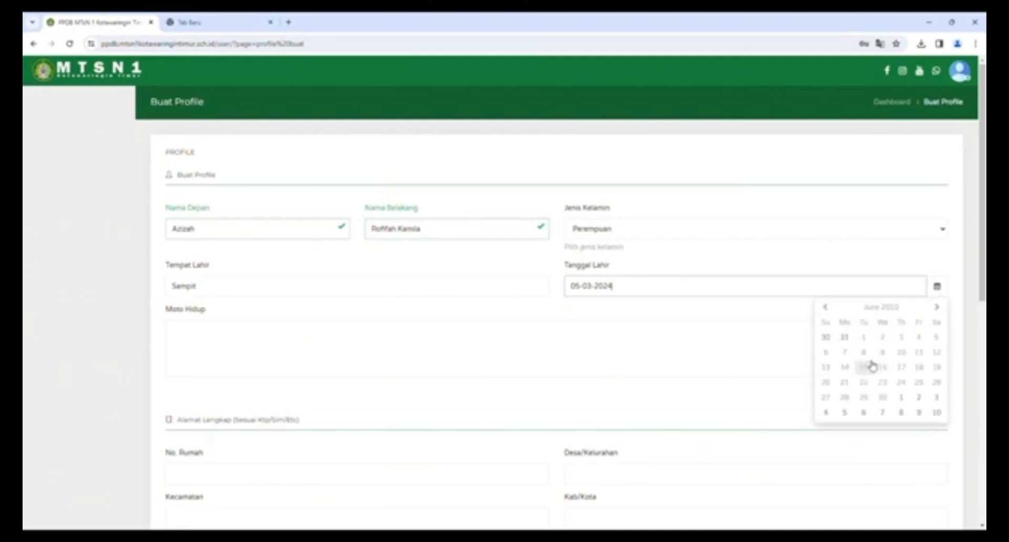
left_click(845, 353)
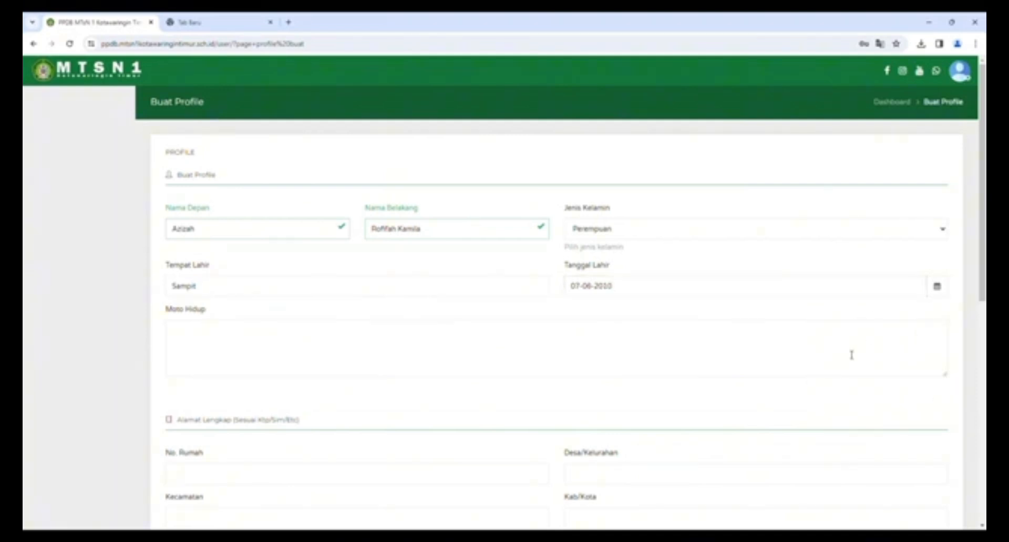
left_click(212, 334)
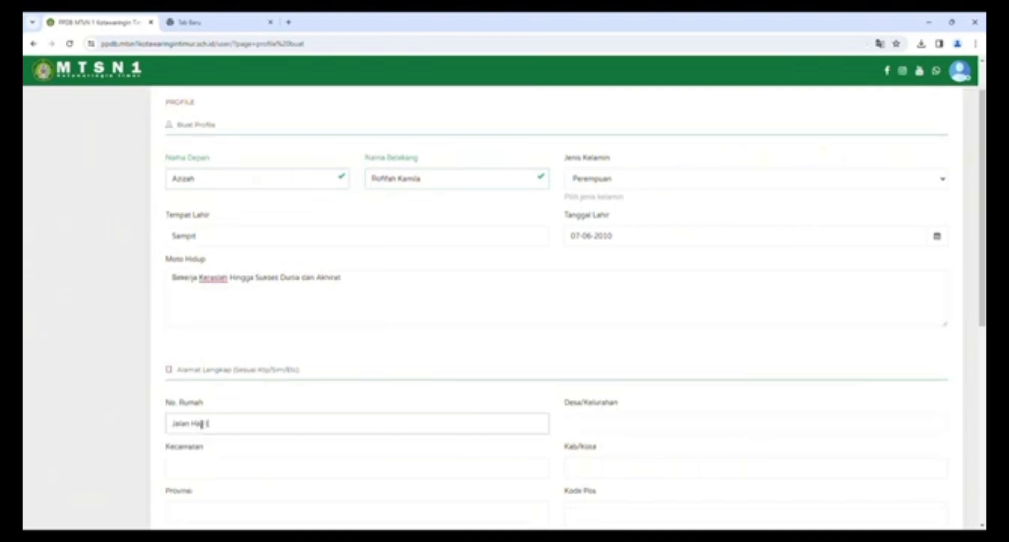
- Scroll down to the Kontak section and enter the student's Facebook account
scroll(250, 418, "down", 2)
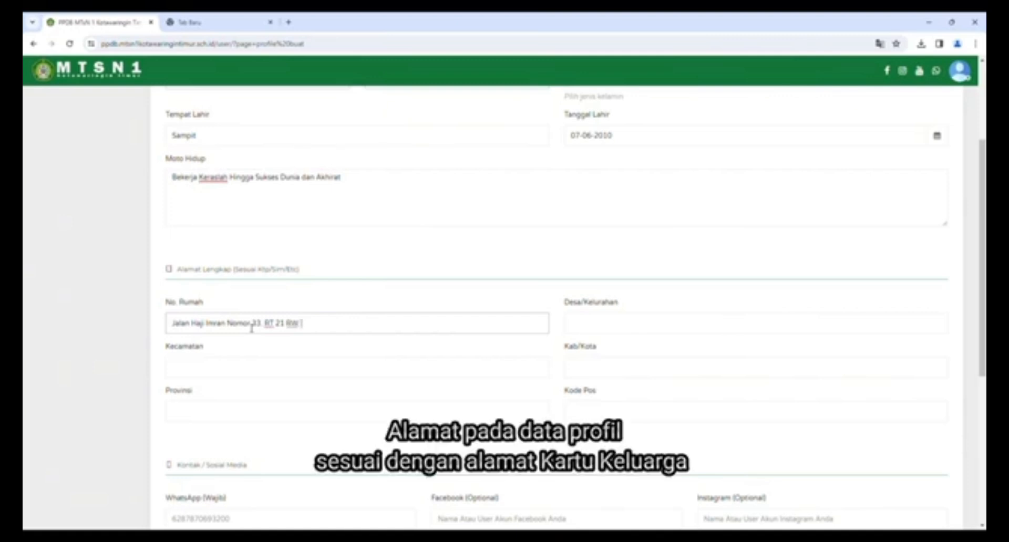
scroll(232, 370, "down", 2)
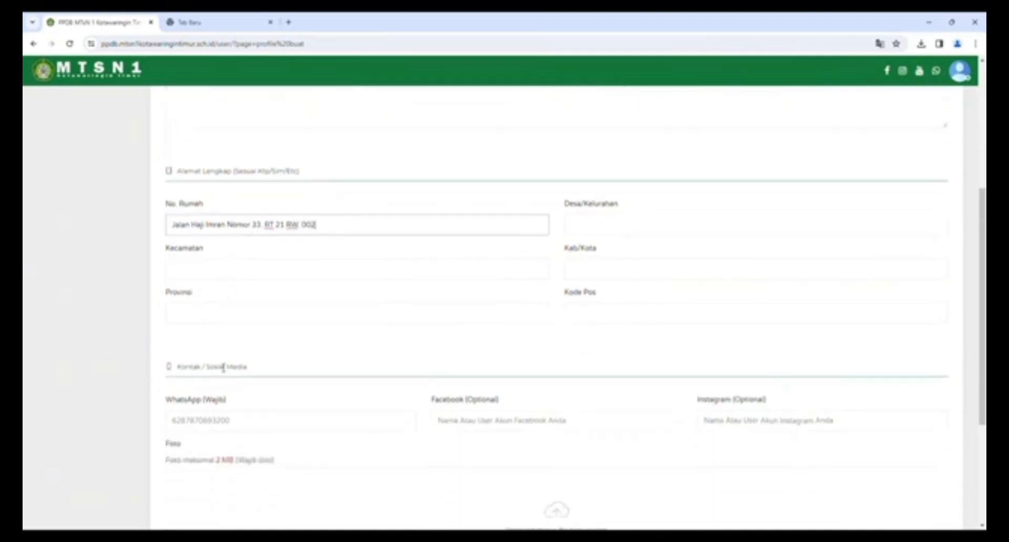
left_click(217, 269)
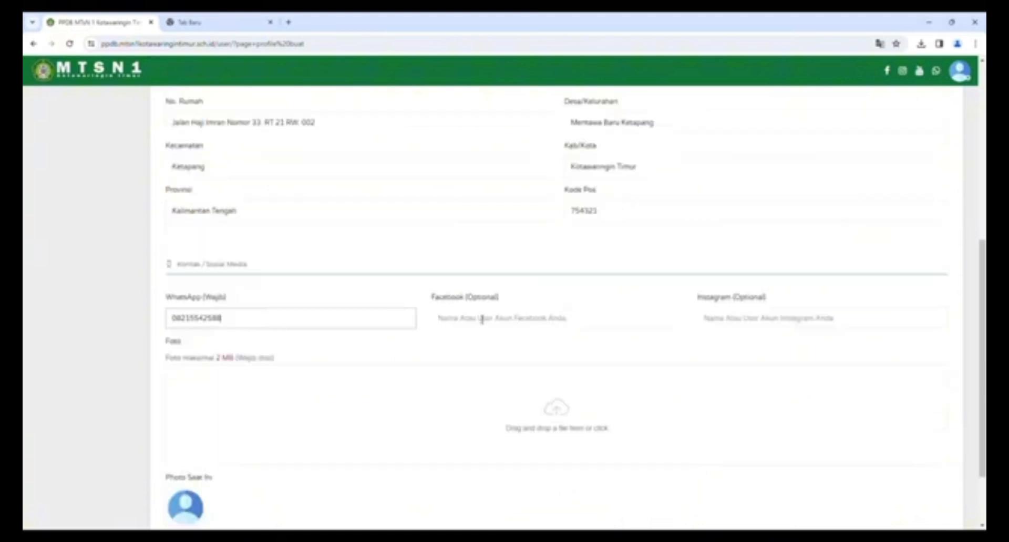
left_click(481, 319)
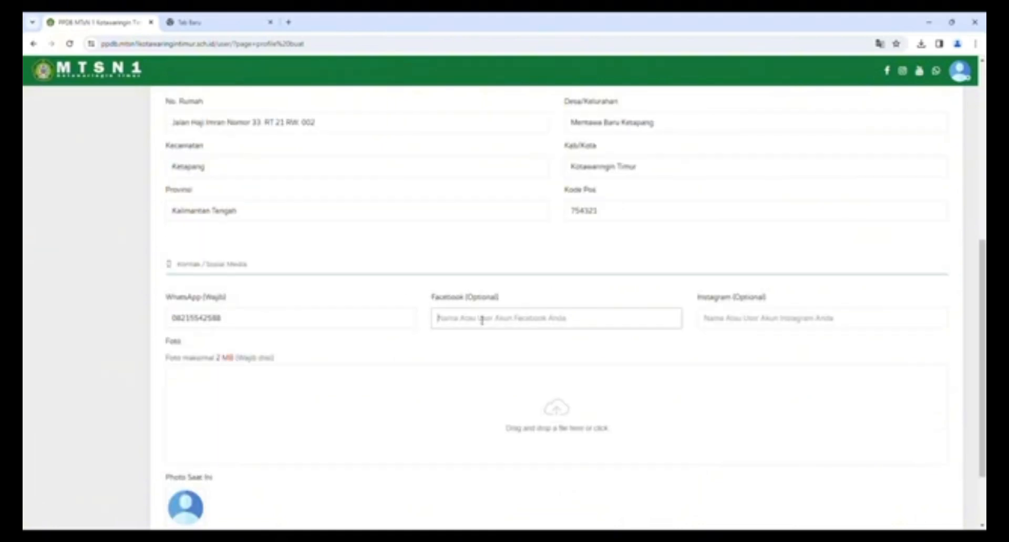
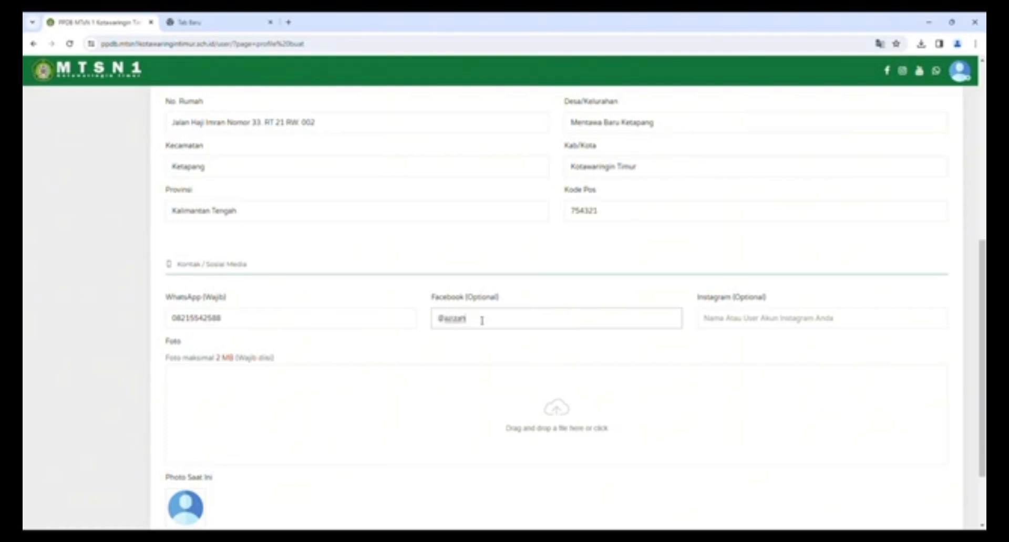
- Enter the student's Instagram account and begin uploading the profile photo
left_click(741, 321)
type("@")
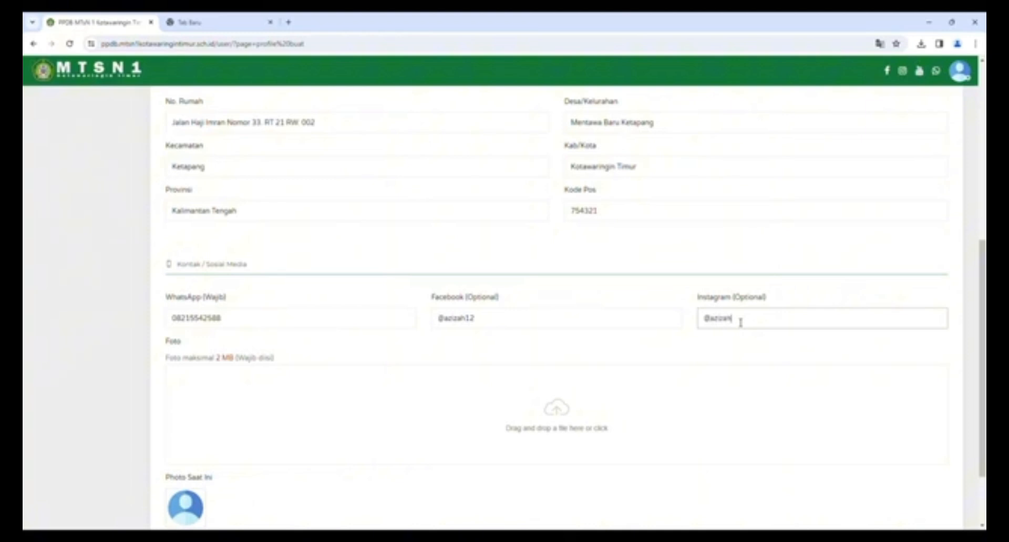
type("azizah123")
scroll(437, 401, "down", 3)
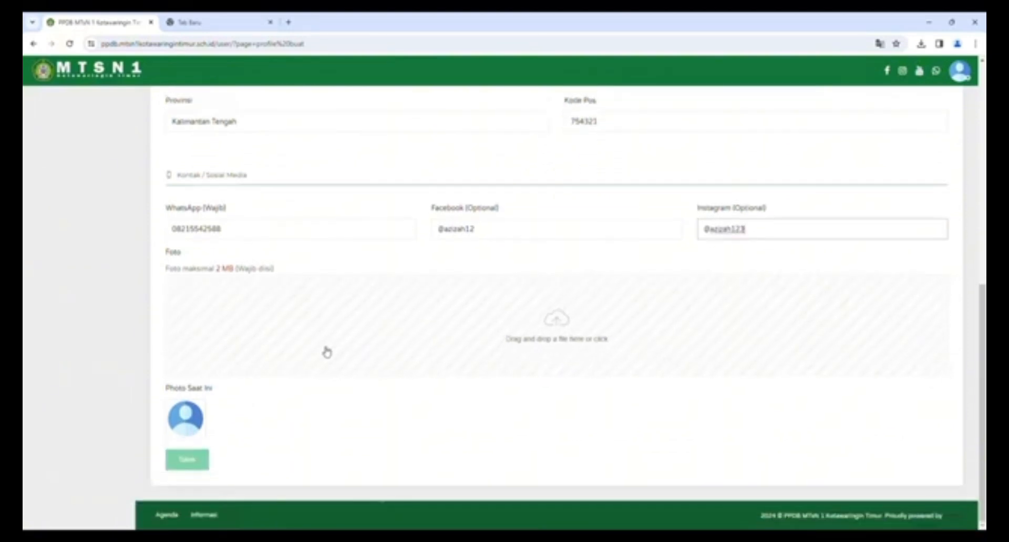
left_click(558, 326)
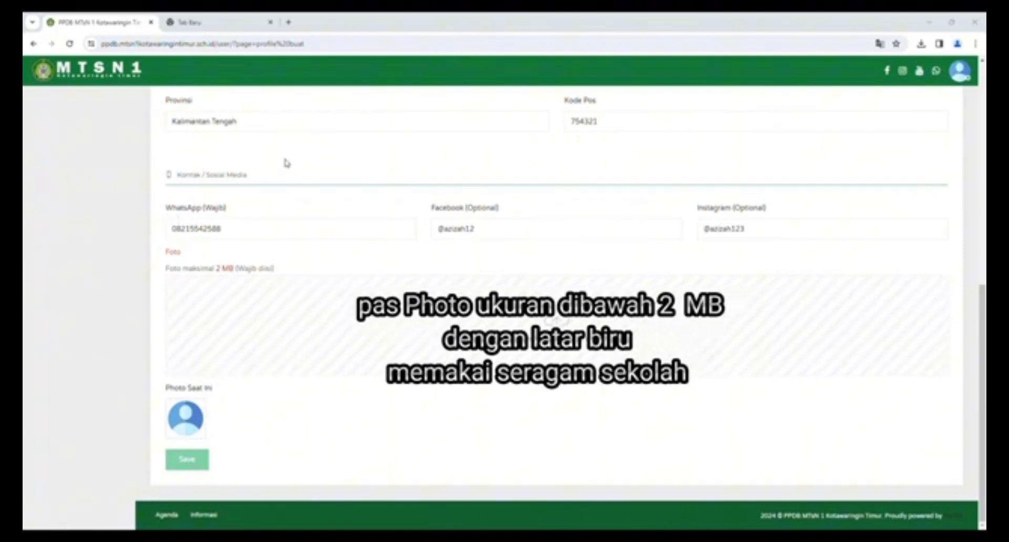
- Save the profile, then fill in the family card number and NIK on Pendaftaran Awal
left_click(189, 461)
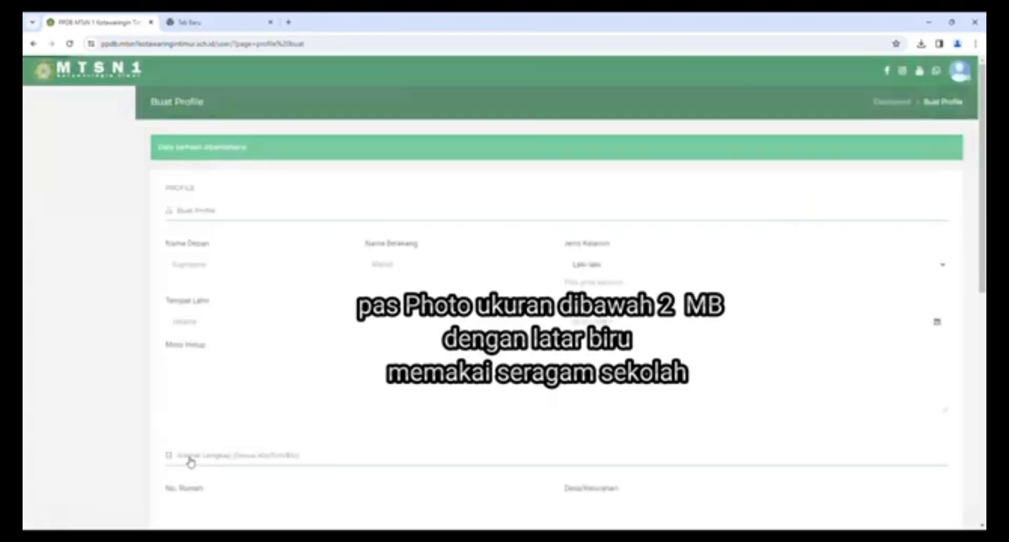
scroll(311, 421, "down", 9)
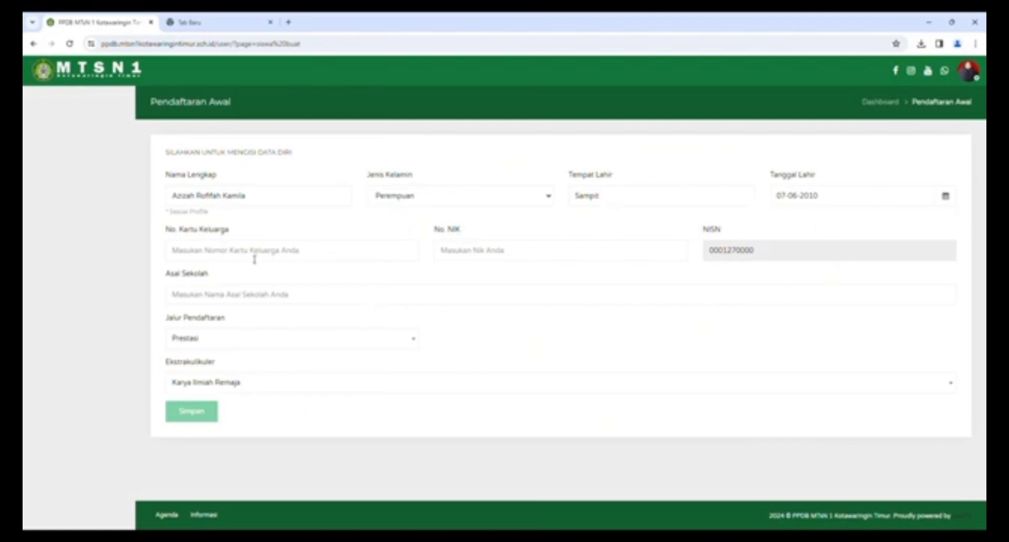
left_click(225, 255)
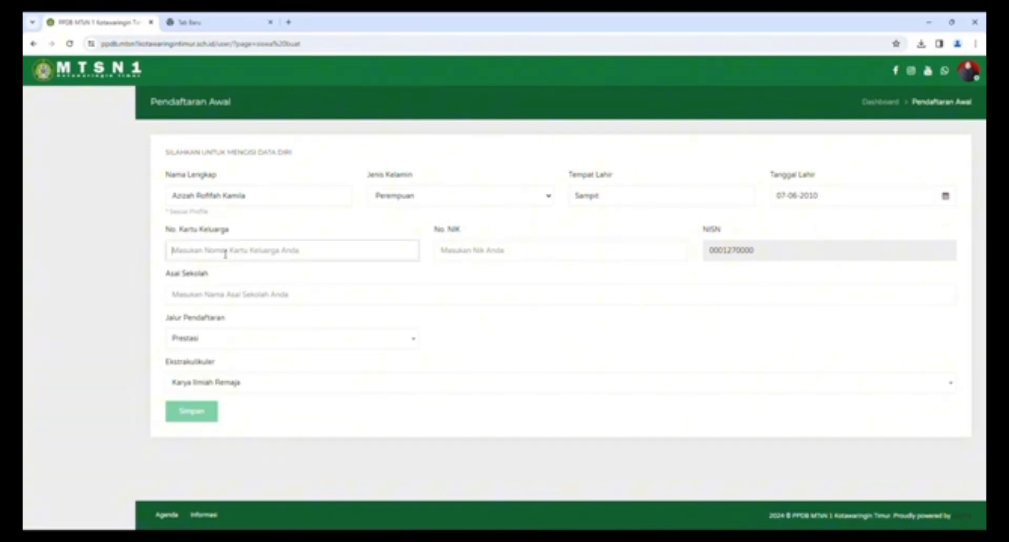
left_click(242, 280)
key("BackSpace")
type("2")
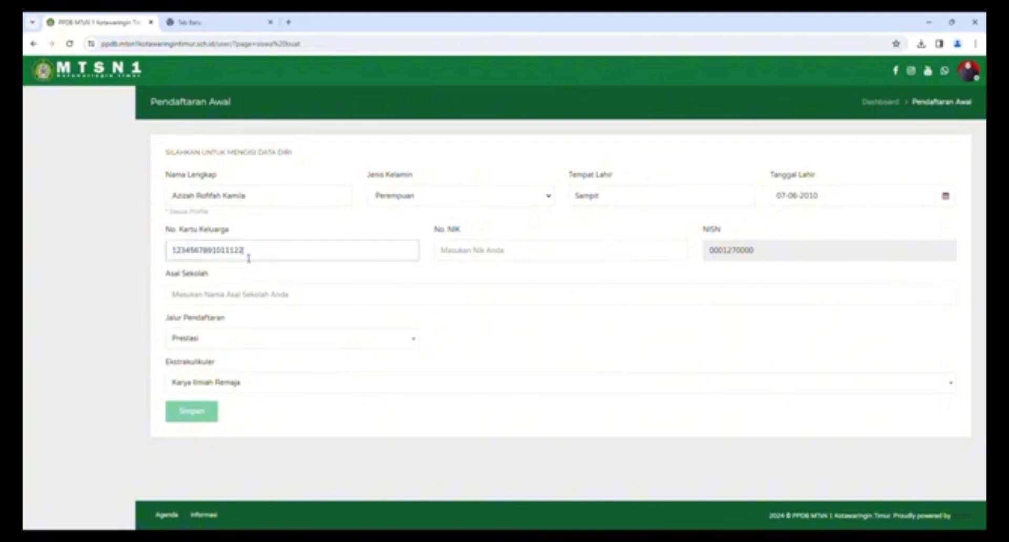
left_click(496, 251)
left_click(526, 284)
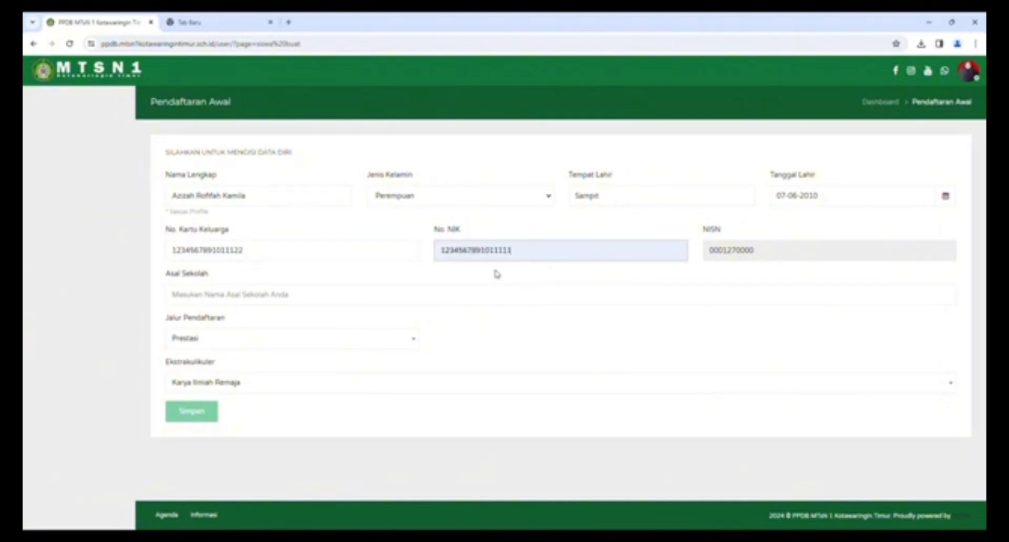
key("BackSpace")
type("2")
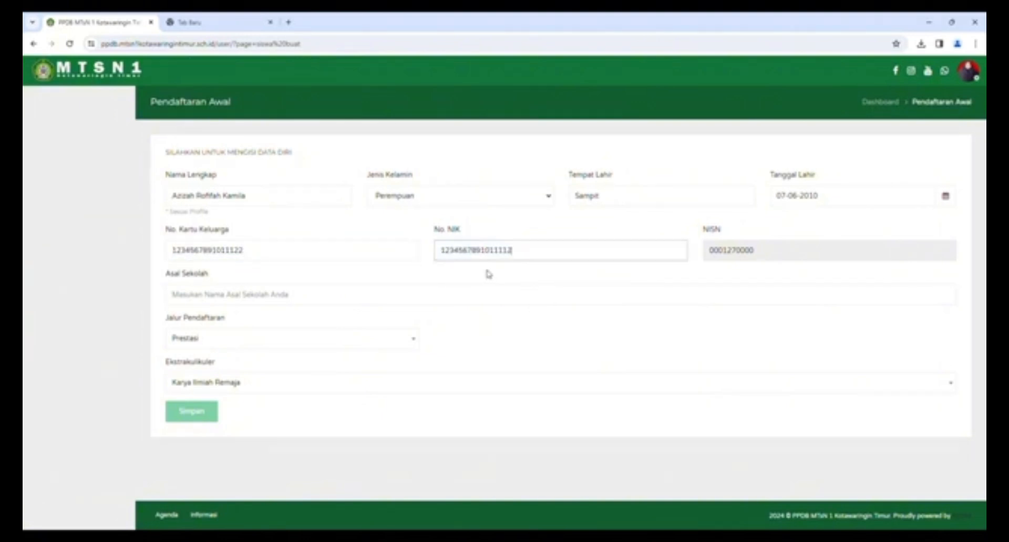
left_click(767, 251)
- Set previous school SDN 1 Baamang Tengah, Reguler path and Fotografi Dan Jurnalistik, then submit
left_click(209, 296)
left_click(246, 325)
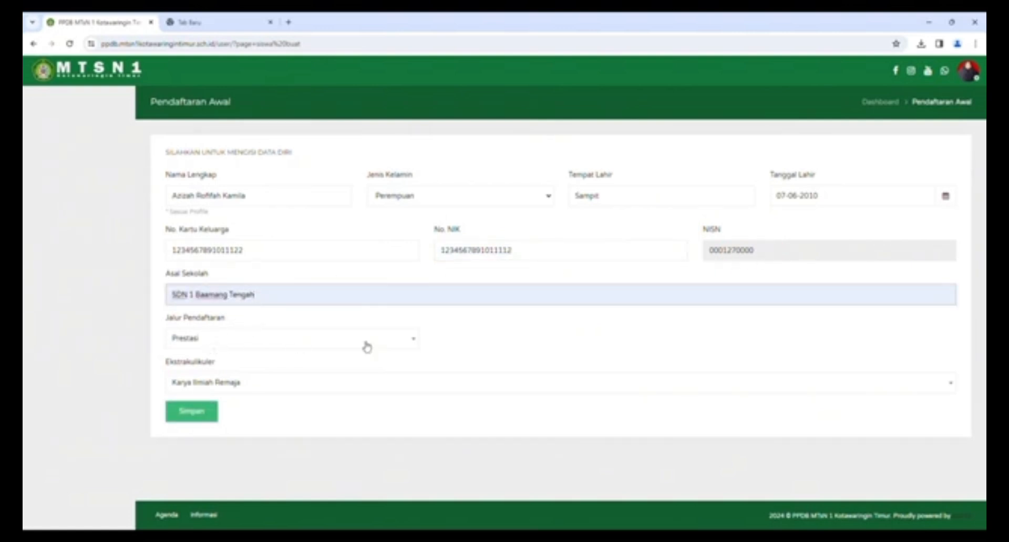
left_click(399, 344)
left_click(194, 395)
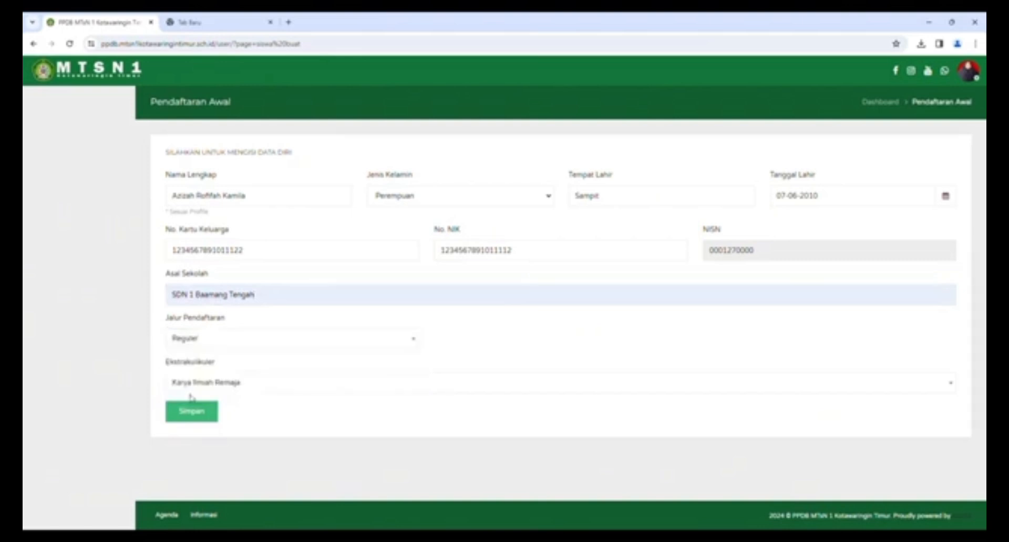
left_click(260, 344)
left_click(226, 378)
left_click(240, 344)
left_click(231, 394)
left_click(262, 387)
left_click(213, 441)
left_click(198, 418)
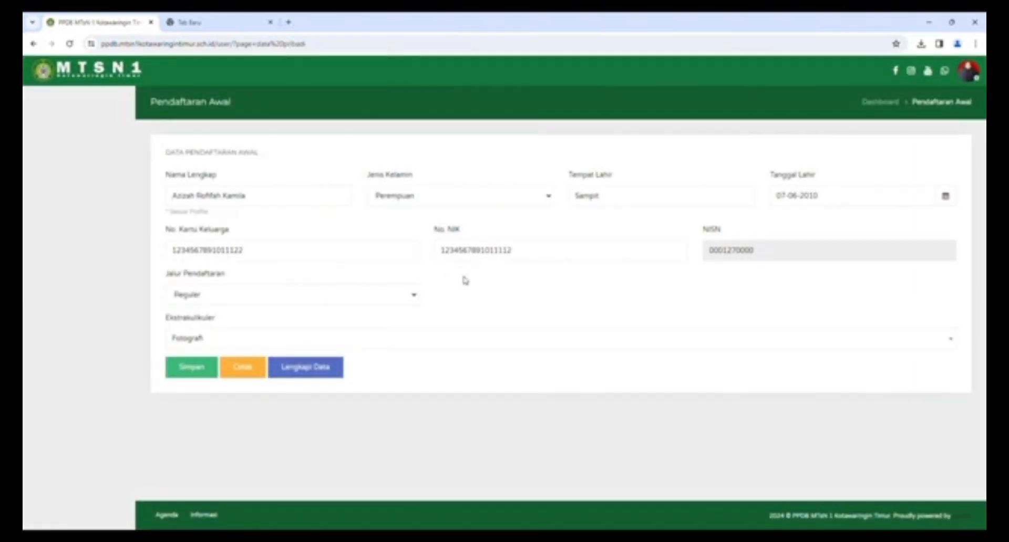
- Resubmit the initial registration data and return to the student dashboard
left_click(227, 374)
left_click(191, 372)
left_click(881, 103)
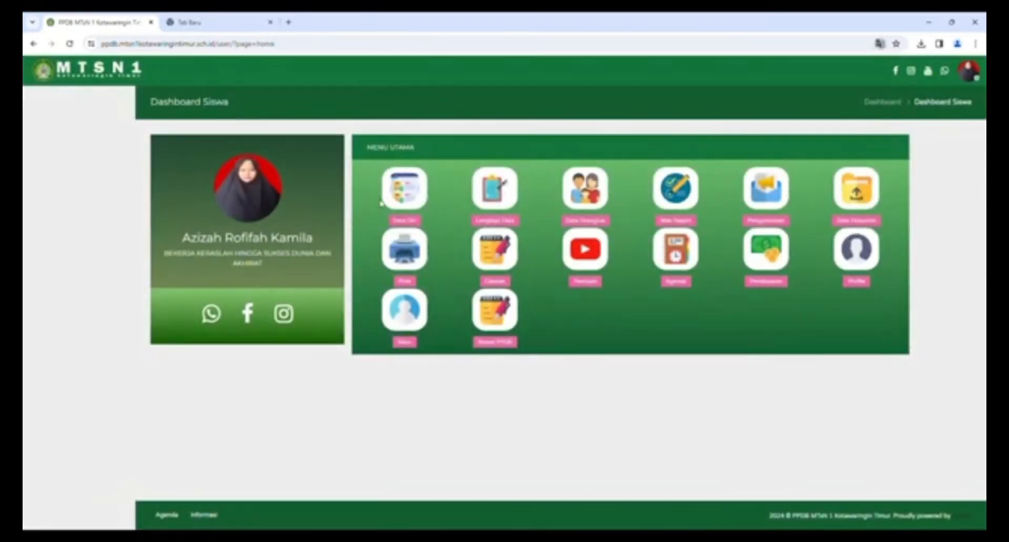
- Reselect Fotografi Dan Jurnalistik in Data Diri, save, then open the Daftar Ulang form
left_click(411, 202)
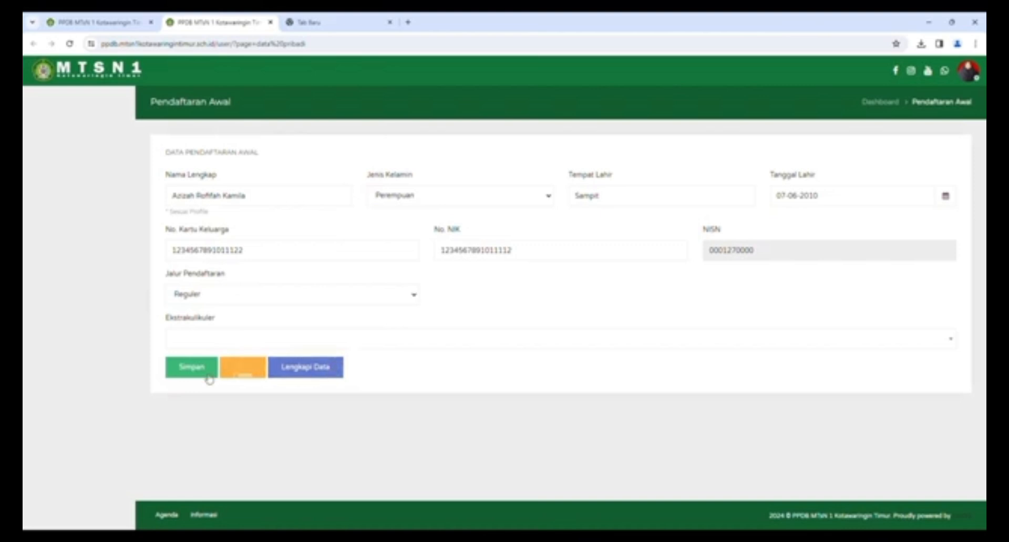
left_click(201, 341)
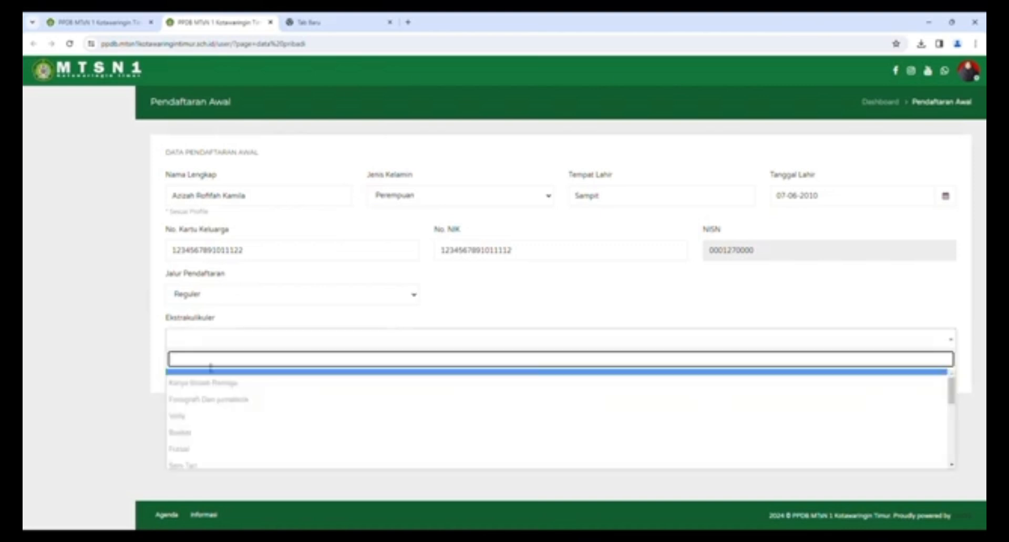
left_click(210, 395)
left_click(187, 368)
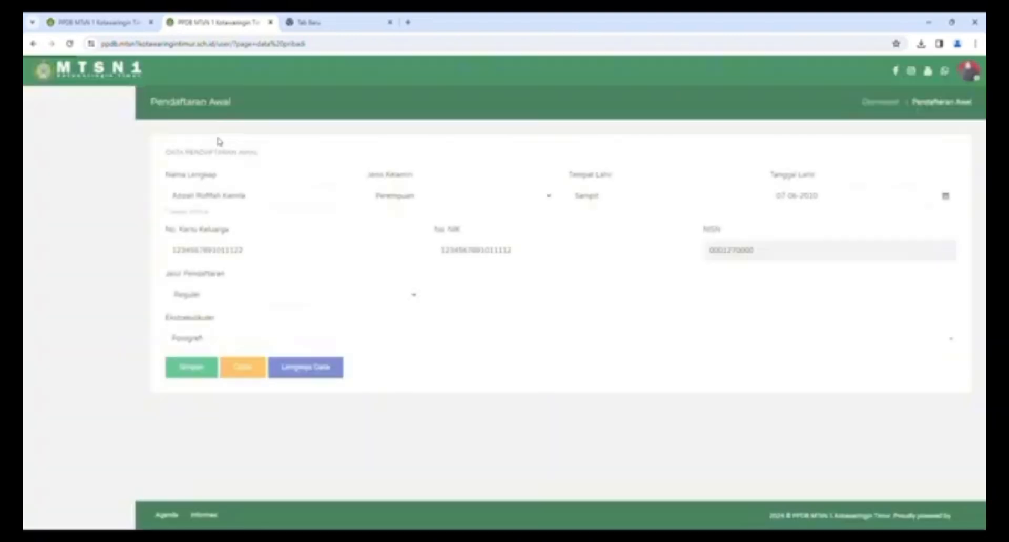
left_click(877, 105)
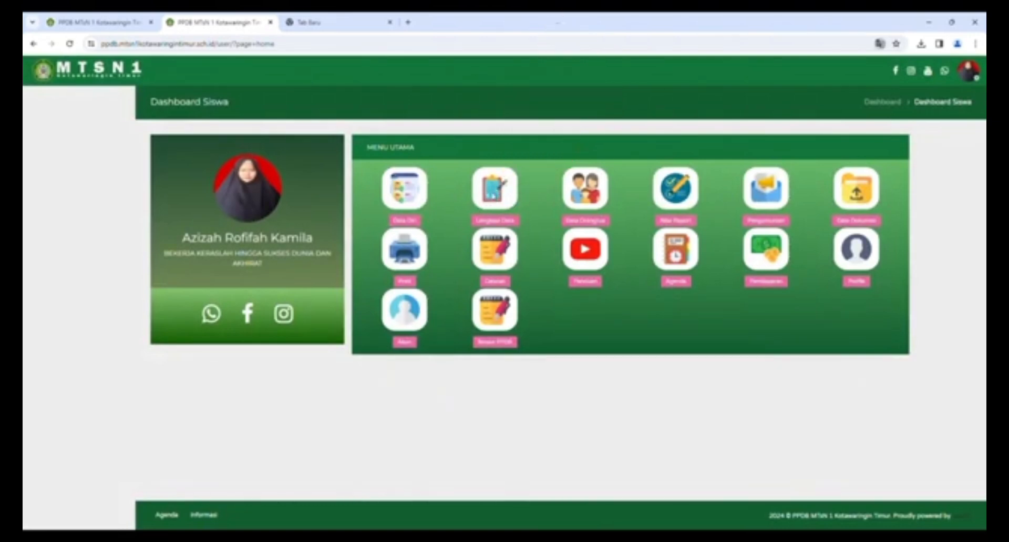
left_click(493, 198)
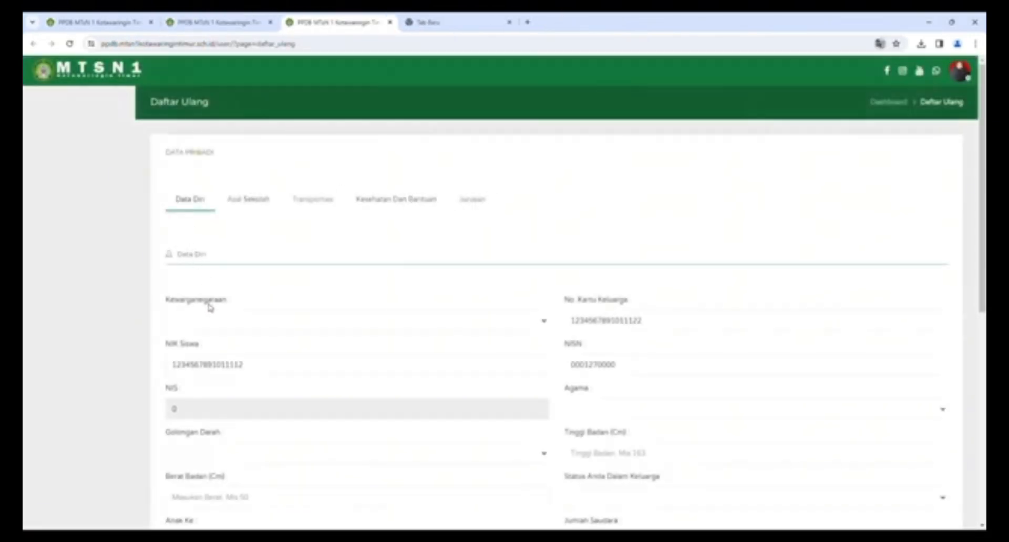
- Set the body weight to 40 and the birth order to 1
scroll(223, 318, "down", 1)
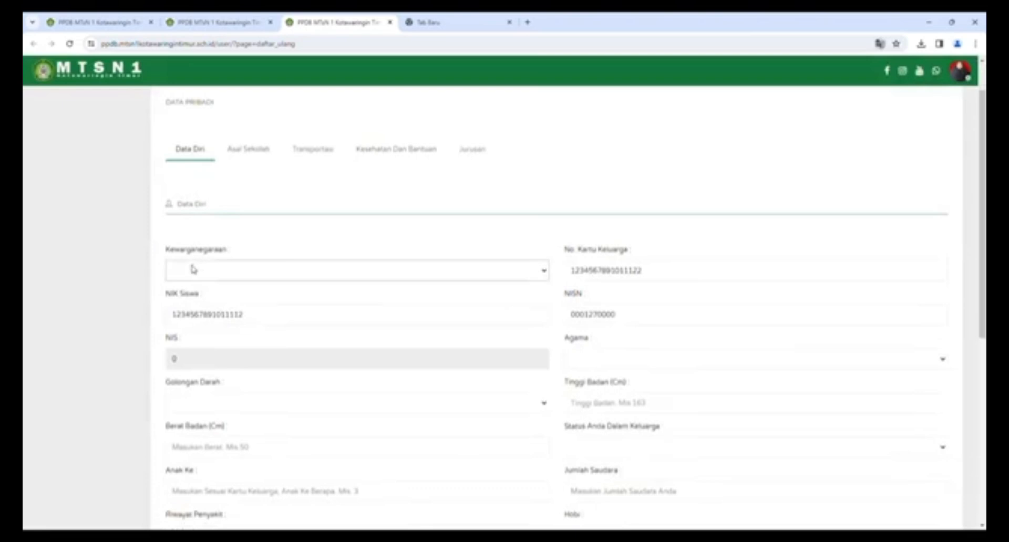
scroll(195, 298, "down", 2)
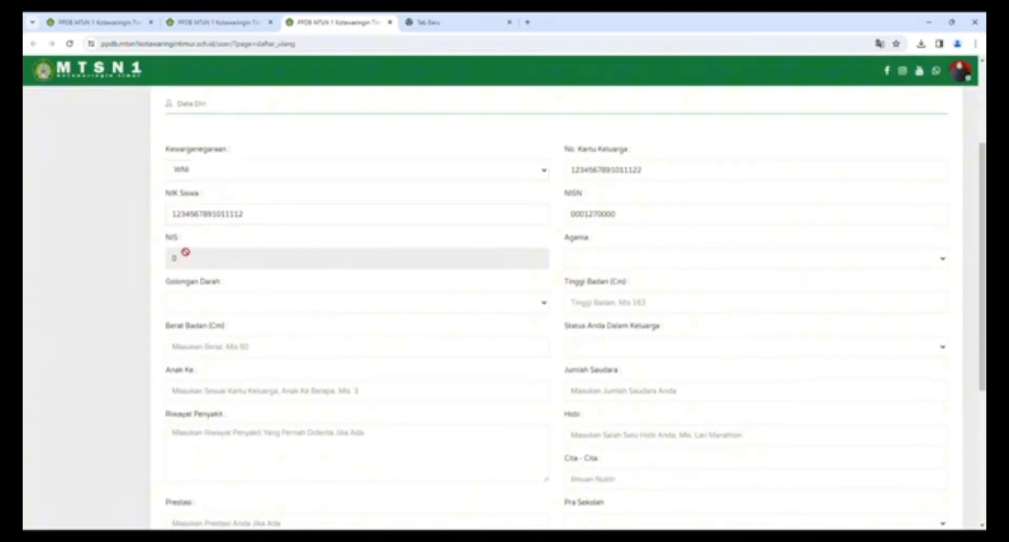
scroll(310, 263, "down", 1)
scroll(326, 290, "down", 1)
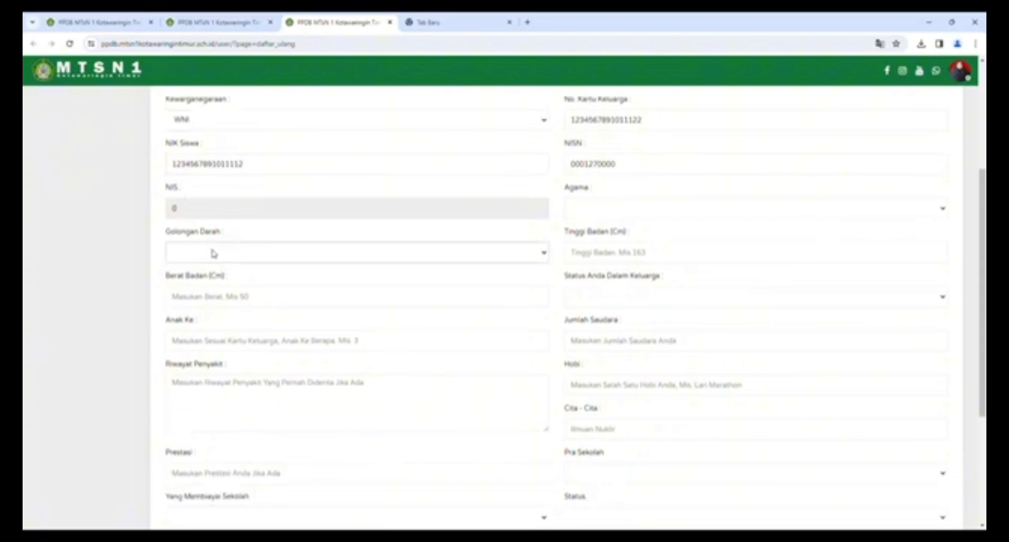
scroll(202, 277, "down", 2)
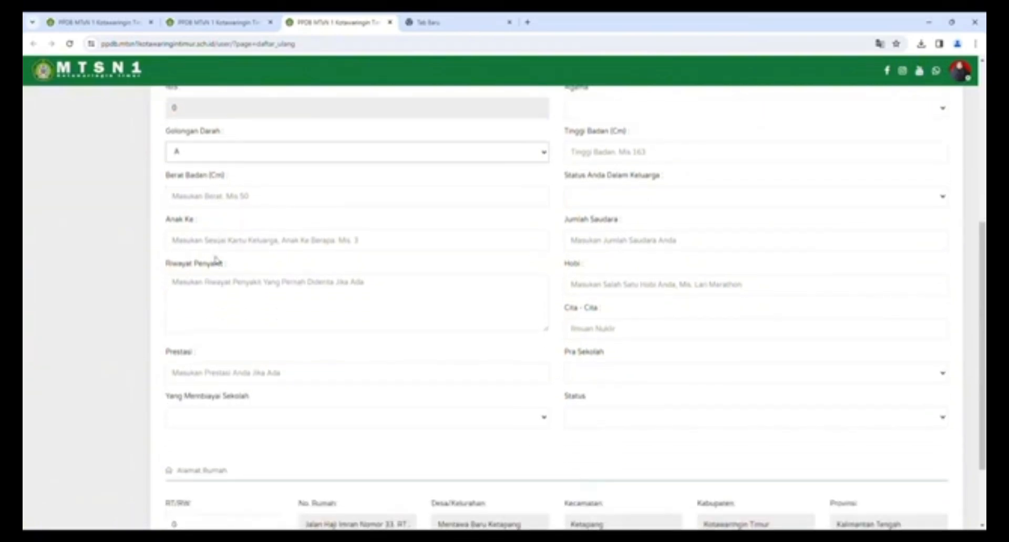
left_click(226, 197)
left_click(234, 229)
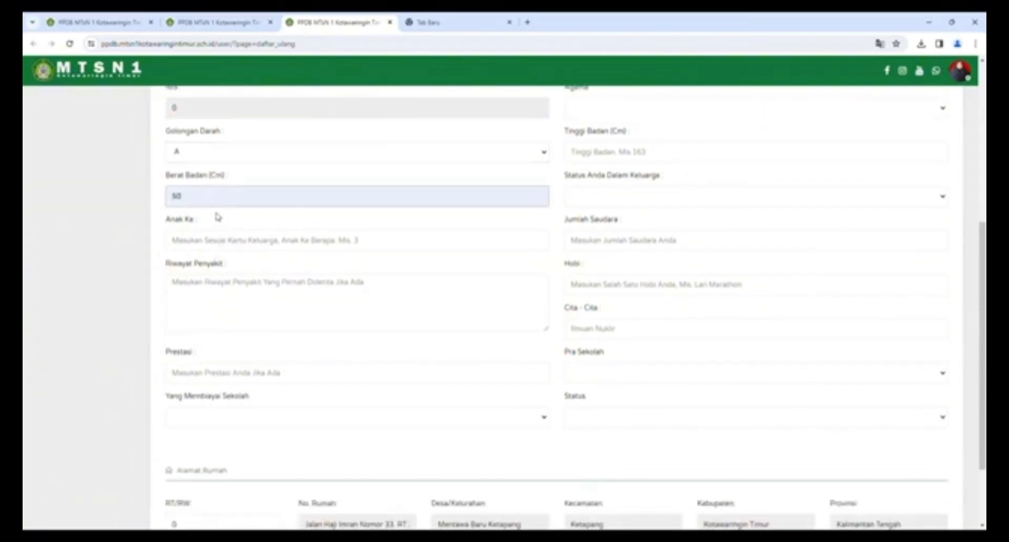
key("BackSpace")
key("BackSpace")
type("40")
left_click(210, 242)
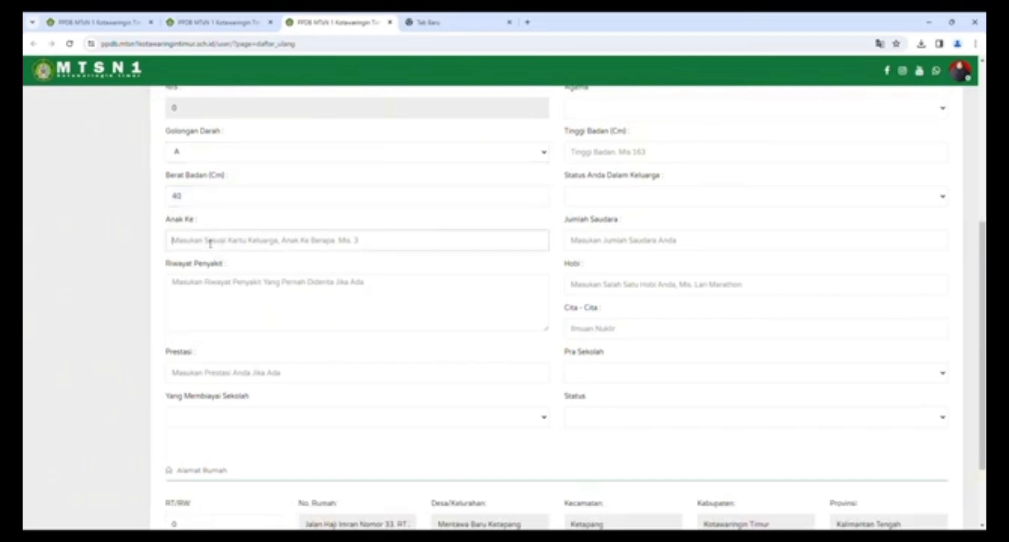
left_click(231, 265)
- Fill in the illness history and a lomba achievement, and set Orangtua as school funder
left_click(202, 293)
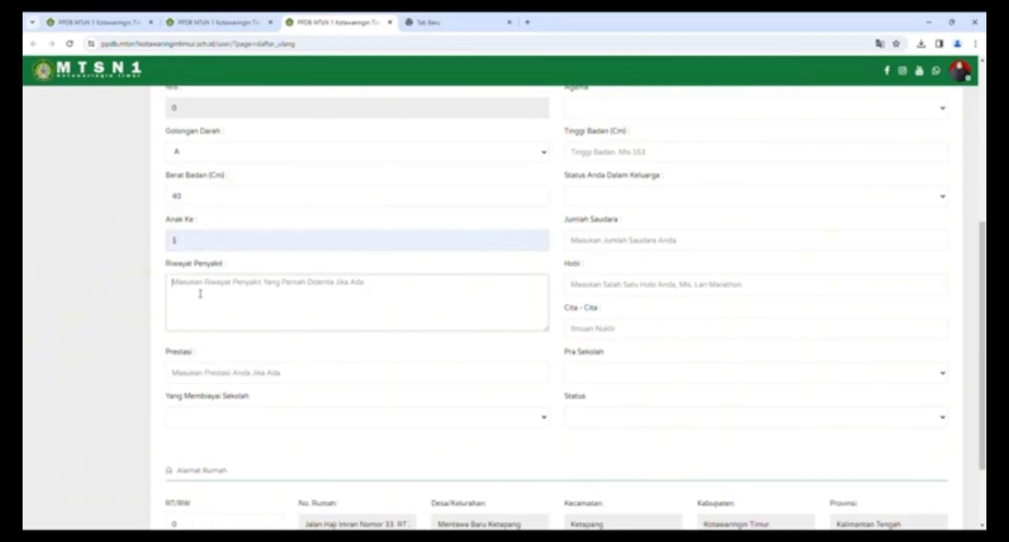
scroll(202, 289, "down", 1)
type("Asma")
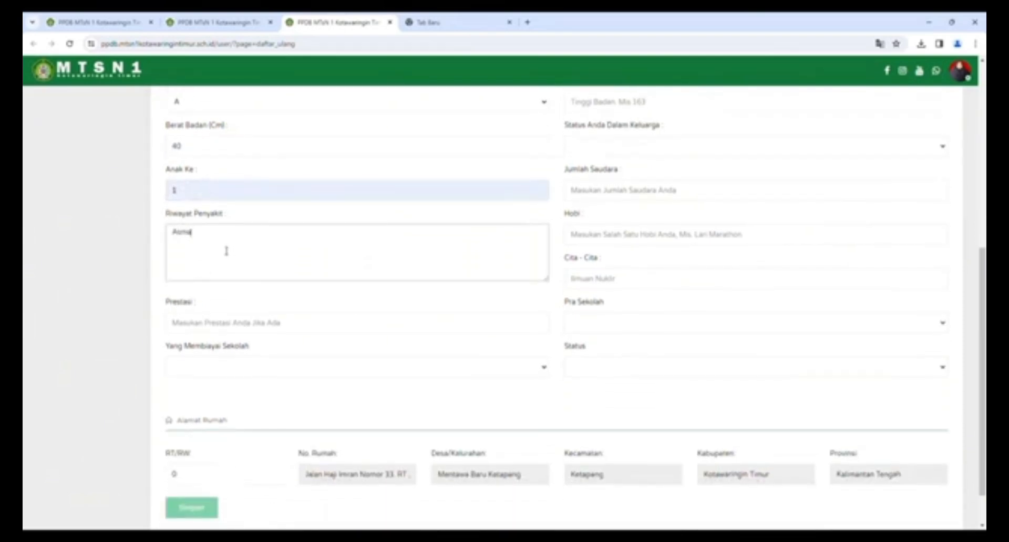
left_click(206, 329)
scroll(202, 323, "down", 1)
type("Juar")
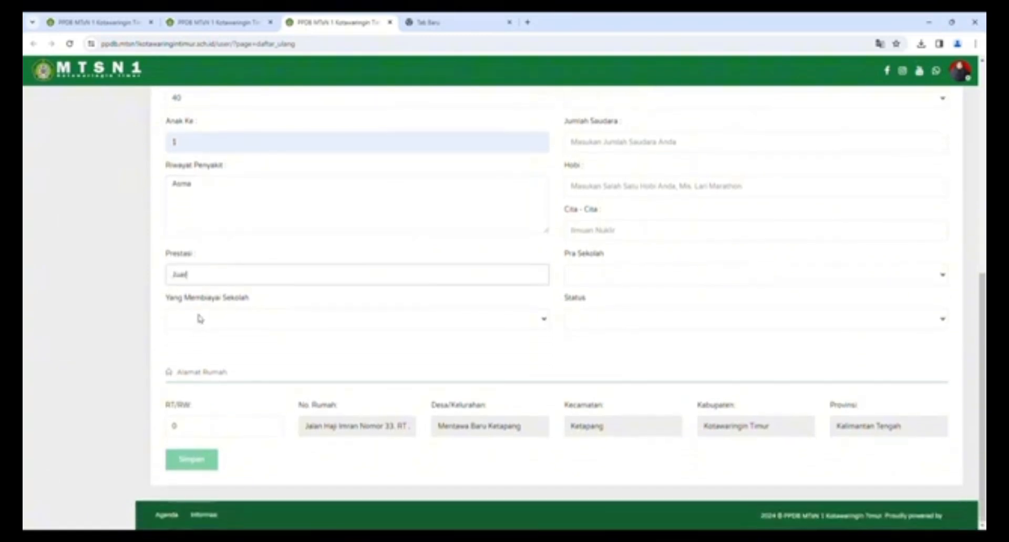
type("a  lomba puisi tingkat")
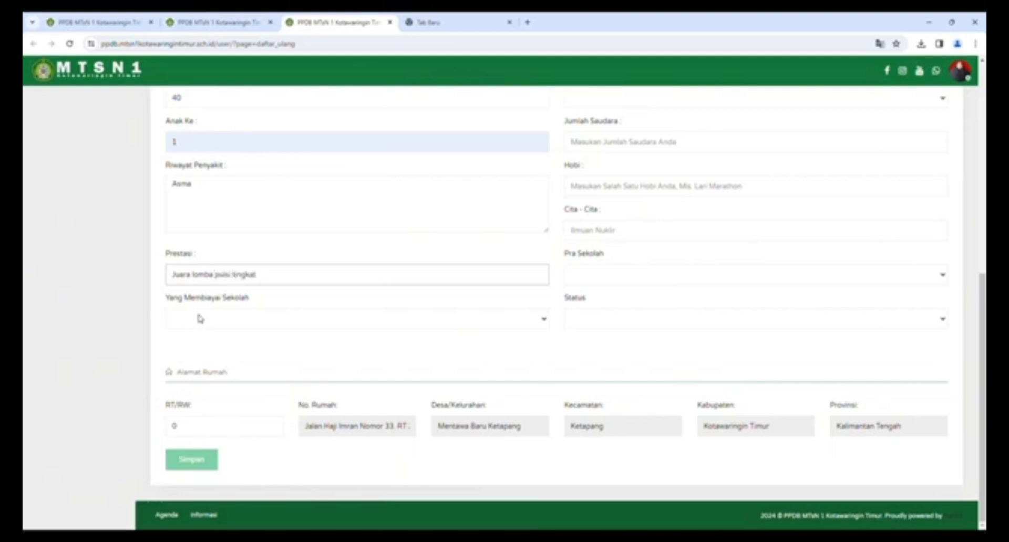
type("upaten")
key("Tab")
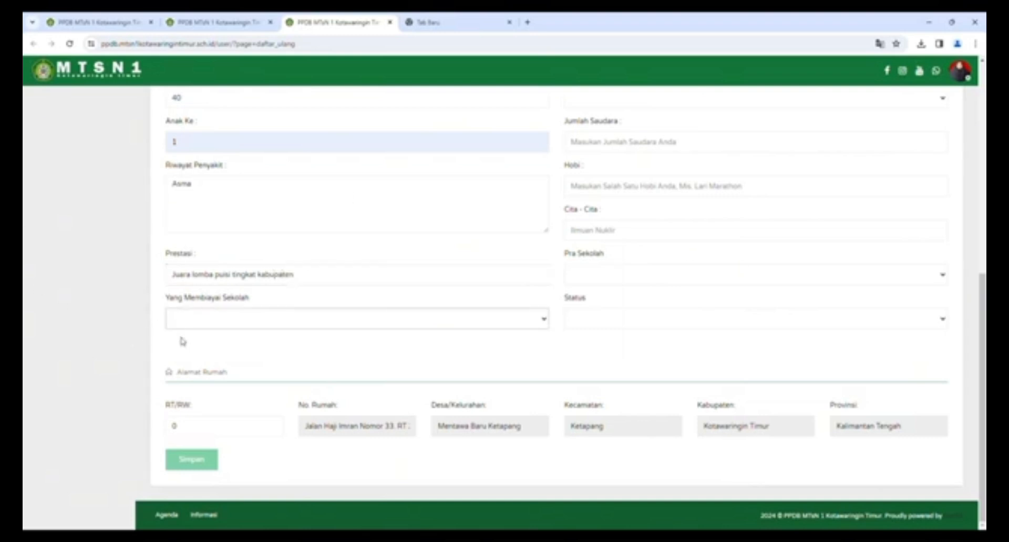
left_click(199, 343)
- Set religion Islam, height 156, Anak Kandung family status, 3 siblings and hobby kuliner
scroll(622, 189, "up", 5)
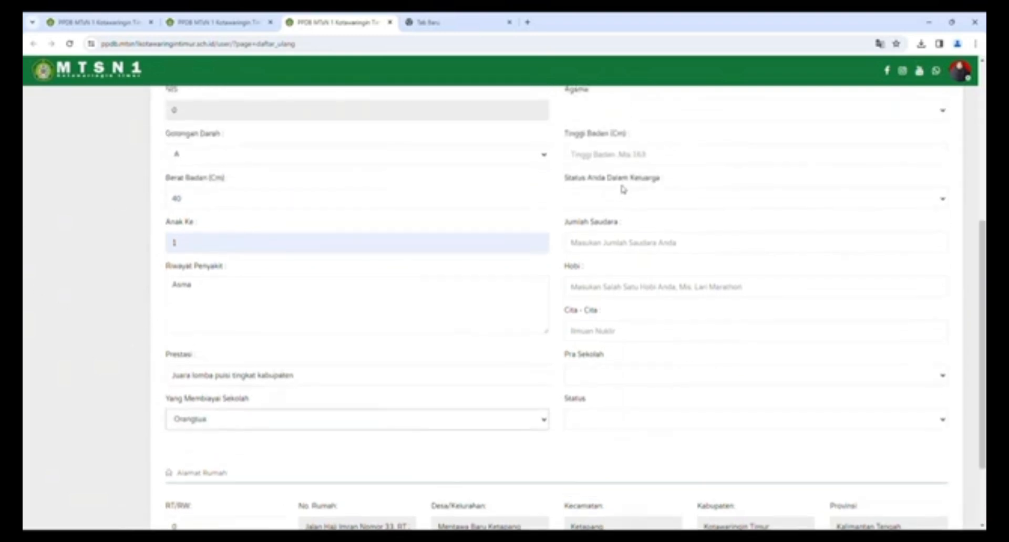
left_click(598, 262)
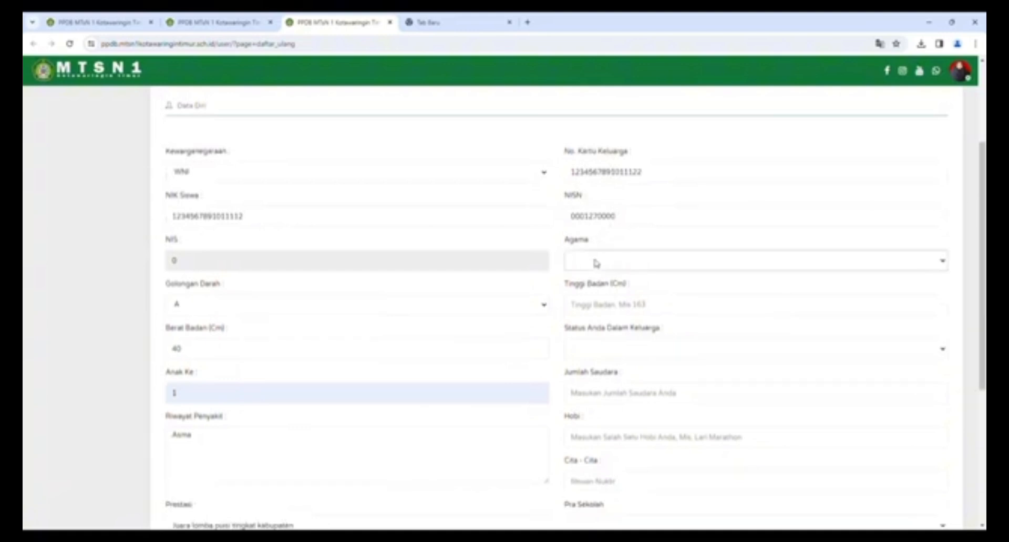
left_click(601, 288)
scroll(604, 263, "down", 1)
left_click(606, 262)
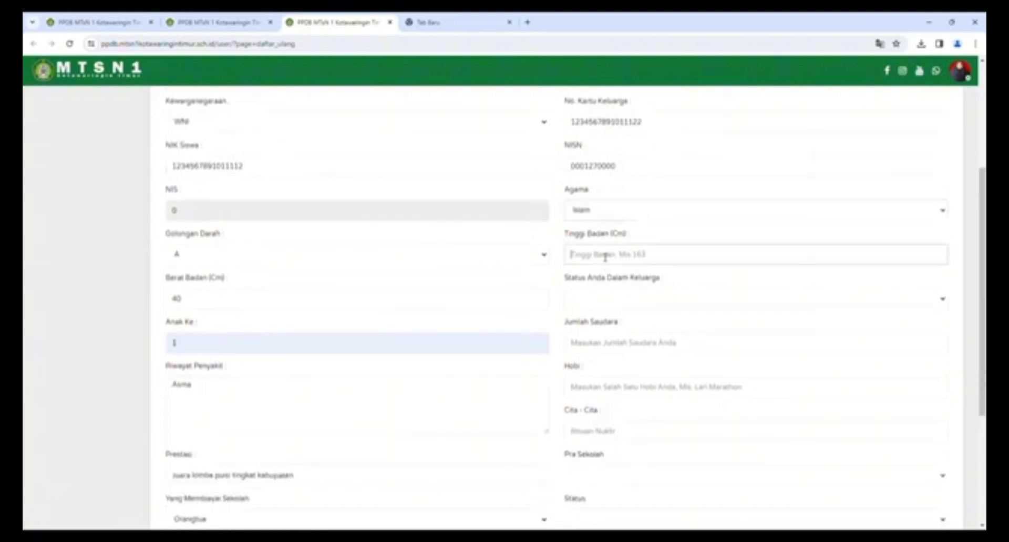
type("156")
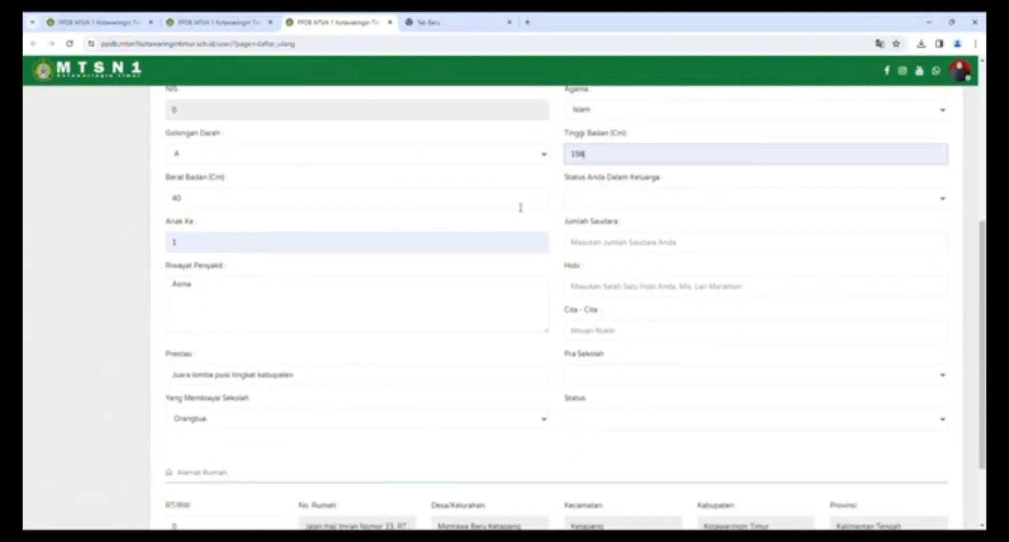
left_click(602, 202)
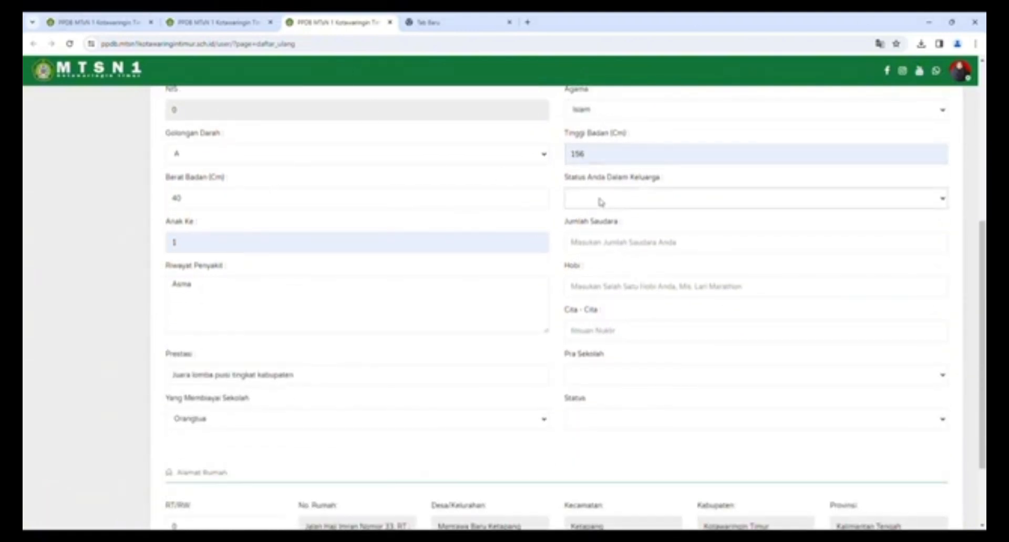
left_click(599, 229)
left_click(592, 246)
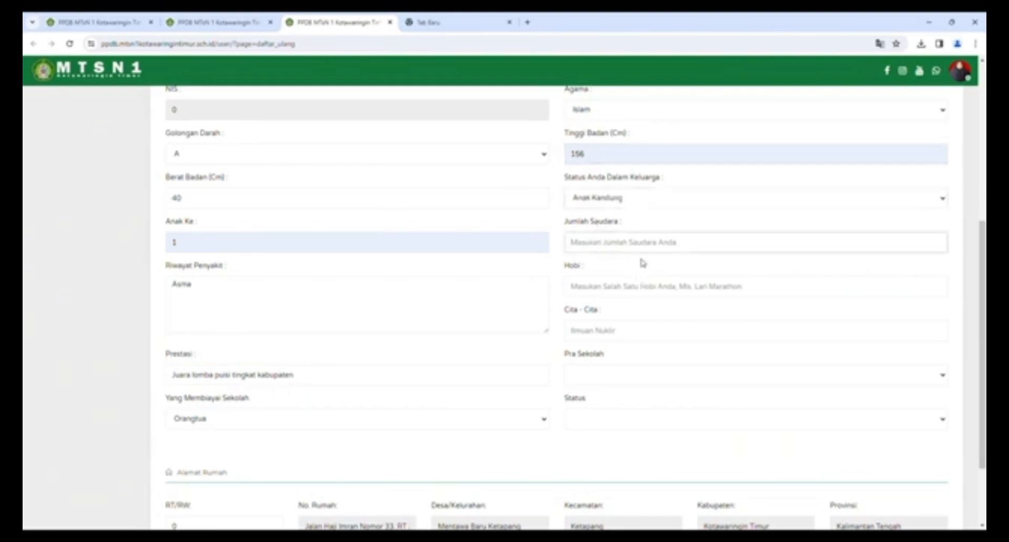
type("3")
left_click(593, 290)
left_click(649, 317)
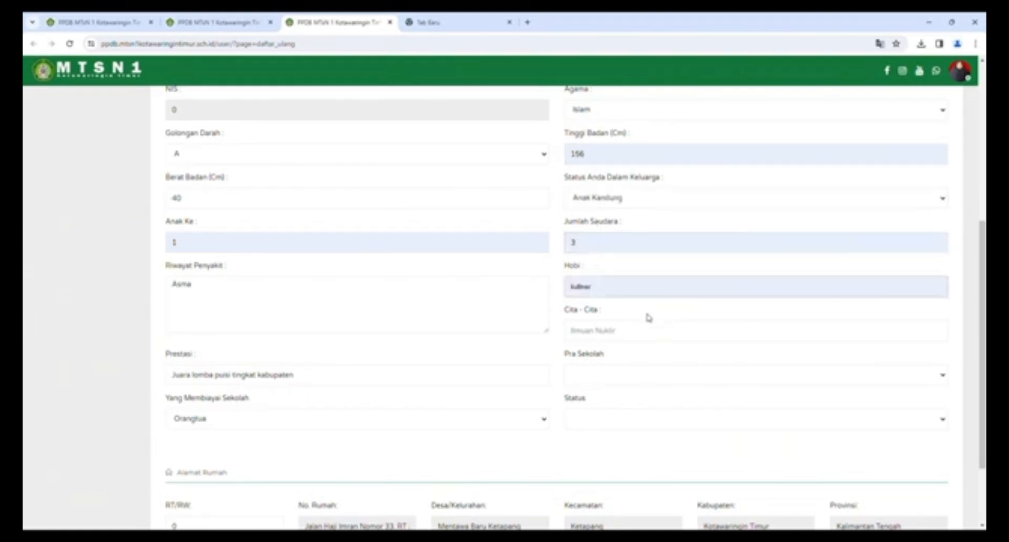
scroll(639, 311, "down", 1)
- Choose ambition penulis, preschool Pernah TK/RA/PAUD and status Intern
left_click(603, 287)
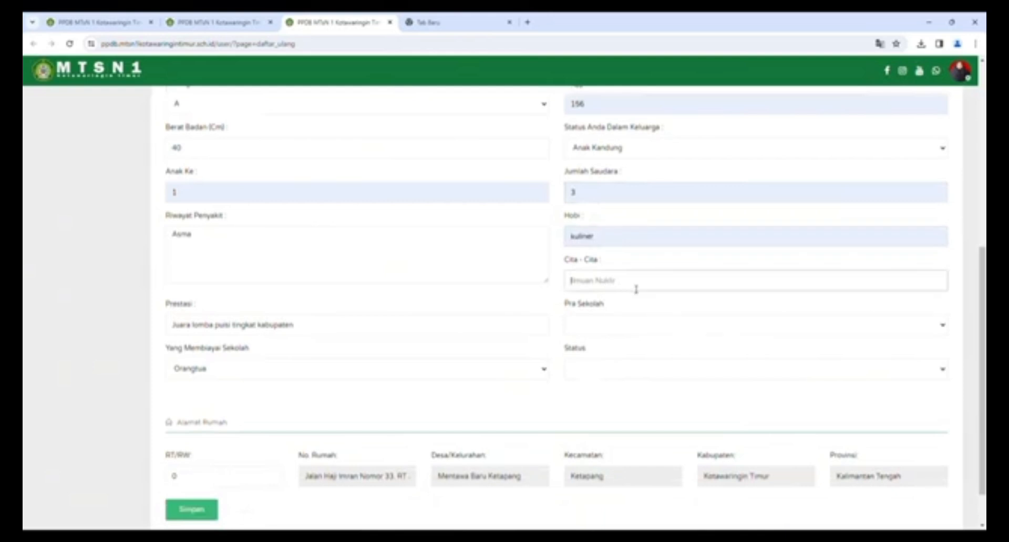
left_click(639, 309)
left_click(591, 326)
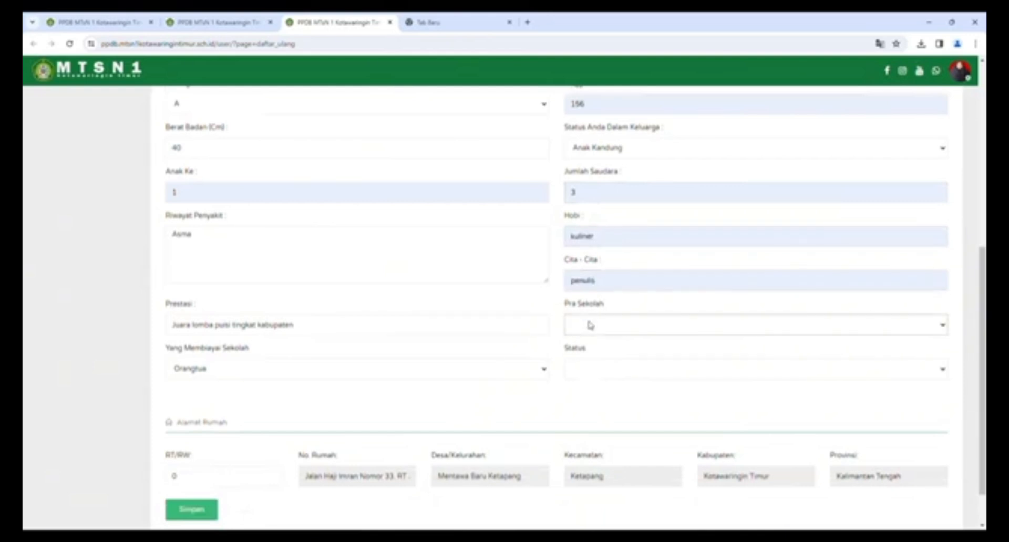
left_click(598, 362)
scroll(603, 340, "down", 1)
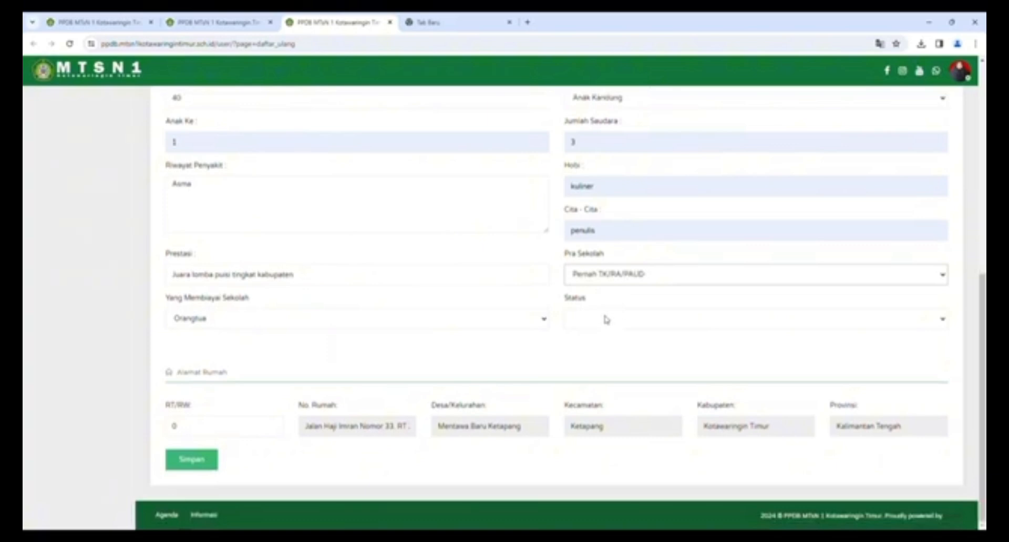
left_click(598, 318)
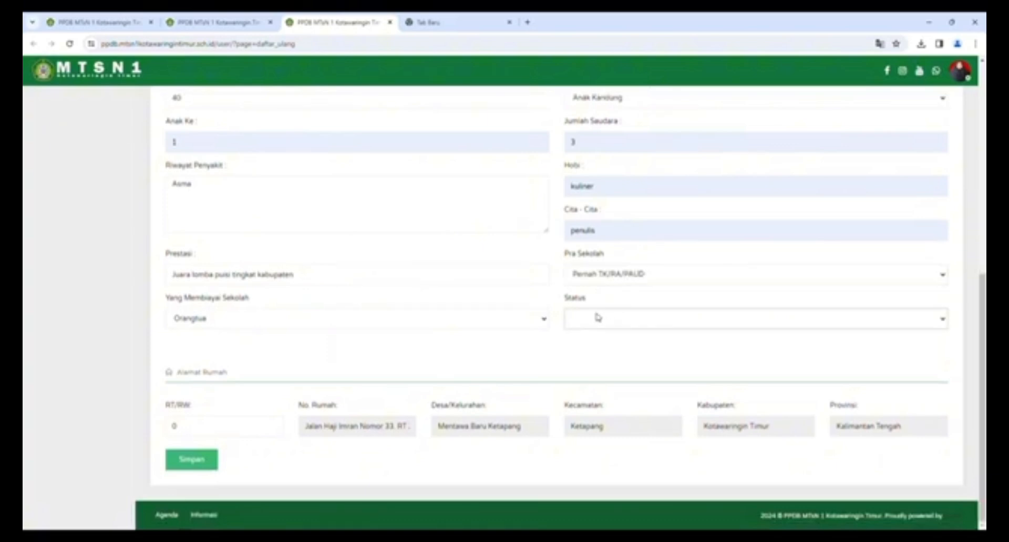
left_click(601, 365)
- Change the RT/RW to 33/002 and save the personal data
left_click(206, 434)
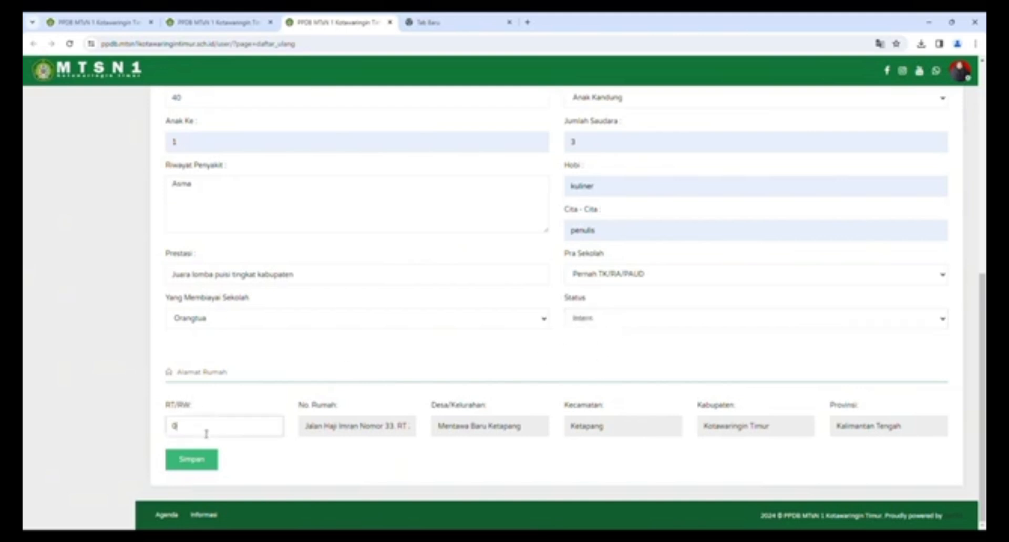
key("BackSpace")
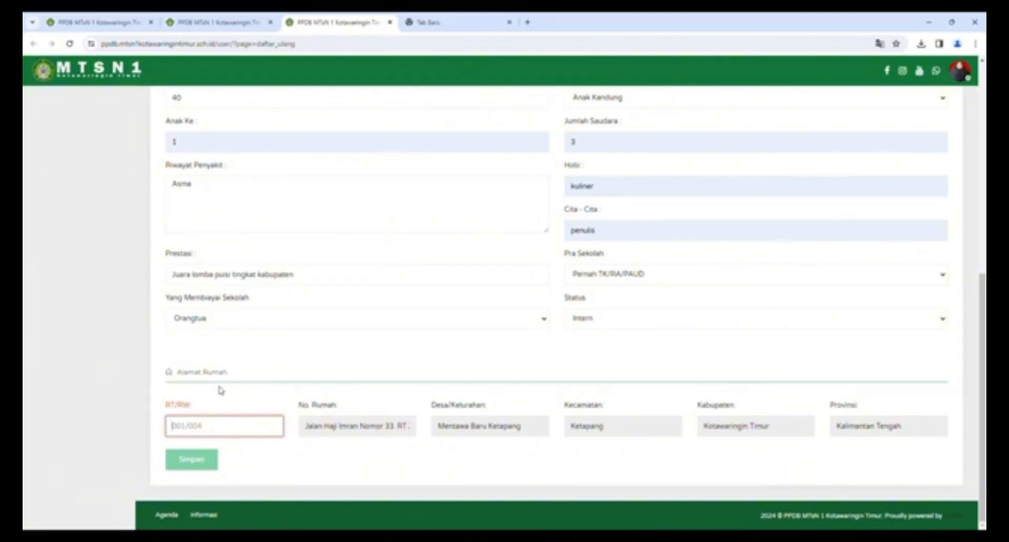
type("33/002")
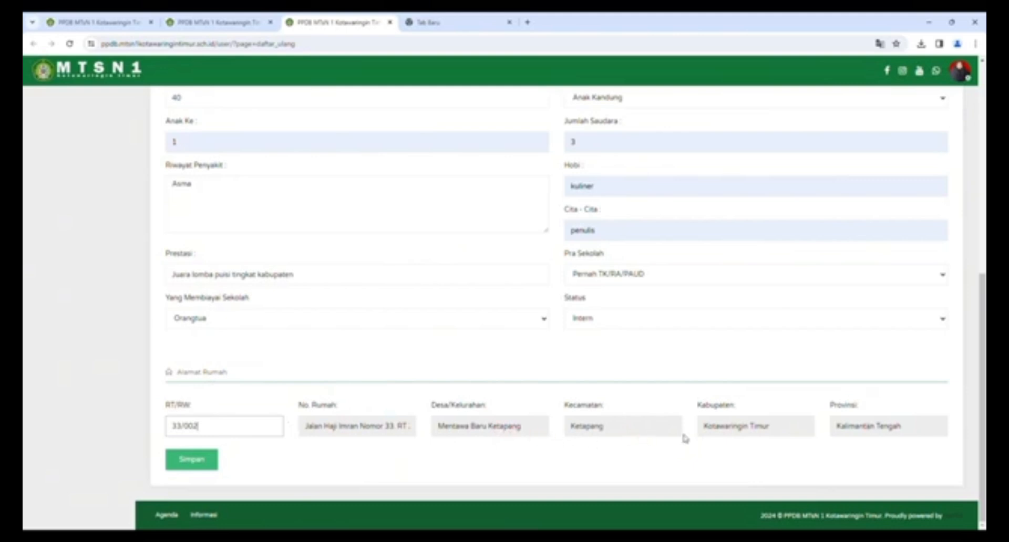
left_click(195, 460)
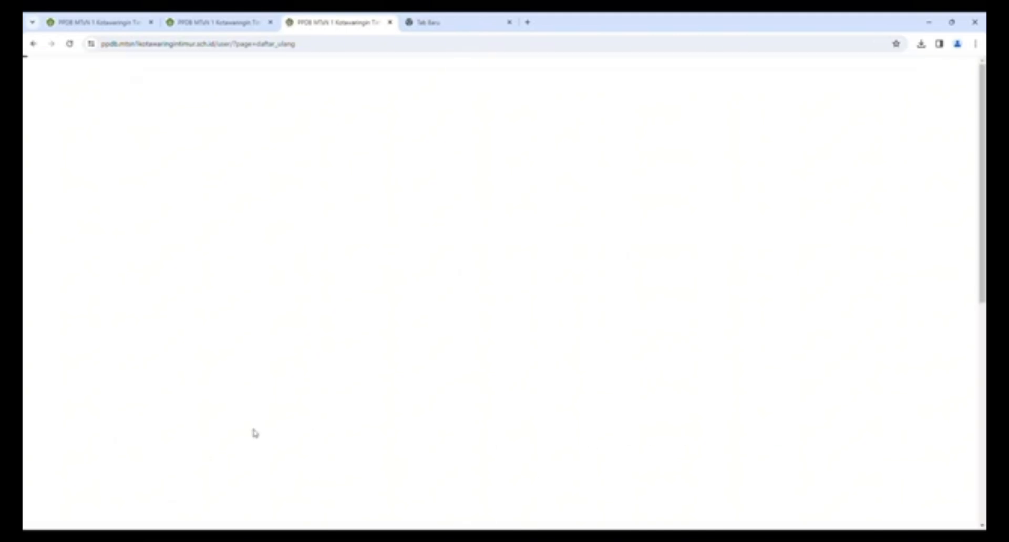
- Open the Asal Sekolah section, select the NPSN Sekolah field, then switch to the blank new tab
scroll(241, 404, "down", 2)
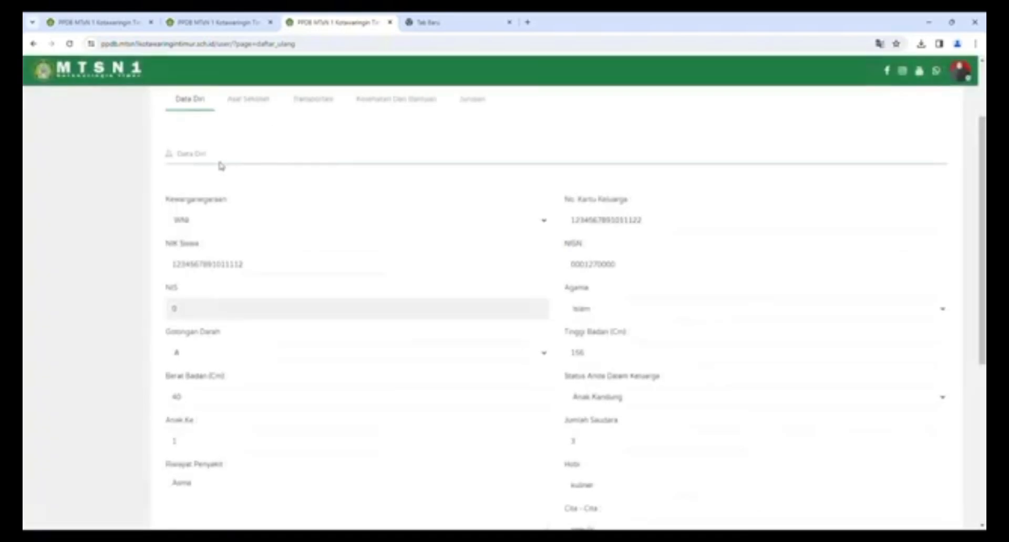
scroll(157, 139, "up", 1)
left_click(263, 156)
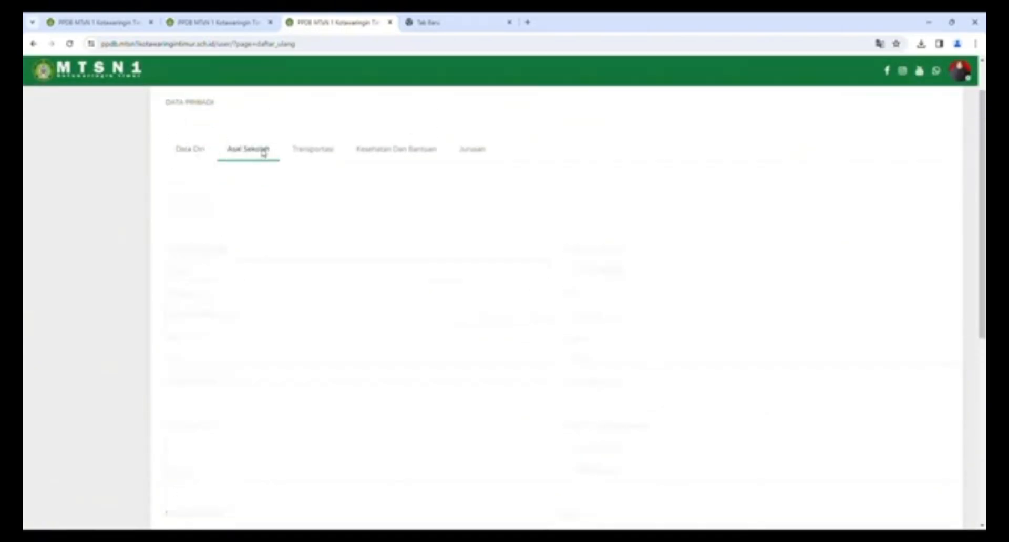
left_click(212, 317)
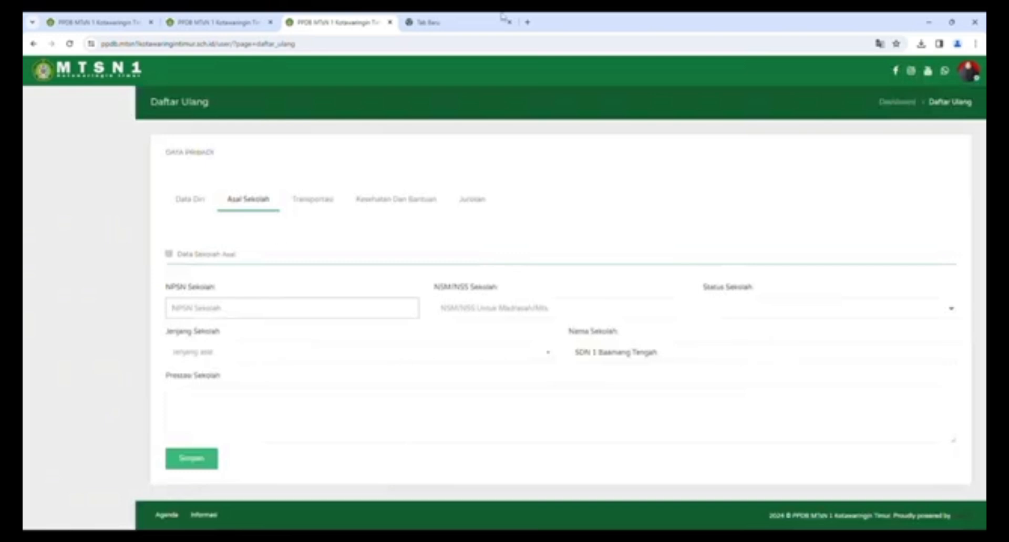
left_click(450, 22)
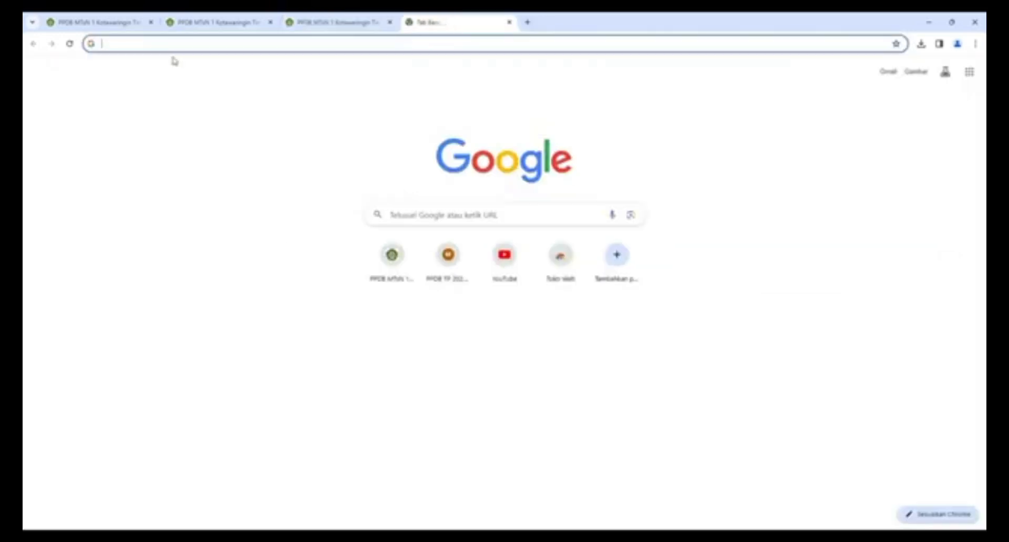
- Search Google for 'npsnm sdn 1 baamang tengah' and select the NPSN 30201489
type("NPSNM")
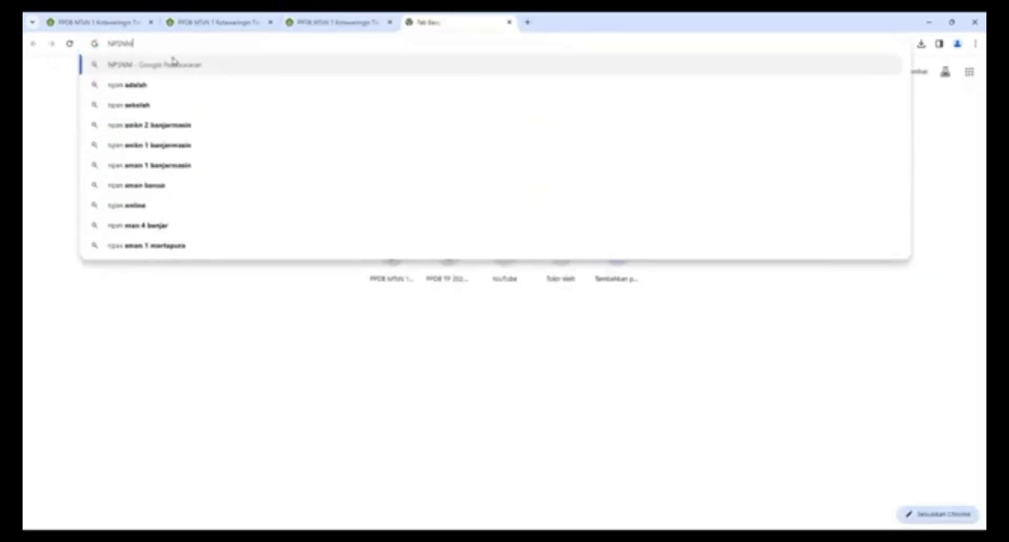
type(" SDN 1")
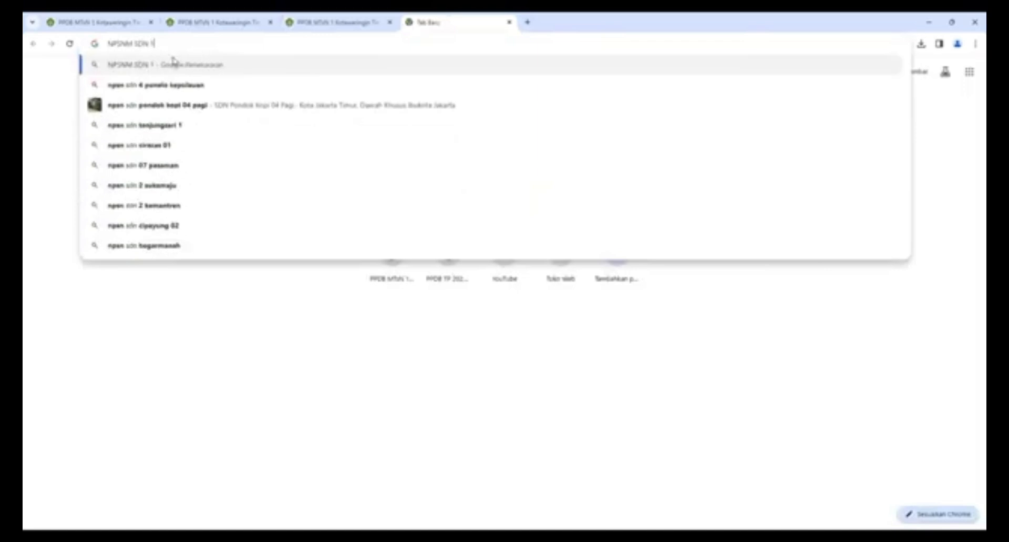
type(" Ko")
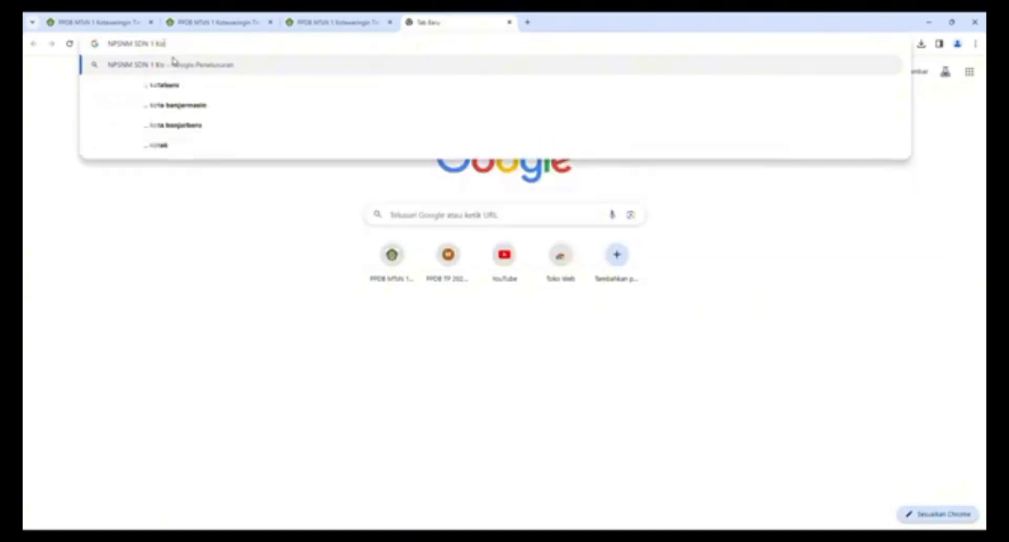
key("BackSpace")
key("BackSpace")
type("baam")
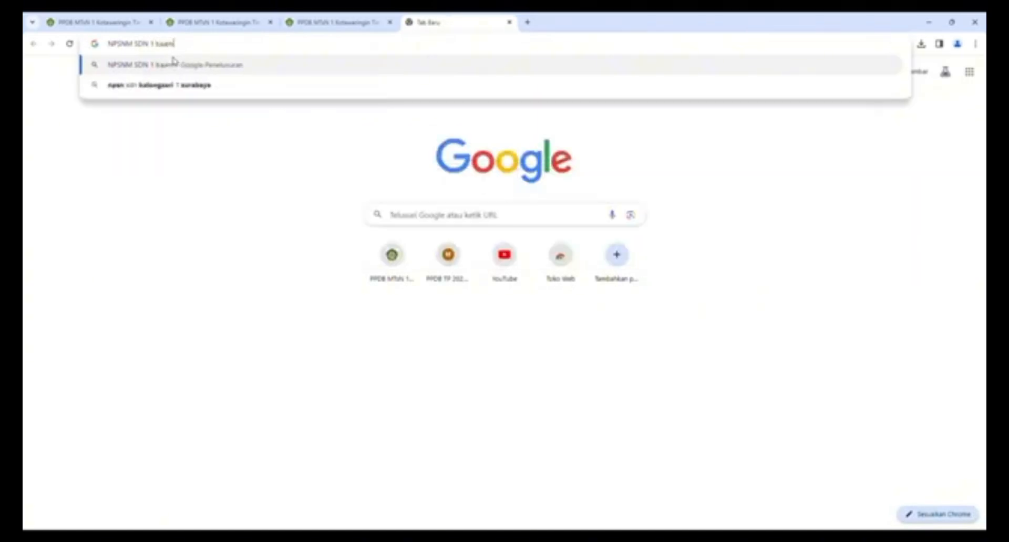
type("an")
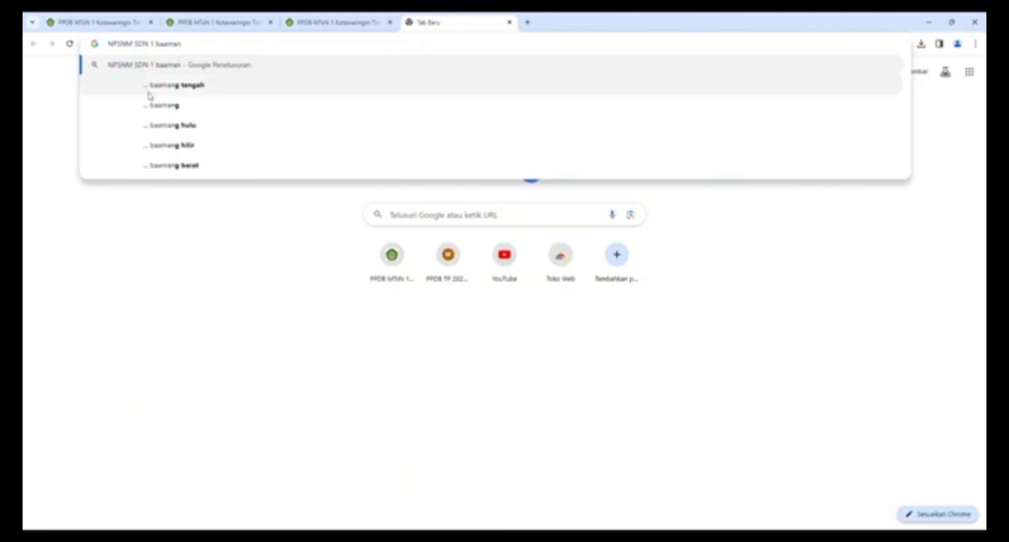
left_click(164, 86)
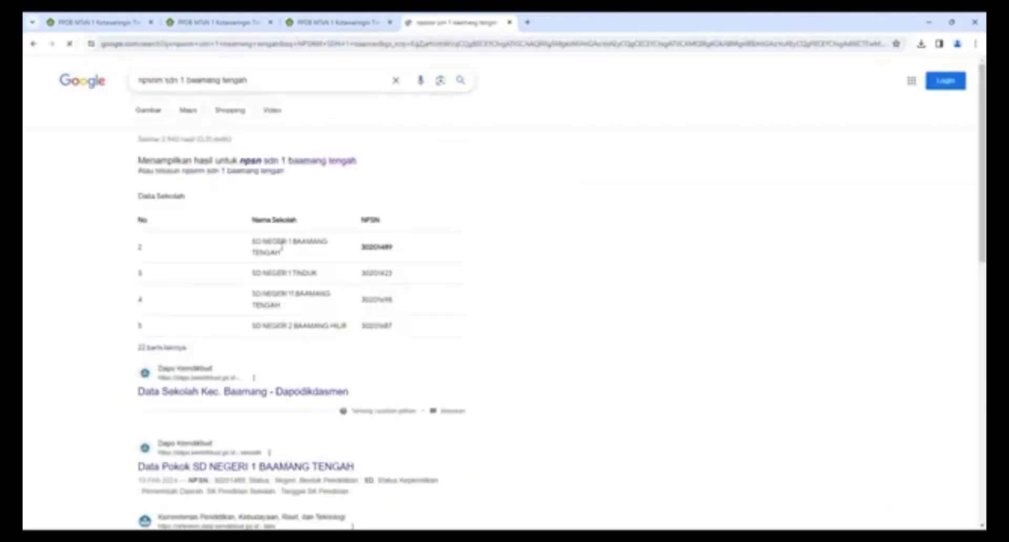
double_click(368, 248)
key("ctrl+c")
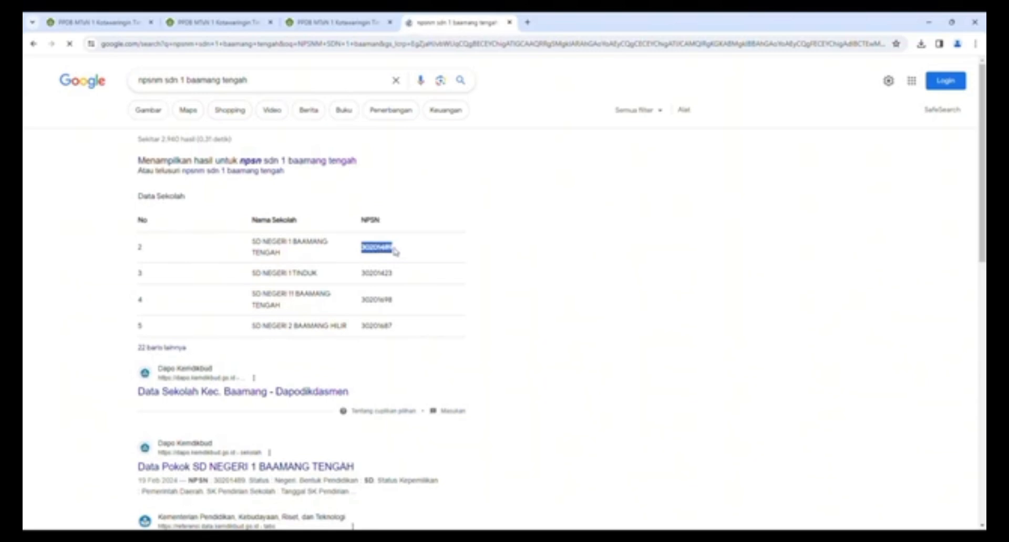
- Paste 30201489 into NPSN Sekolah on the PPDB form and move to NSM/NSS Sekolah
left_click(315, 23)
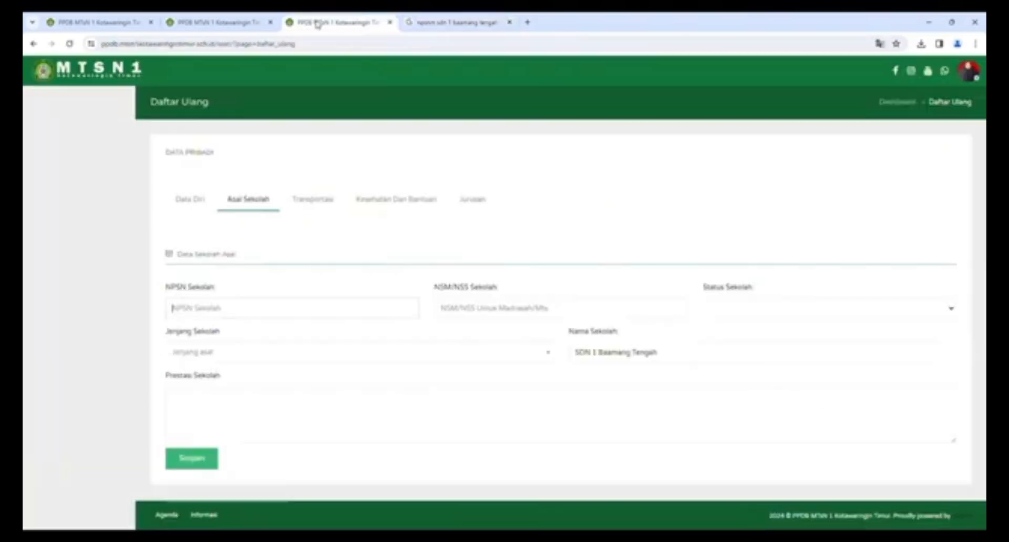
key("ctrl+v")
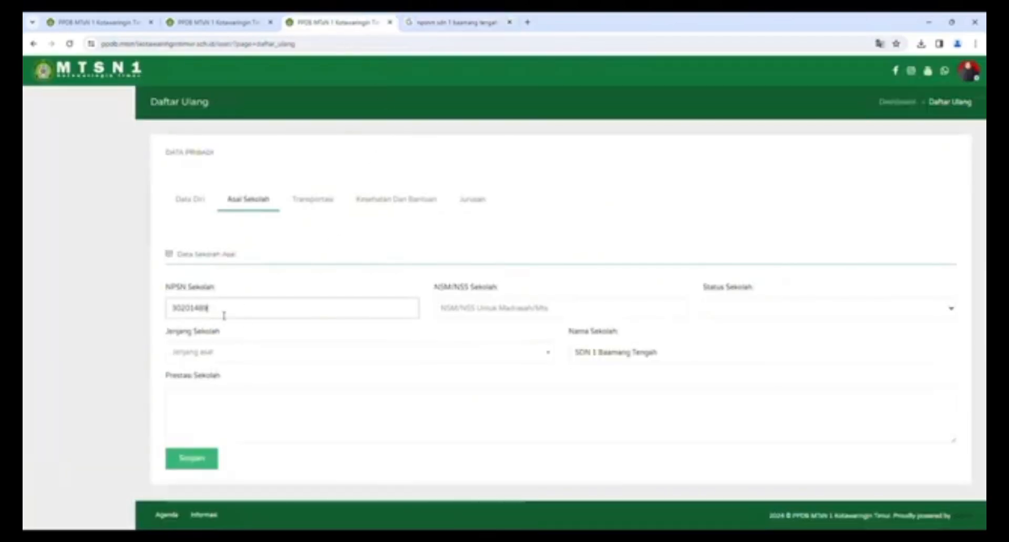
left_click(449, 315)
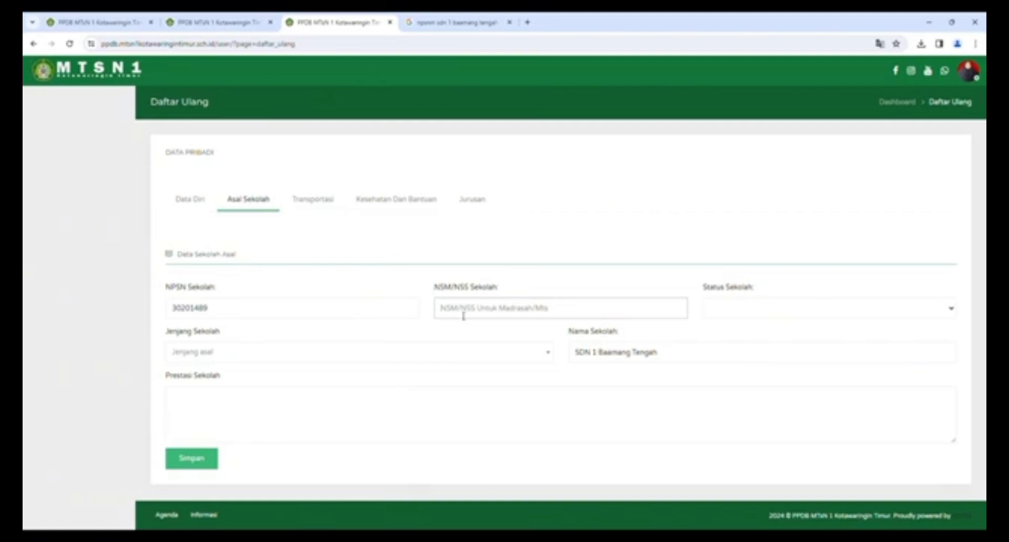
- Change the Google query to 'Nomor statistik sdn 1 baamang tengah' and enter the number in NSM/NSS Sekolah
left_click(448, 23)
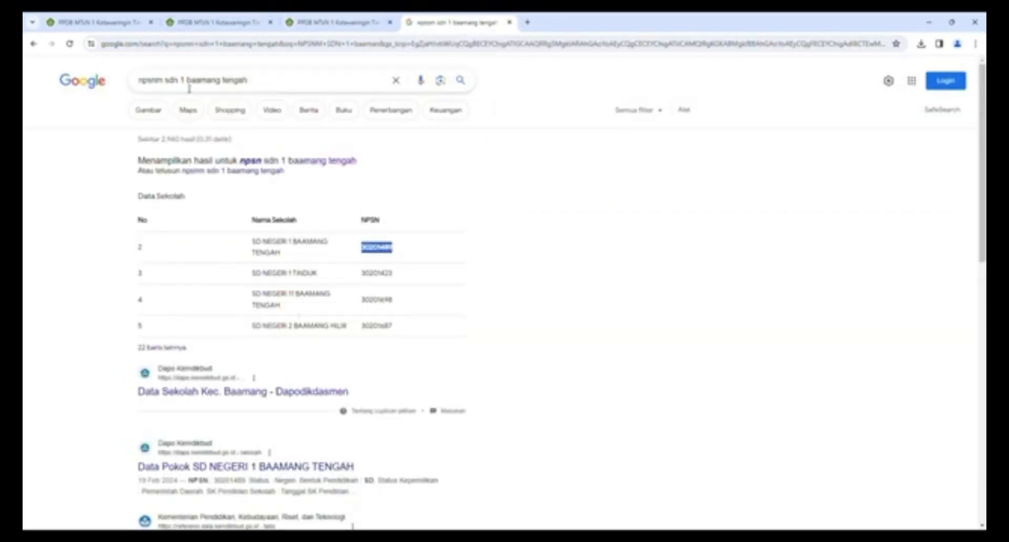
double_click(163, 82)
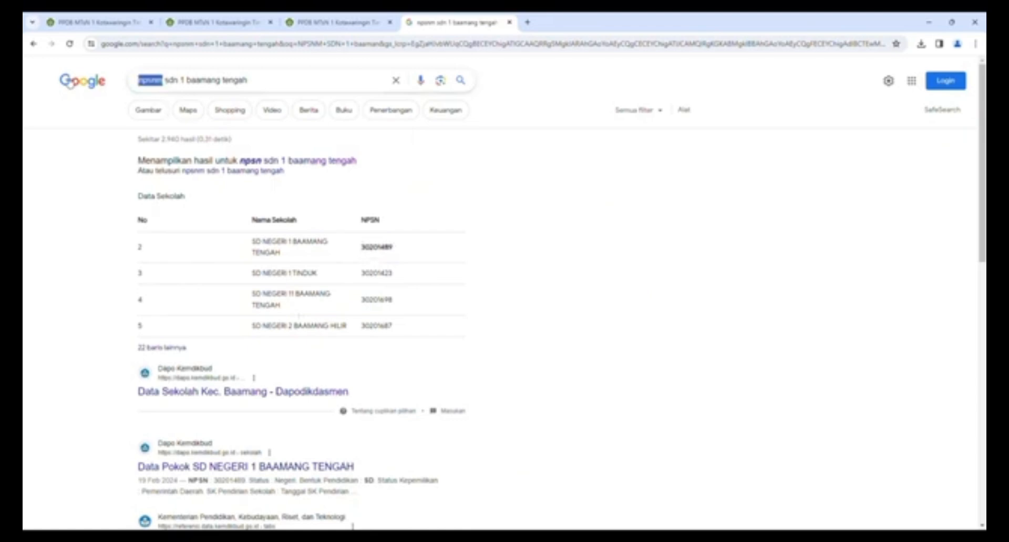
type("NSS")
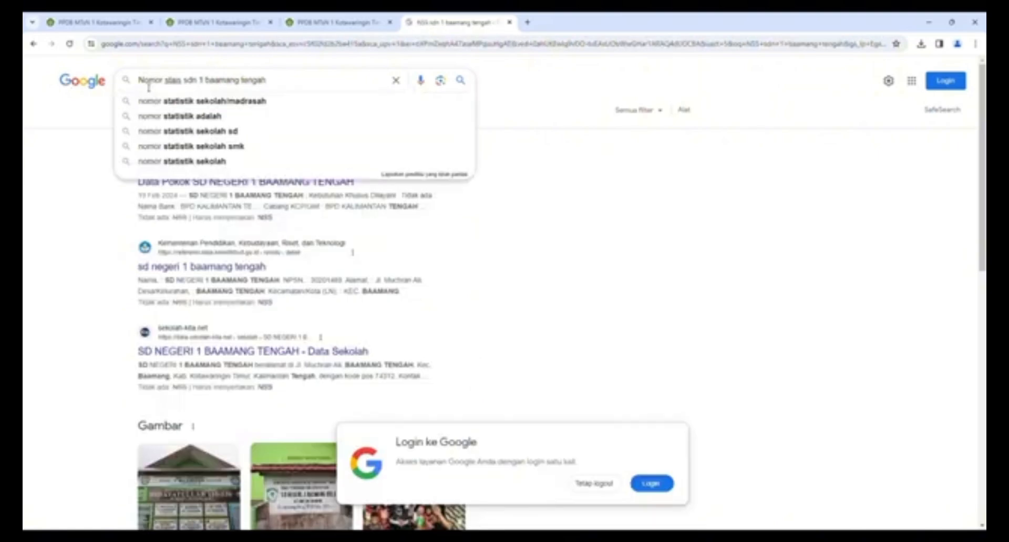
key("BackSpace")
key("BackSpace")
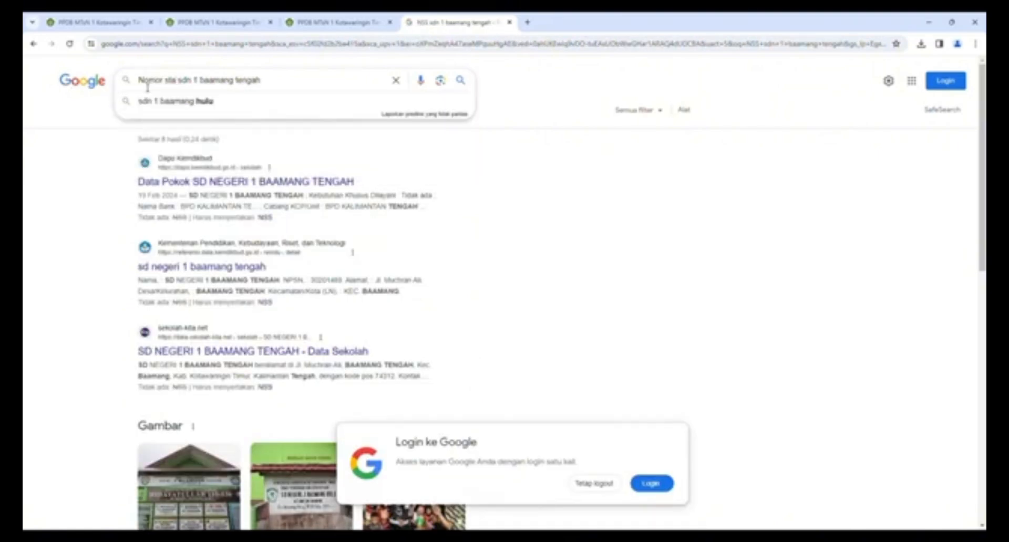
type("tis")
type("56789111")
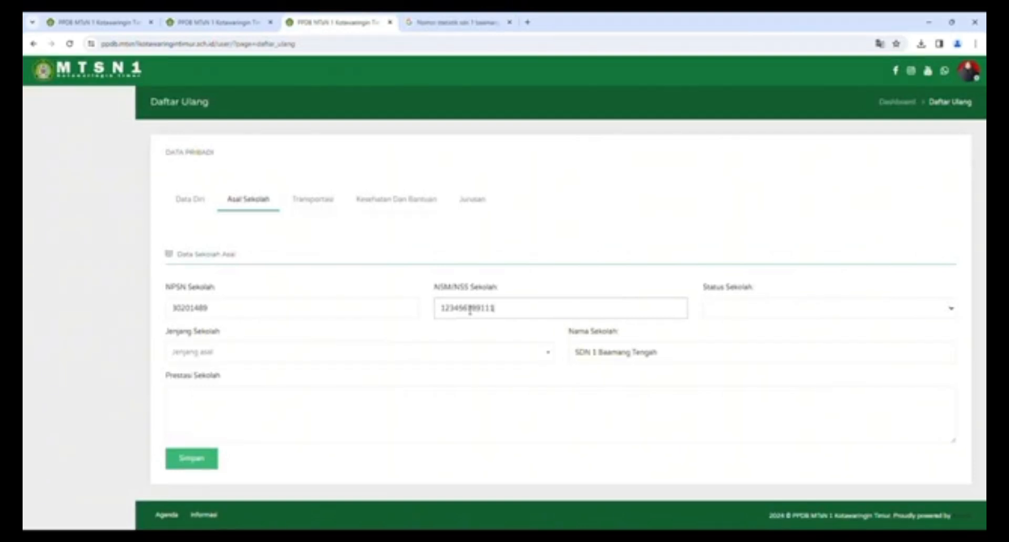
- Set Status Sekolah to Negeri, leaving the empty Jenjang Sekolah list unchosen
left_click(727, 313)
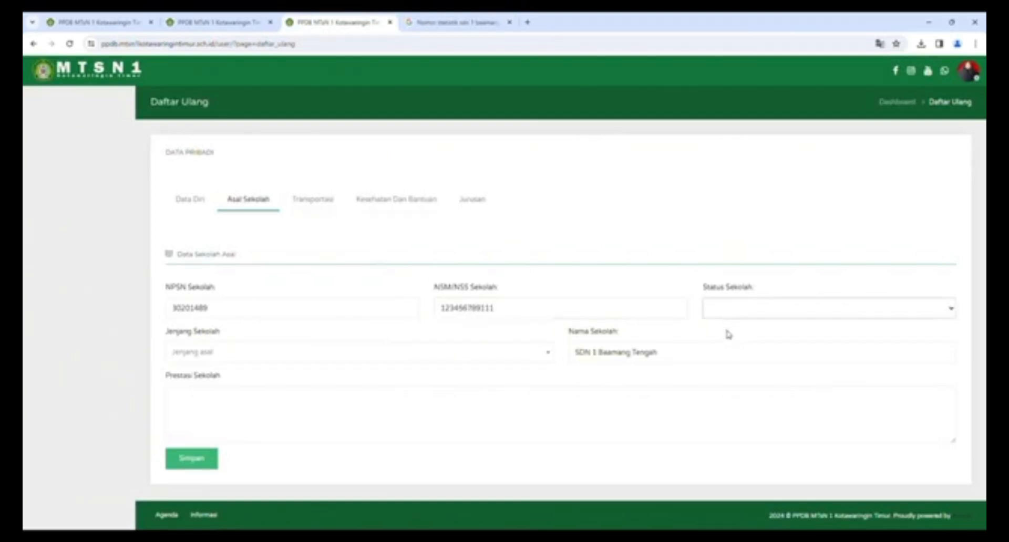
left_click(728, 334)
left_click(199, 356)
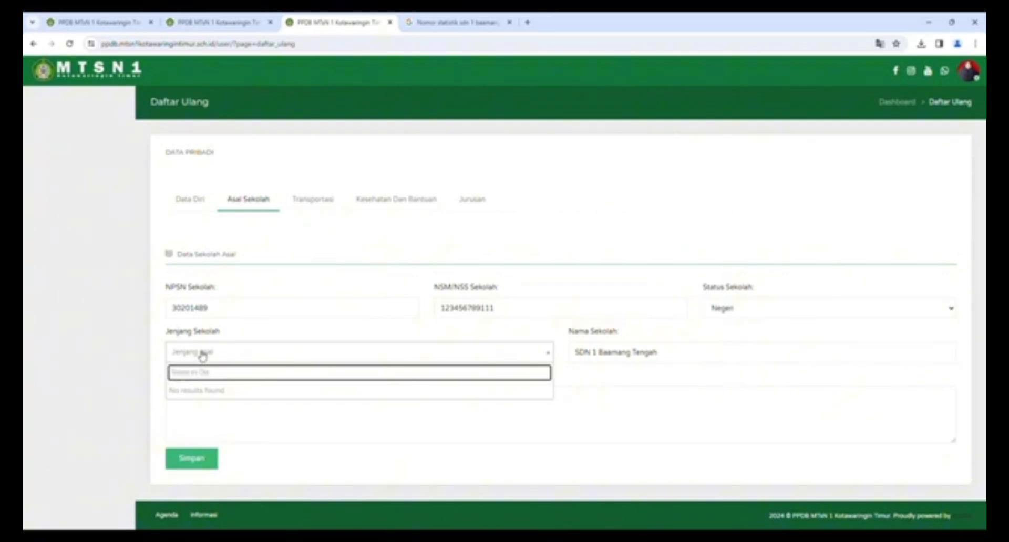
left_click(302, 356)
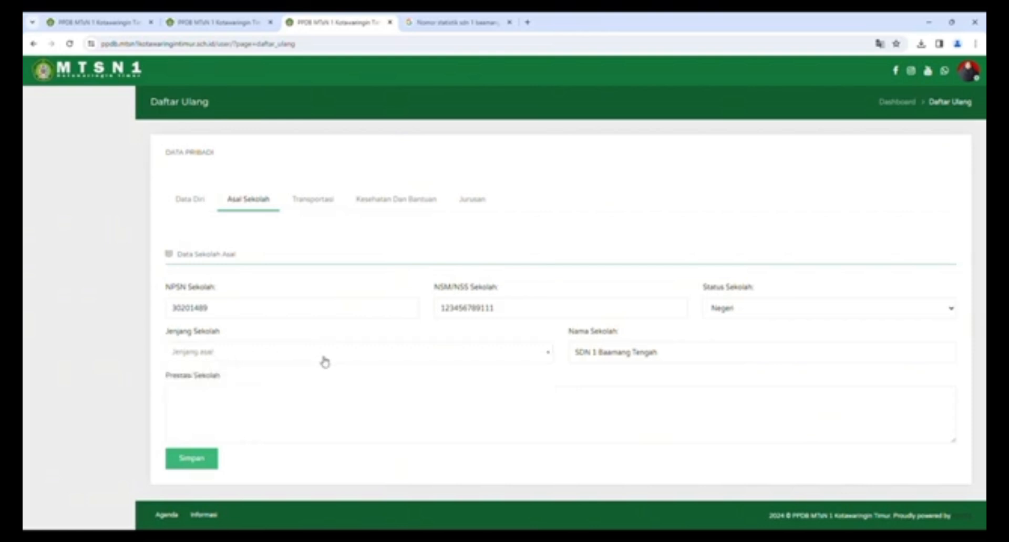
left_click(258, 356)
left_click(202, 356)
left_click(204, 356)
left_click(221, 351)
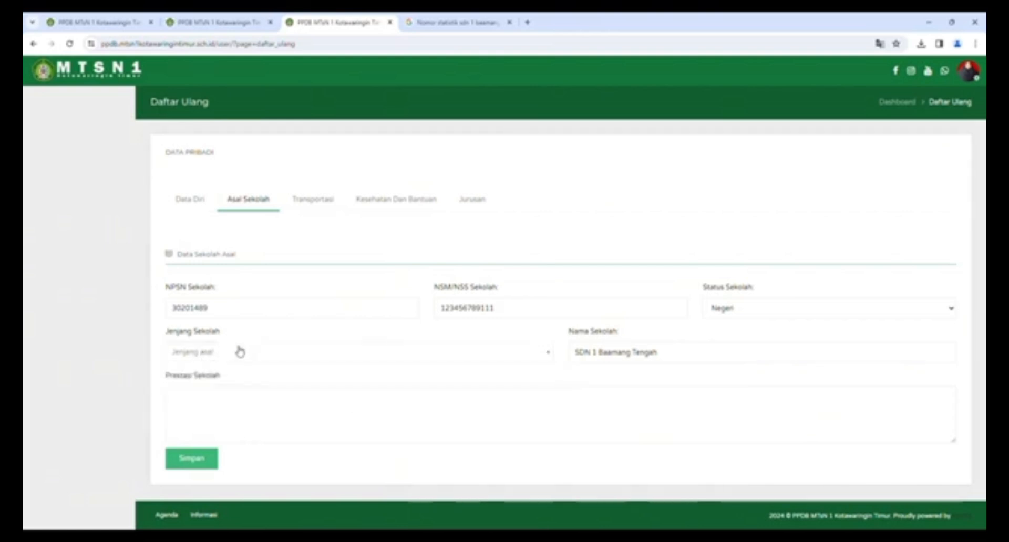
left_click(676, 361)
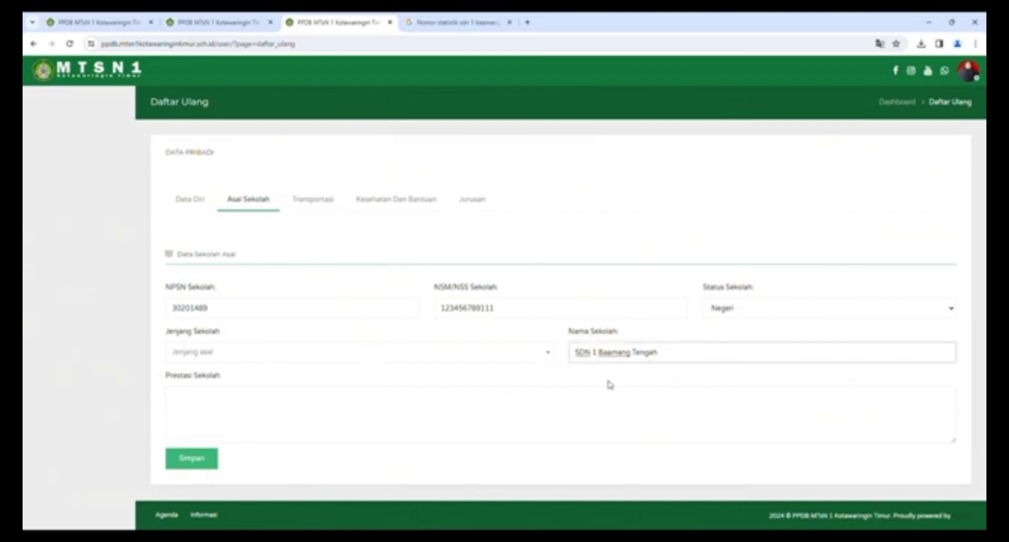
left_click(216, 399)
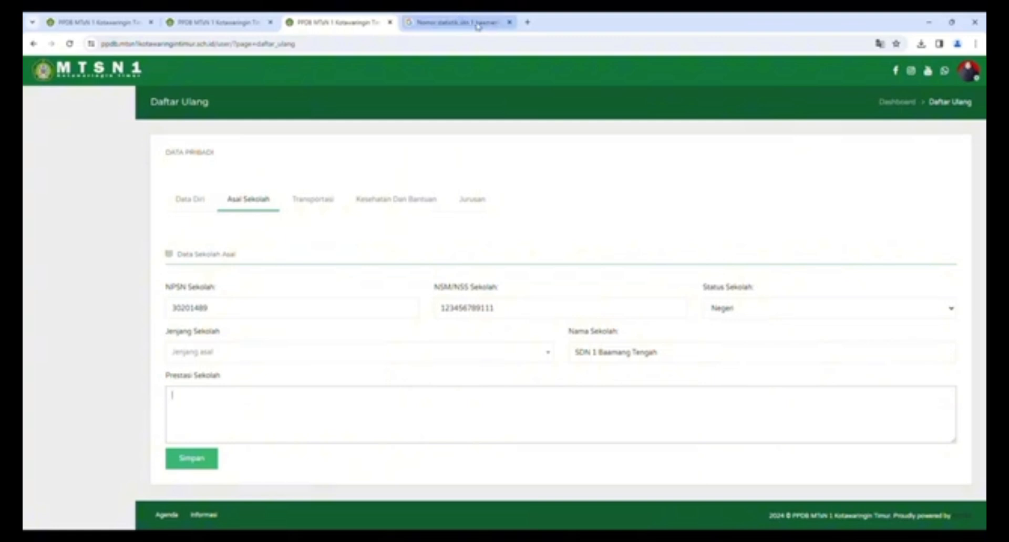
- Open mtsn1kotim.com in a new tab and select the achievements list on its home page
left_click(528, 22)
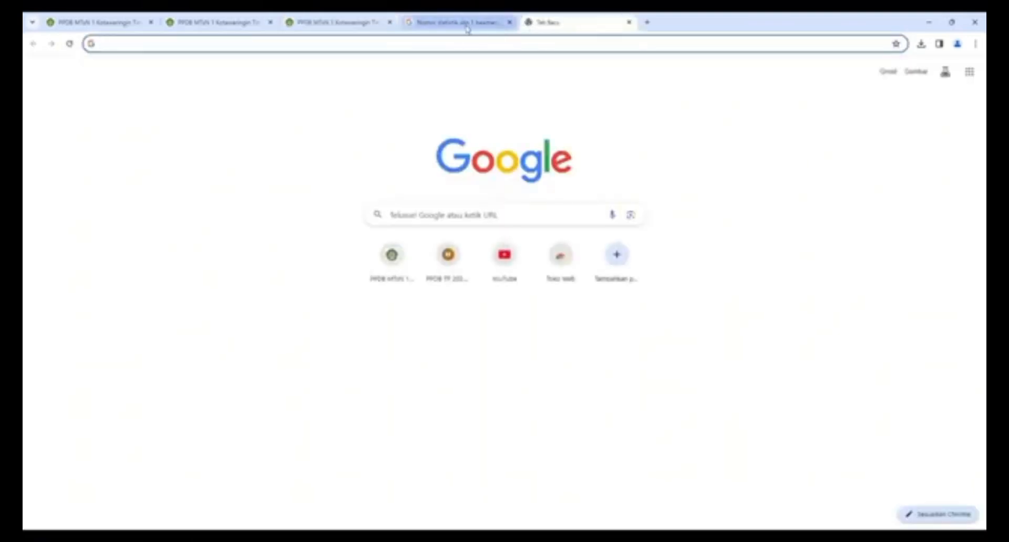
type("www")
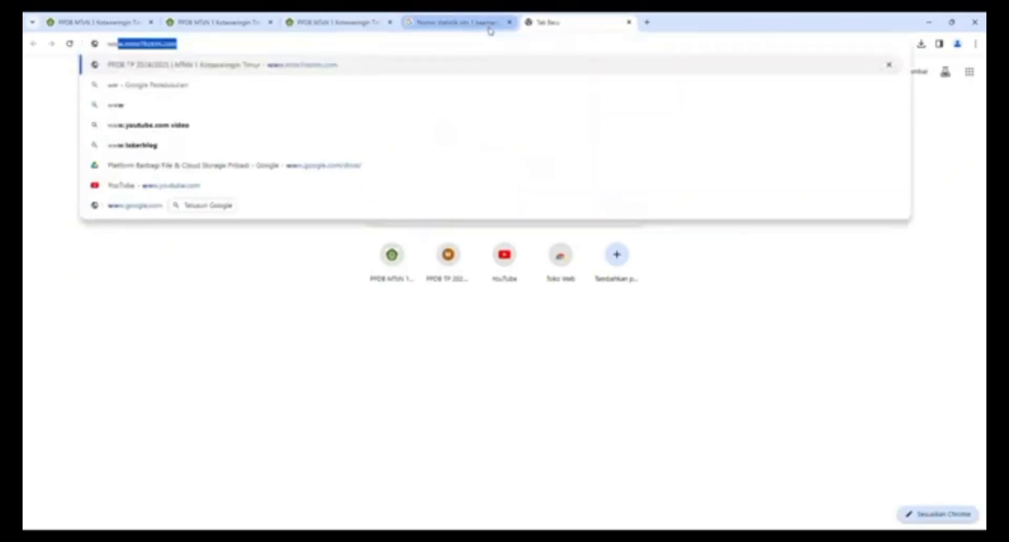
left_click(470, 61)
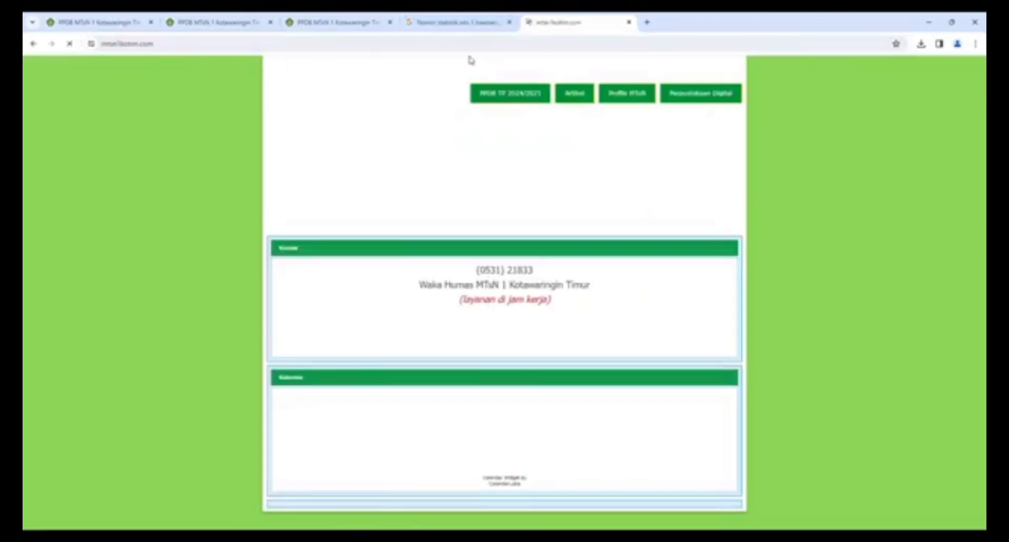
mouse_move(637, 100)
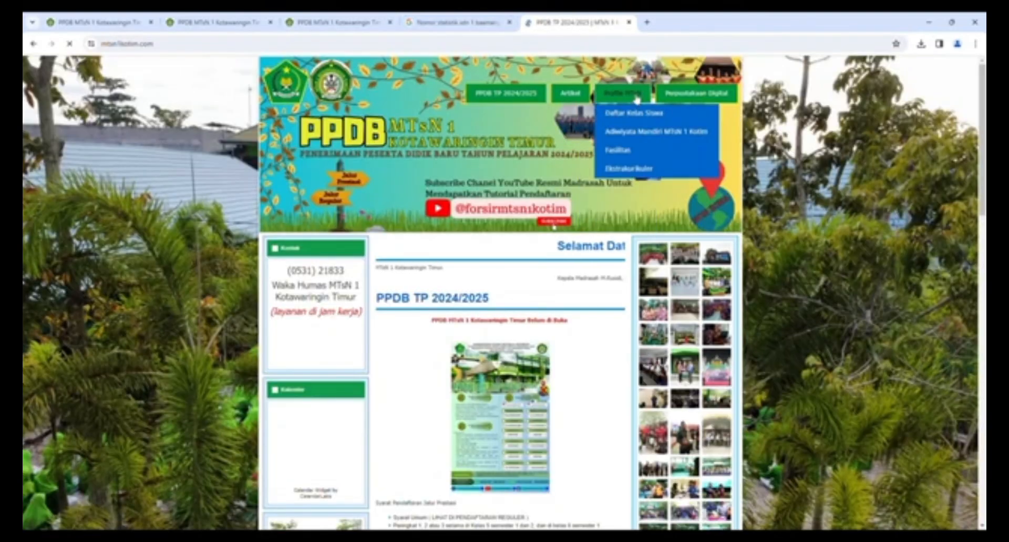
left_click(636, 100)
scroll(448, 310, "down", 5)
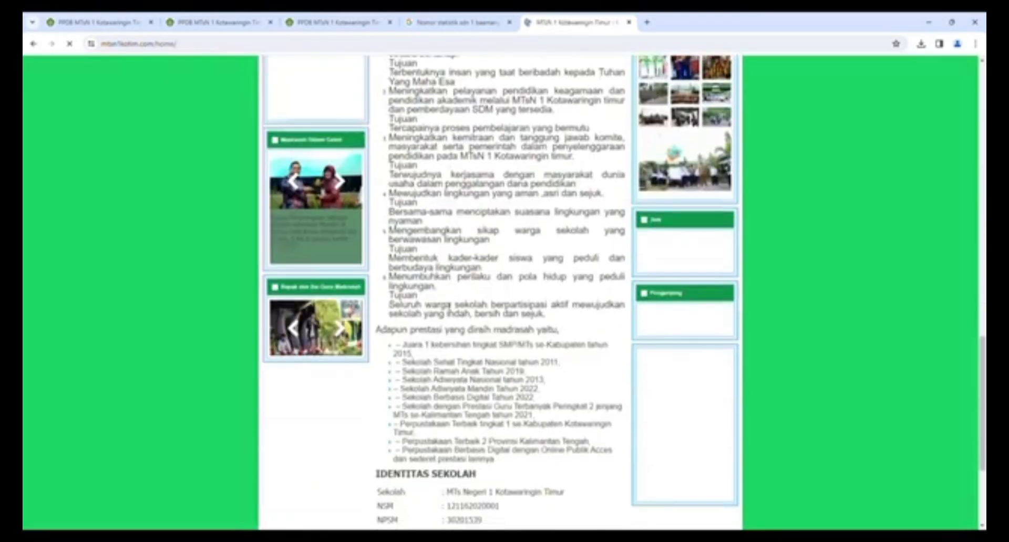
scroll(449, 309, "down", 1)
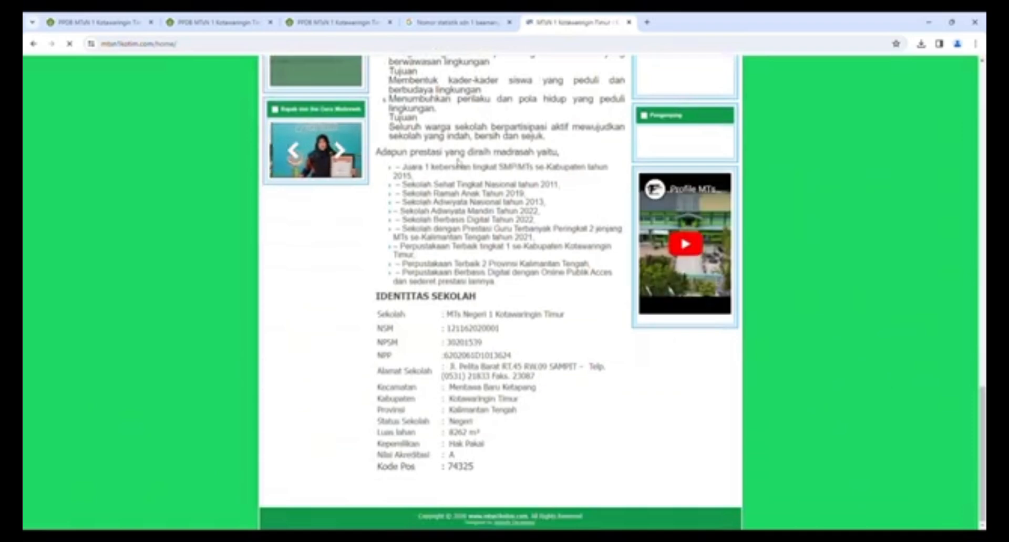
left_click_drag(404, 167, 501, 287)
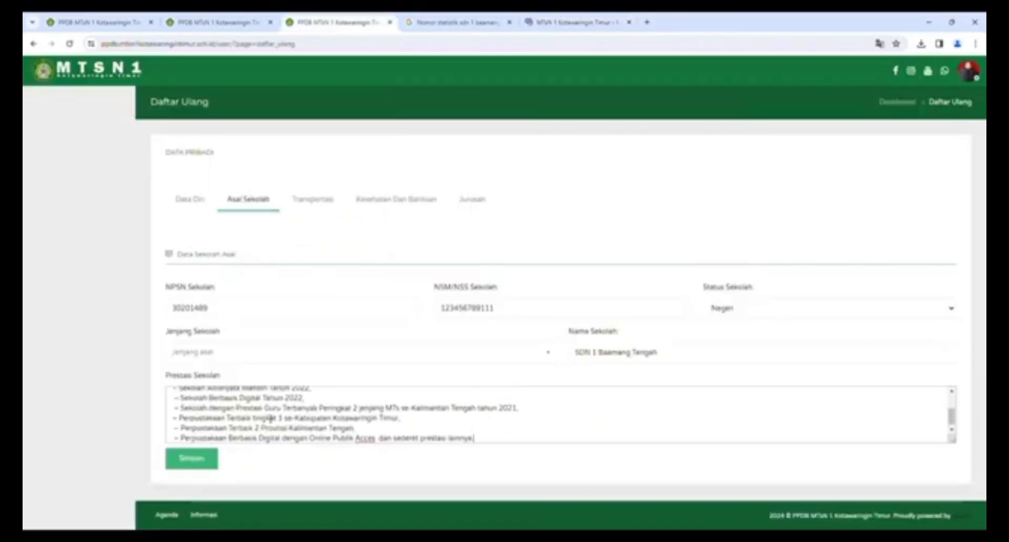
scroll(271, 419, "up", 1)
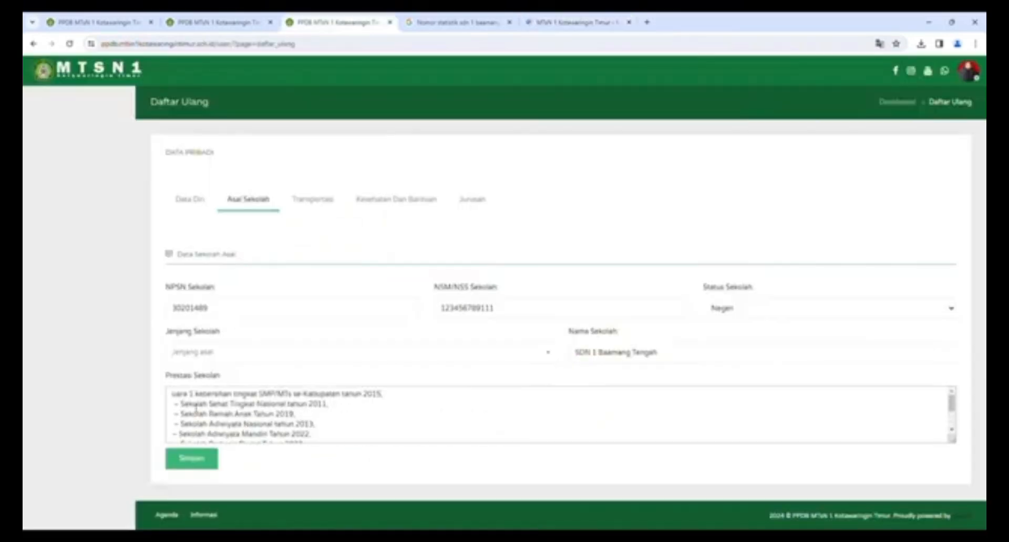
- Save the previous-school details
scroll(190, 419, "down", 1)
scroll(183, 421, "up", 1)
left_click(194, 461)
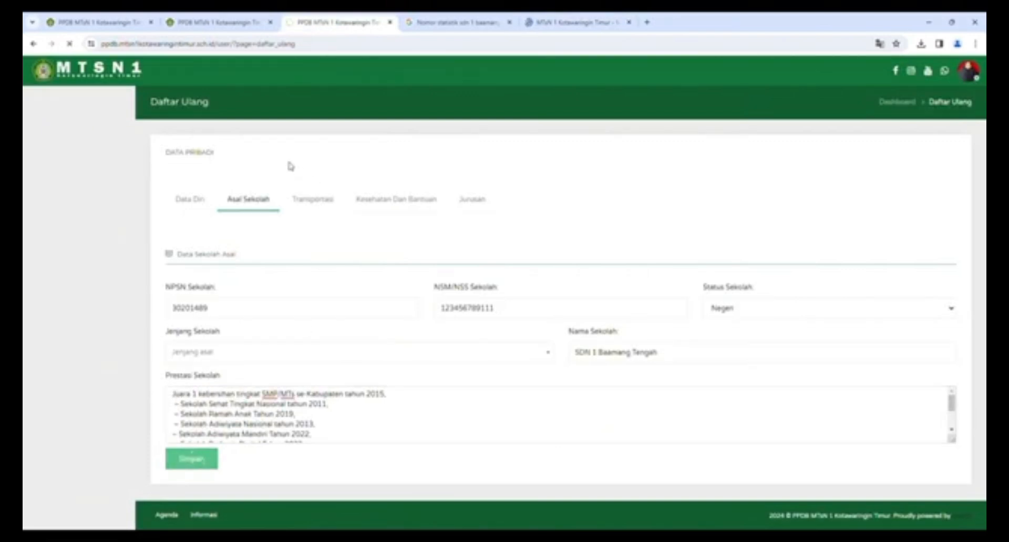
- Set Mode Transportasi to Sepeda Motor and Tempat Tinggal to Bersama Ortu
left_click(318, 204)
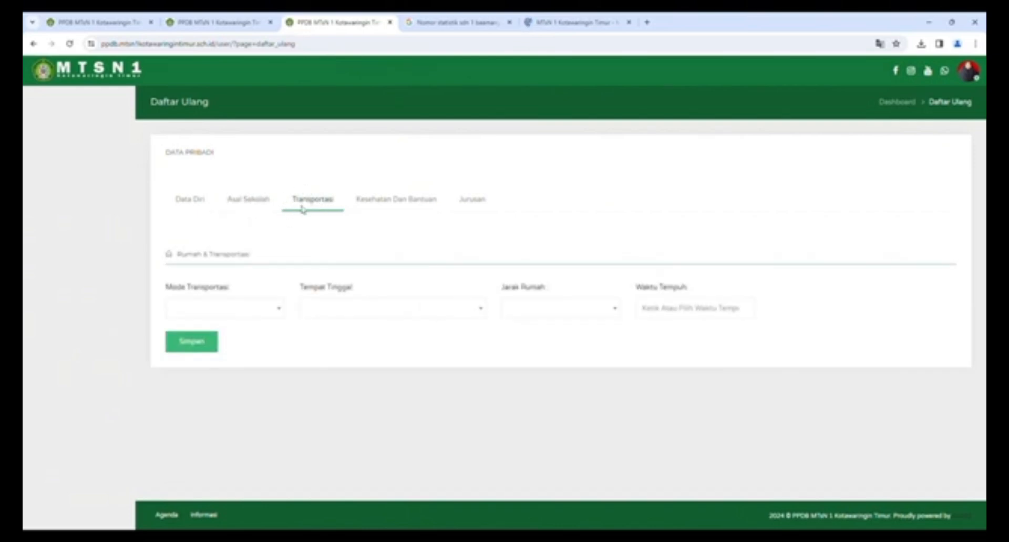
left_click(280, 312)
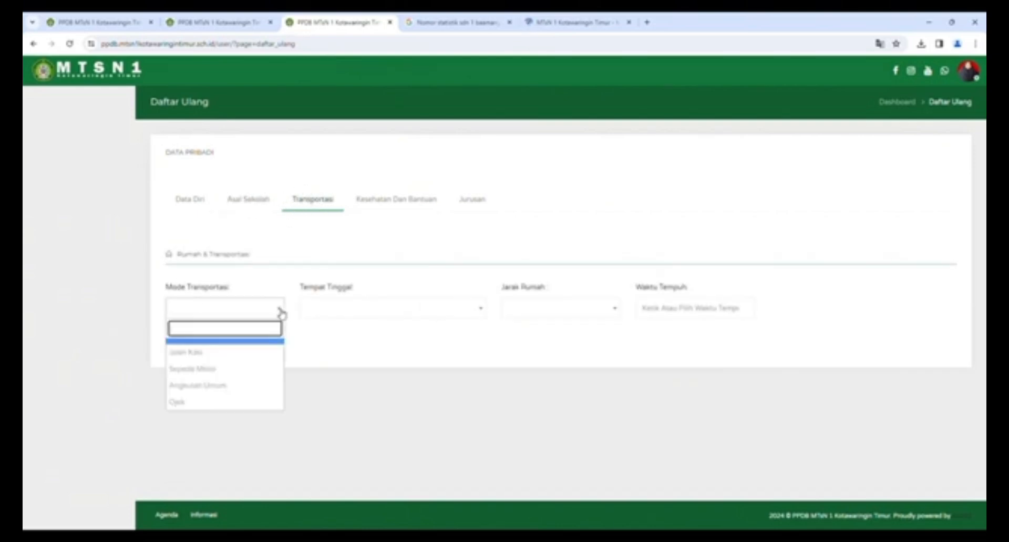
left_click(234, 371)
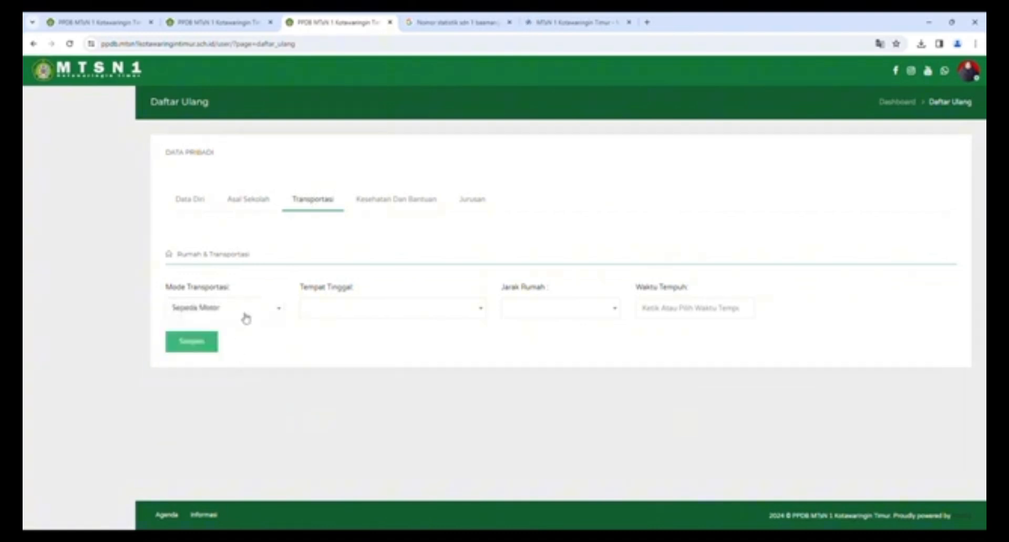
left_click(334, 314)
left_click(339, 353)
left_click(482, 314)
scroll(371, 432, "down", 1)
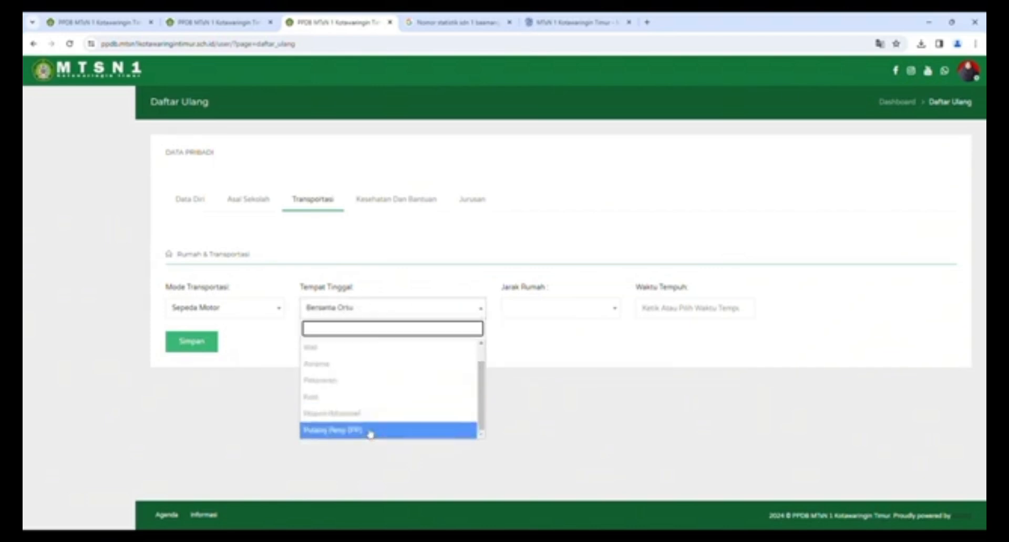
scroll(356, 383, "up", 1)
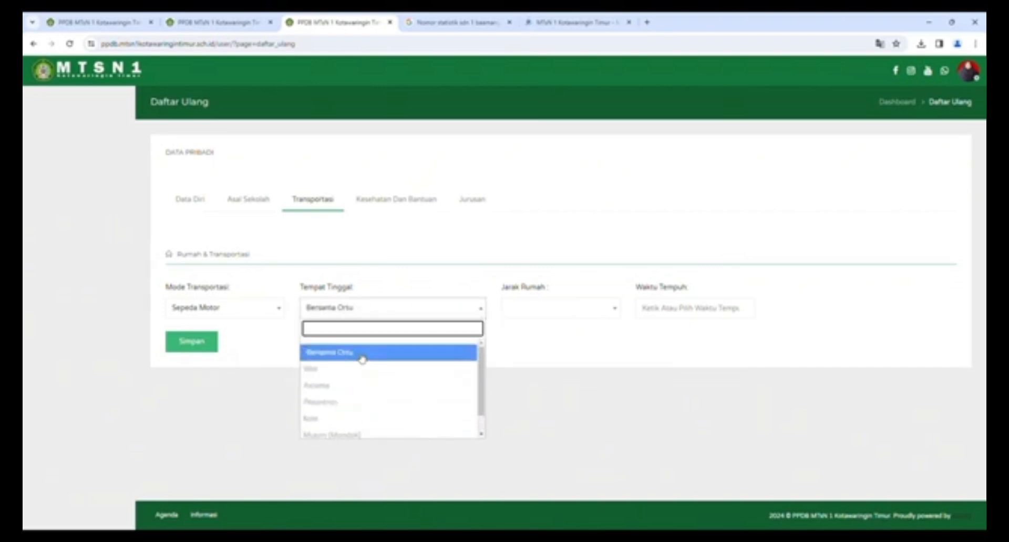
left_click(362, 360)
left_click(535, 314)
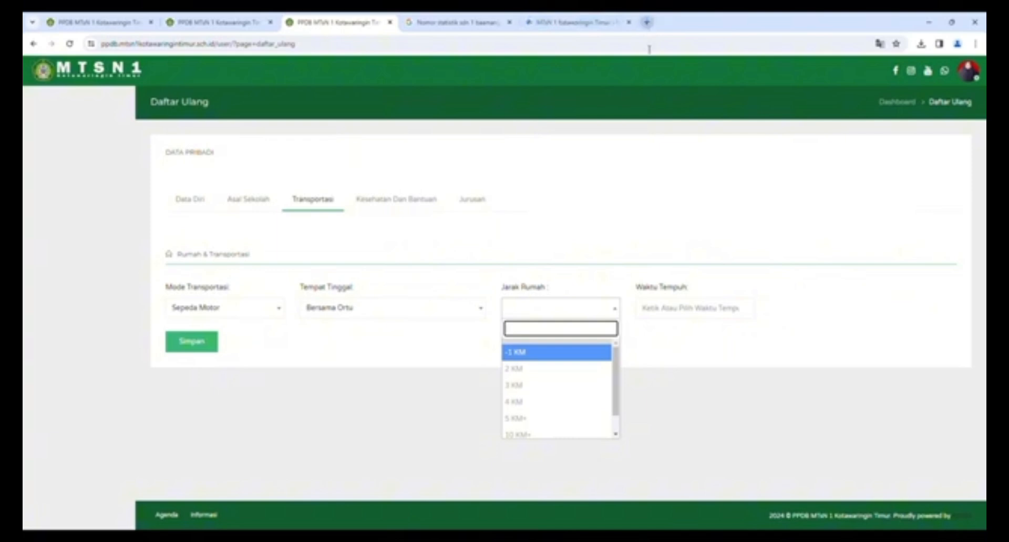
- Search Google for 'jln haji imran ke mtsn 1 kotawaringin timur' to get the 6 min, 2.5 km route
left_click(647, 22)
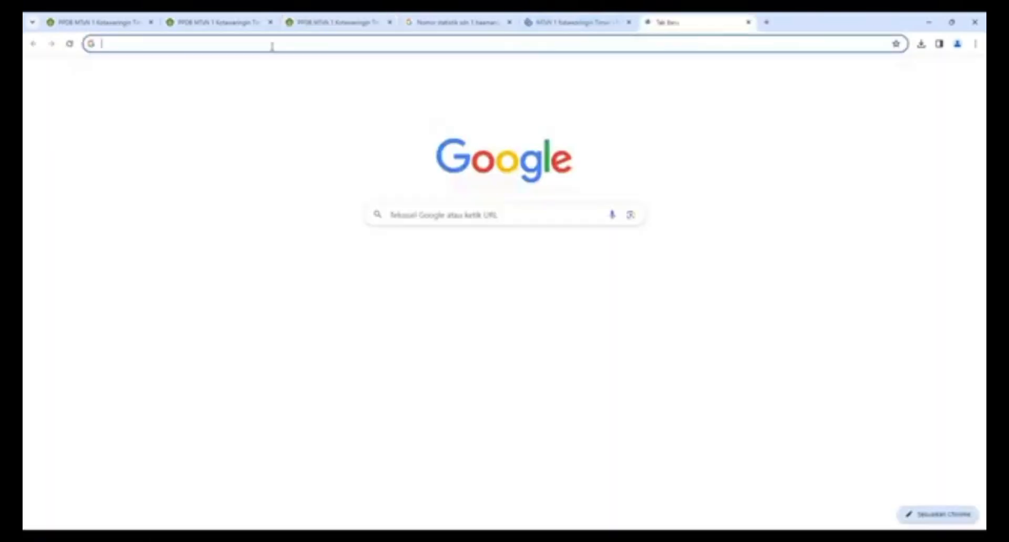
type("h")
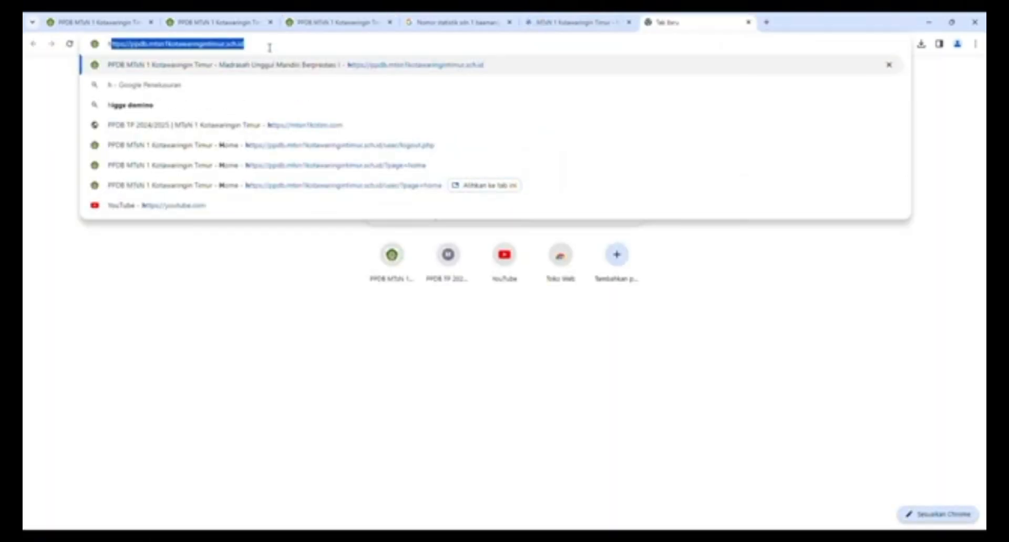
key("BackSpace")
type("a")
key("BackSpace")
key("BackSpace")
type("jlaan")
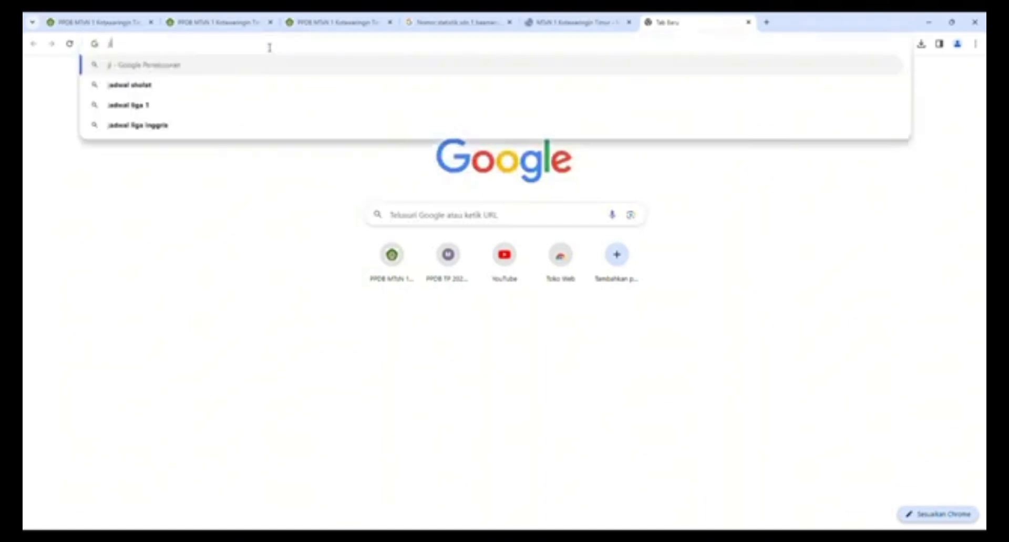
key("BackSpace")
key("BackSpace")
key("BackSpace")
type("n ha")
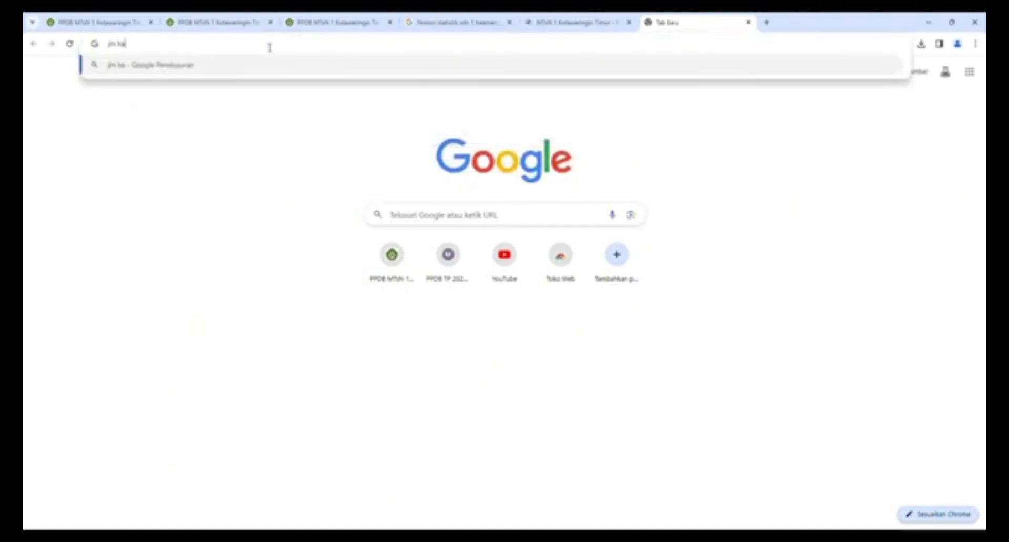
type("ji imran ke mtsn")
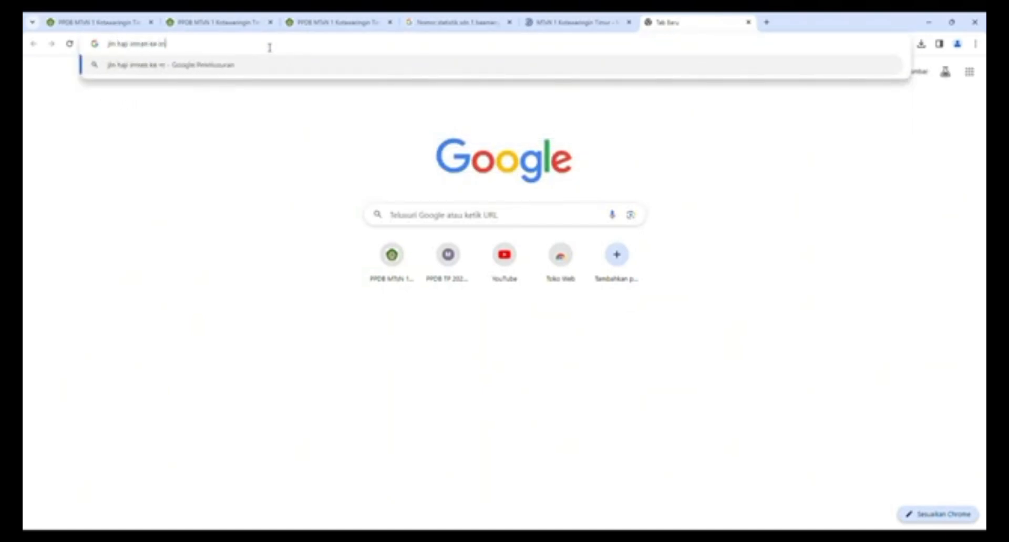
type("otawa")
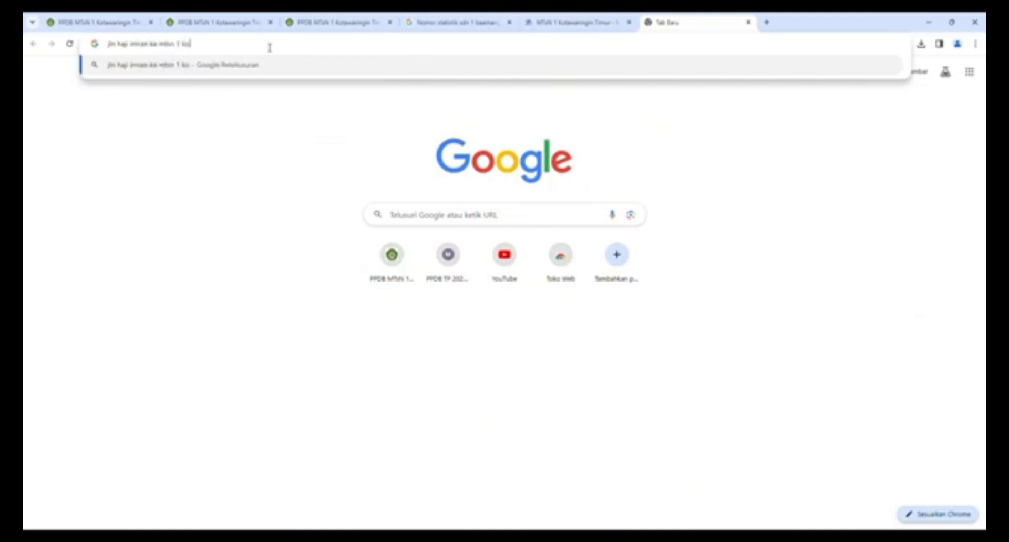
key("BackSpace")
key("BackSpace")
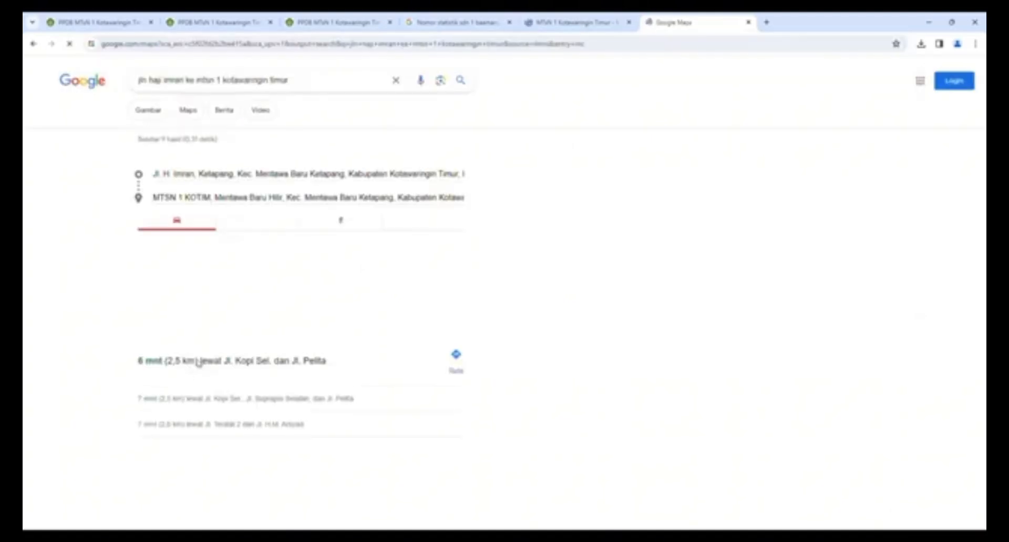
- Choose 3 KM home distance and 1-10 Menit travel time, save, and open Kesehatan Dan Bantuan
left_click(345, 24)
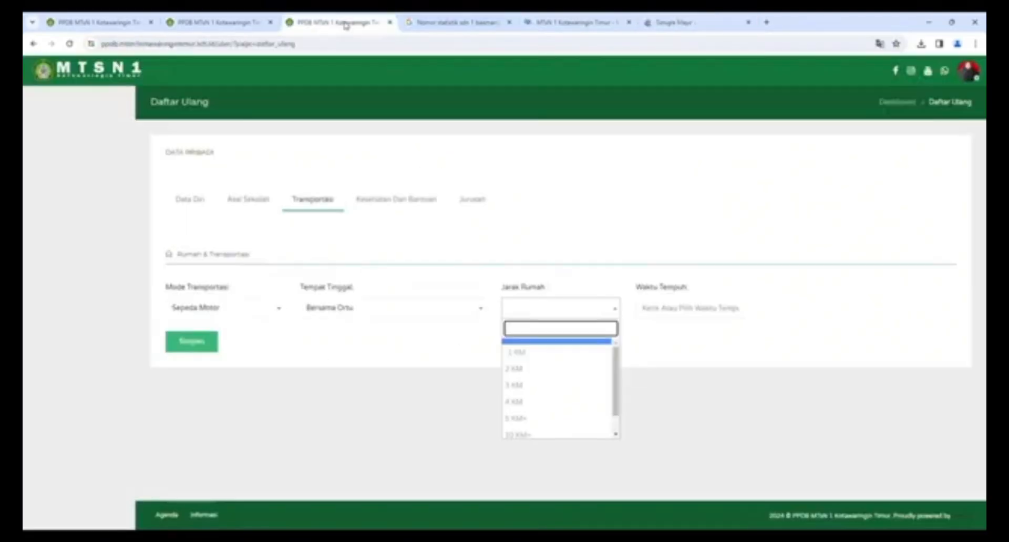
left_click(540, 387)
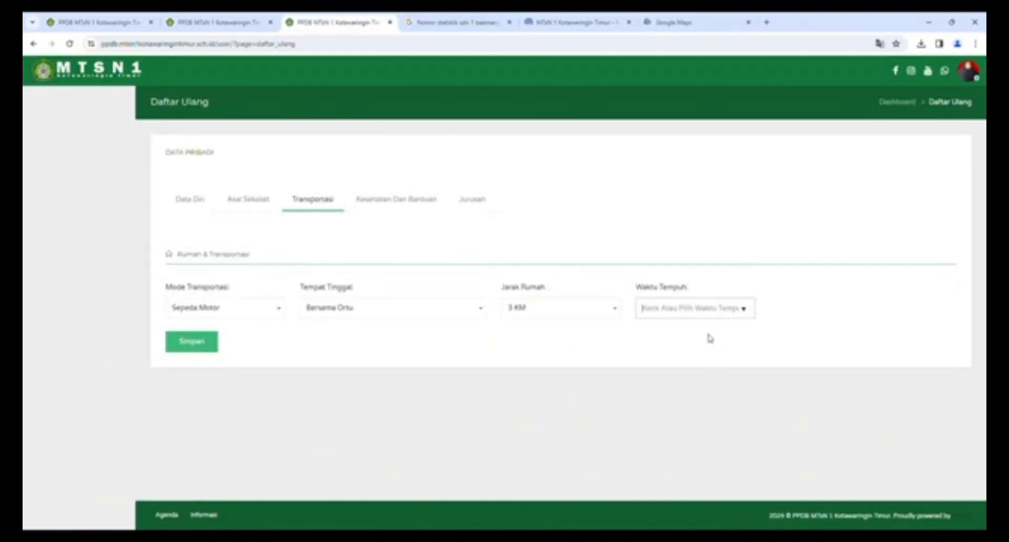
left_click(707, 336)
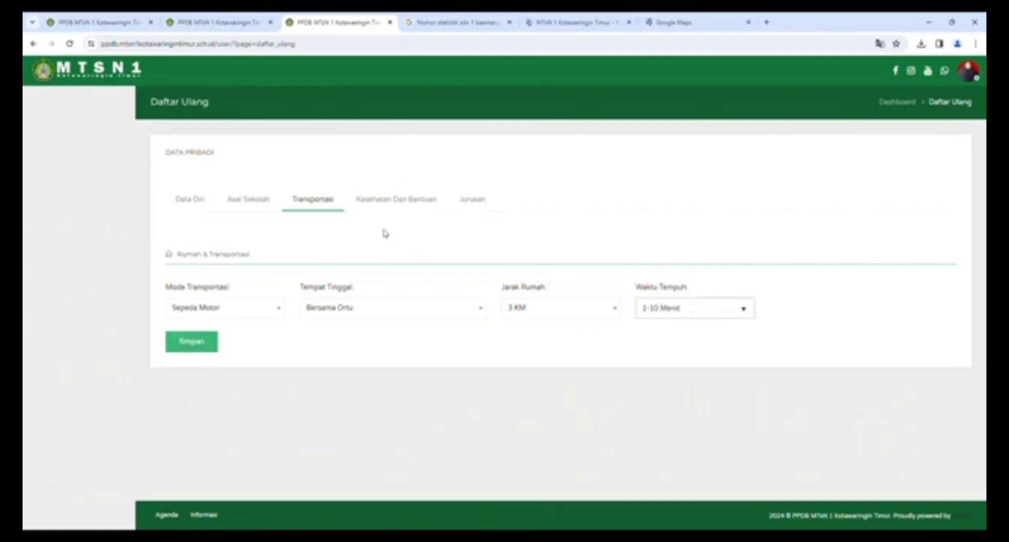
left_click(194, 342)
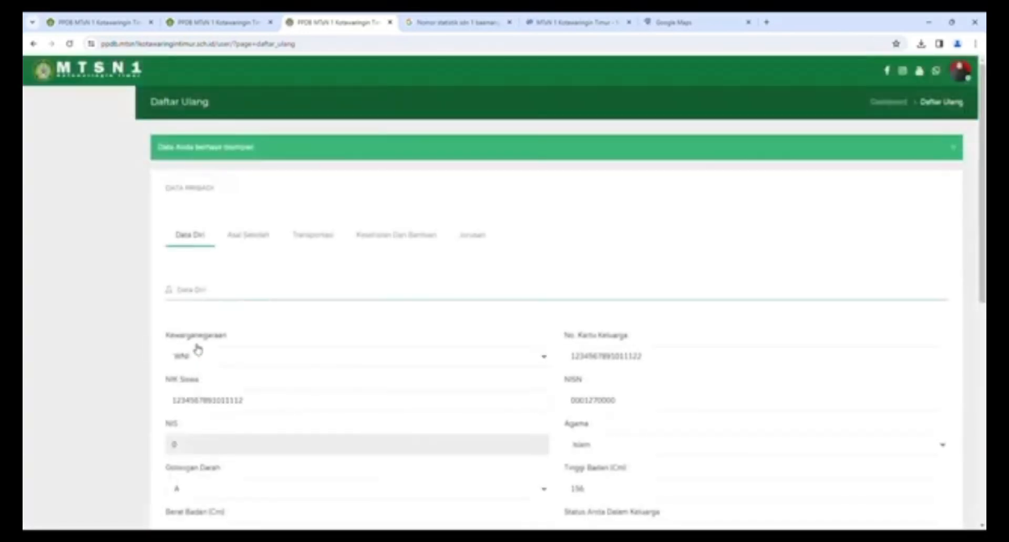
scroll(312, 277, "down", 2)
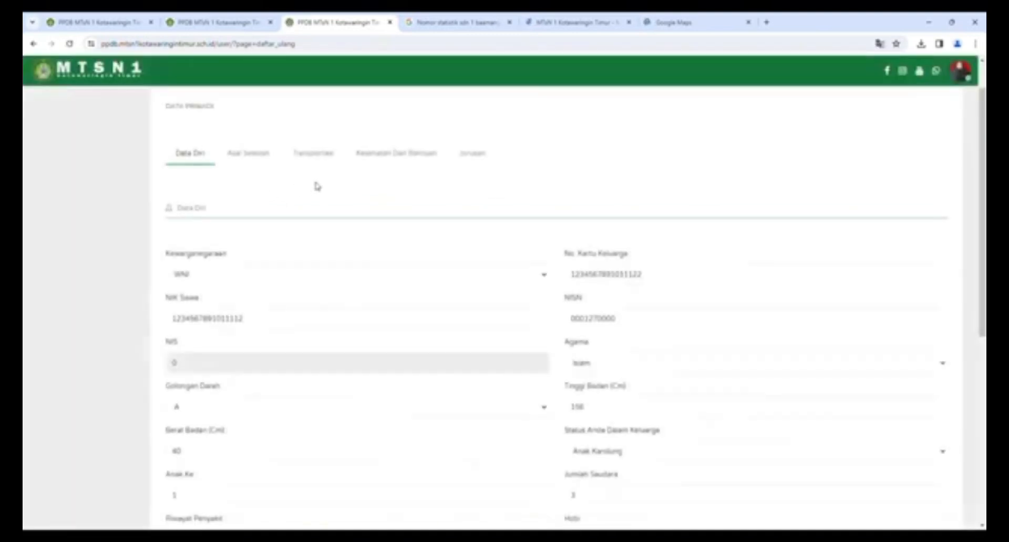
left_click(314, 154)
- Set Imunisasi to Covid, special needs and disability to Tidak Ada, keep No KKS at 0, and save
left_click(383, 203)
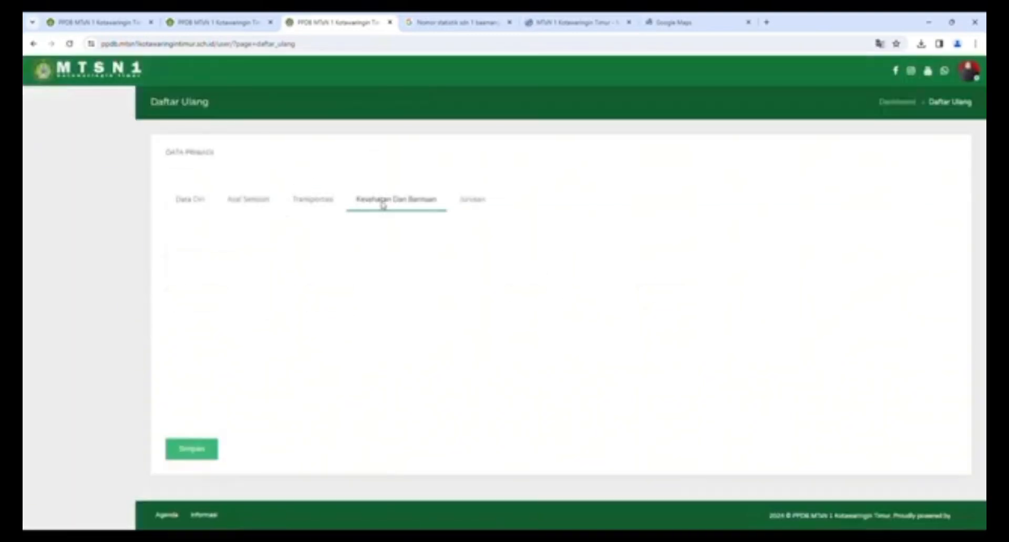
left_click(218, 310)
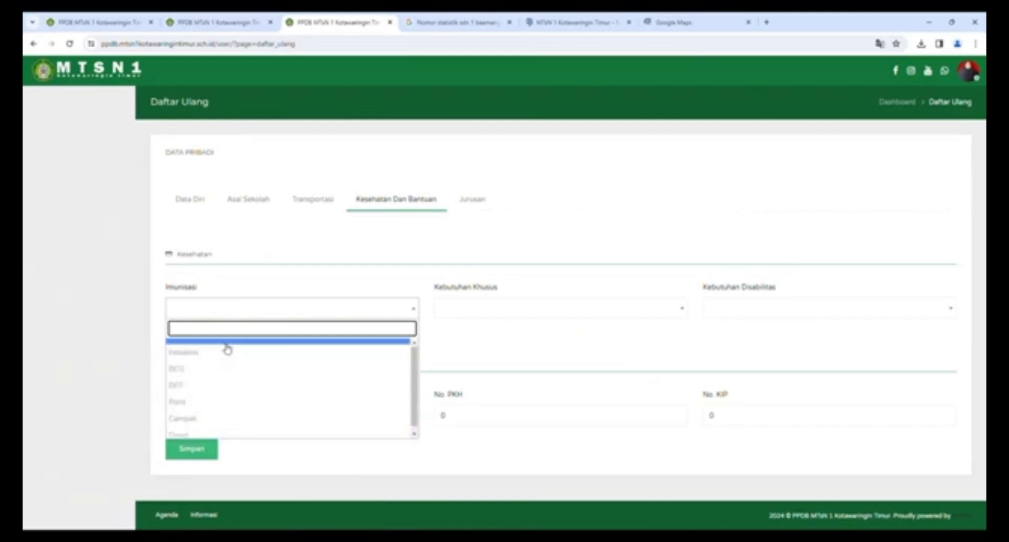
left_click(236, 431)
left_click(624, 309)
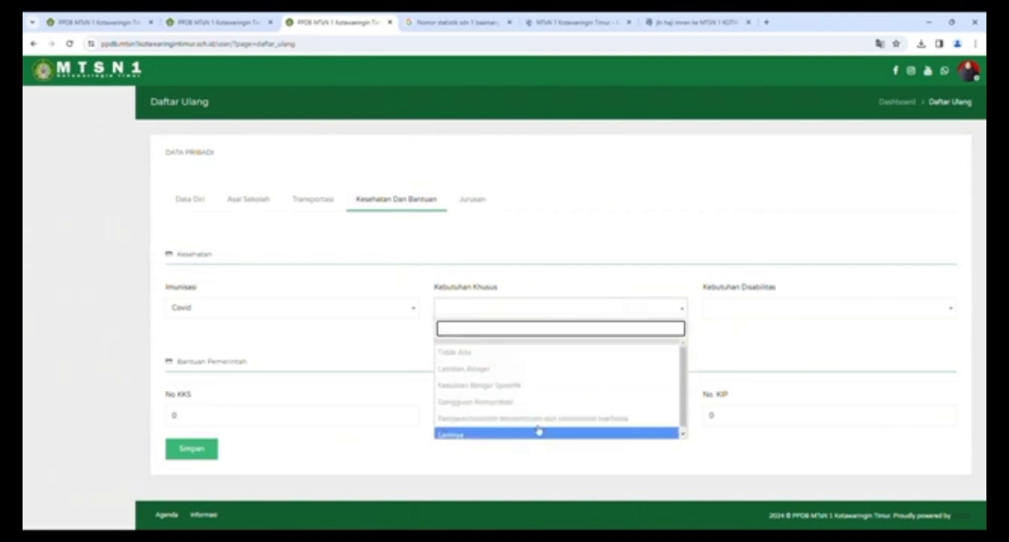
left_click(540, 352)
left_click(740, 310)
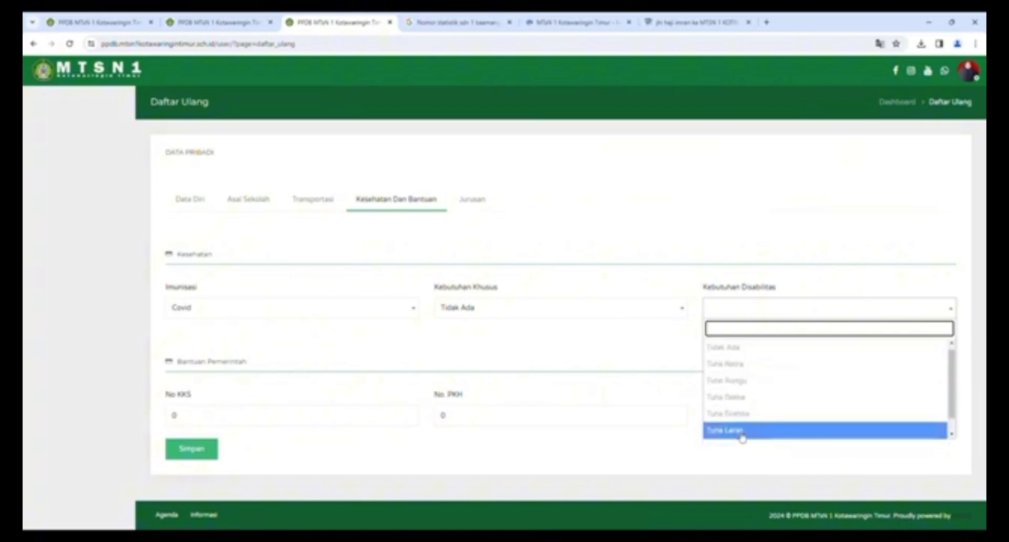
scroll(740, 439, "down", 1)
scroll(741, 368, "up", 1)
left_click(740, 351)
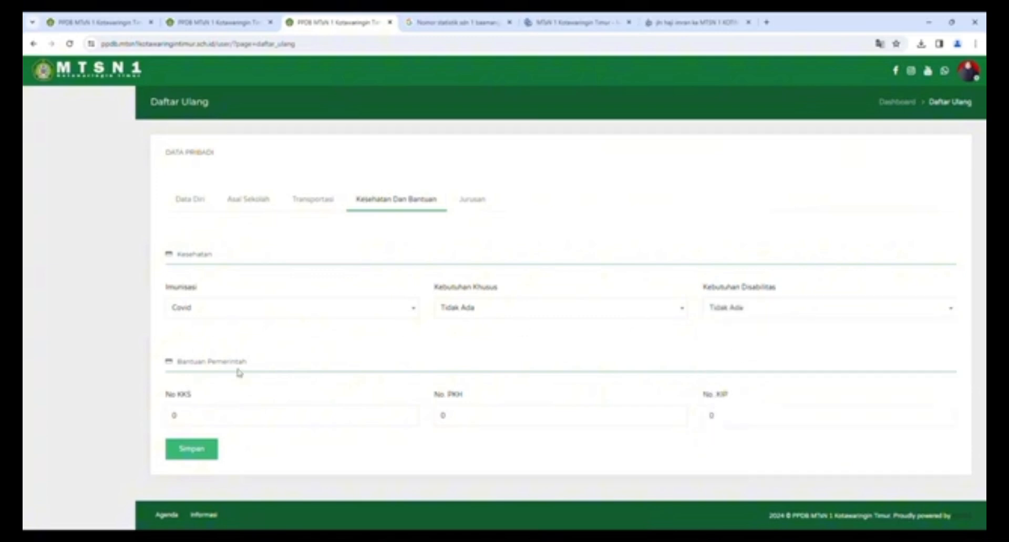
left_click(196, 421)
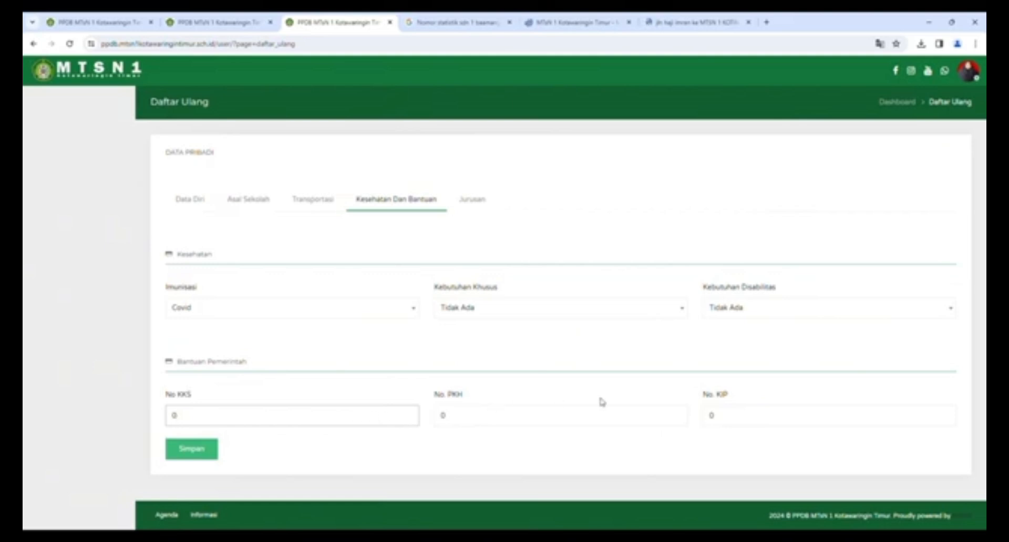
left_click(195, 454)
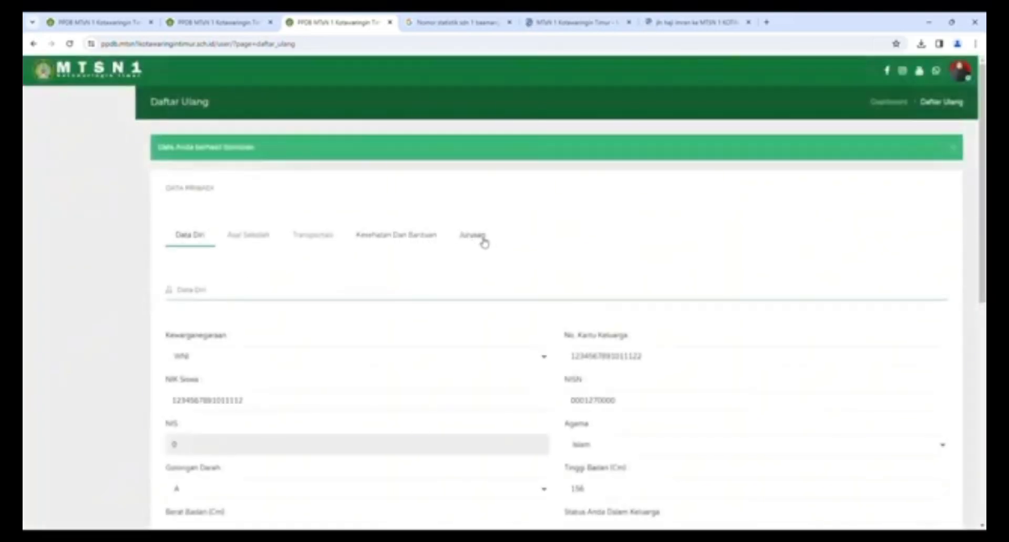
- Save the Jurusan section with the Reguler registration path
left_click(471, 239)
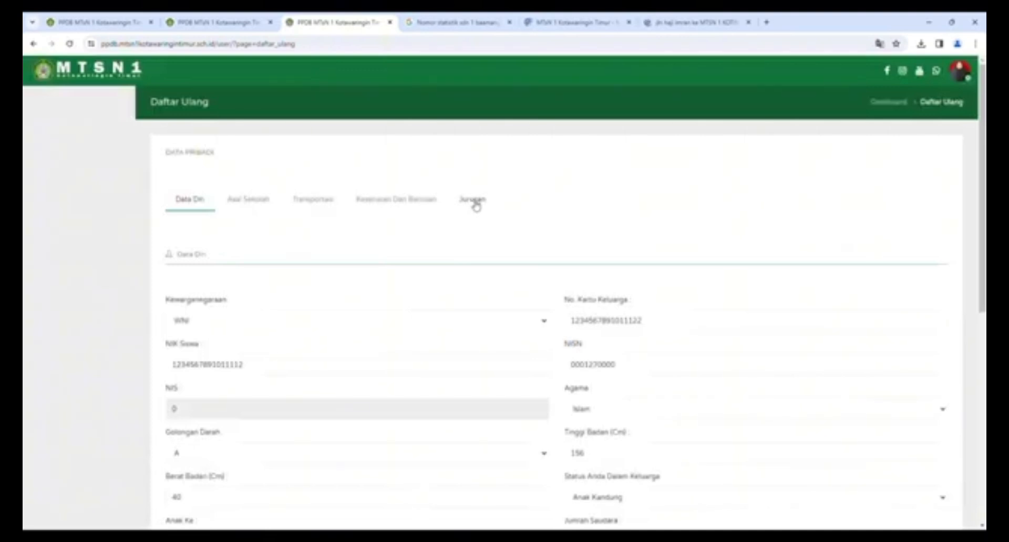
scroll(475, 206, "down", 7)
scroll(546, 321, "up", 6)
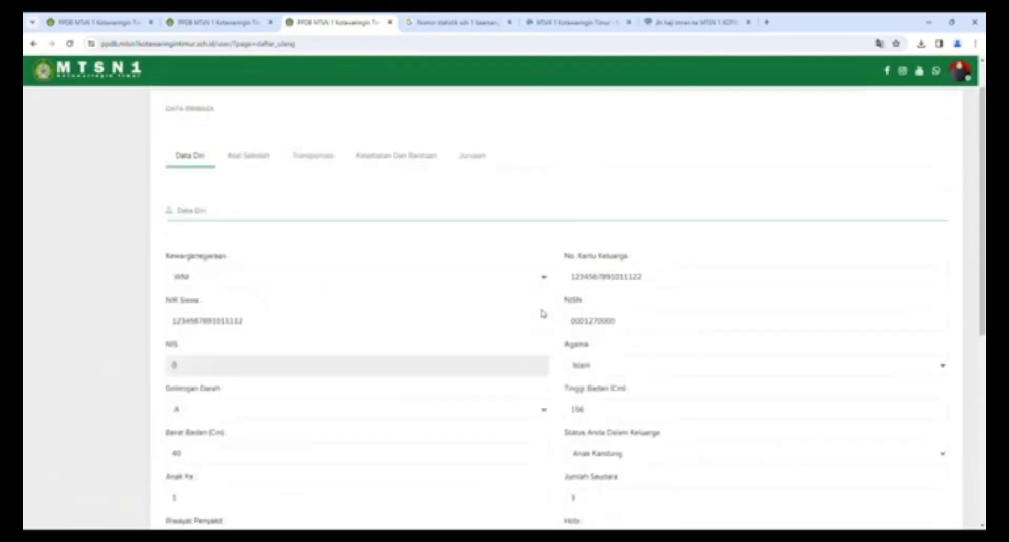
scroll(543, 314, "up", 1)
left_click(469, 203)
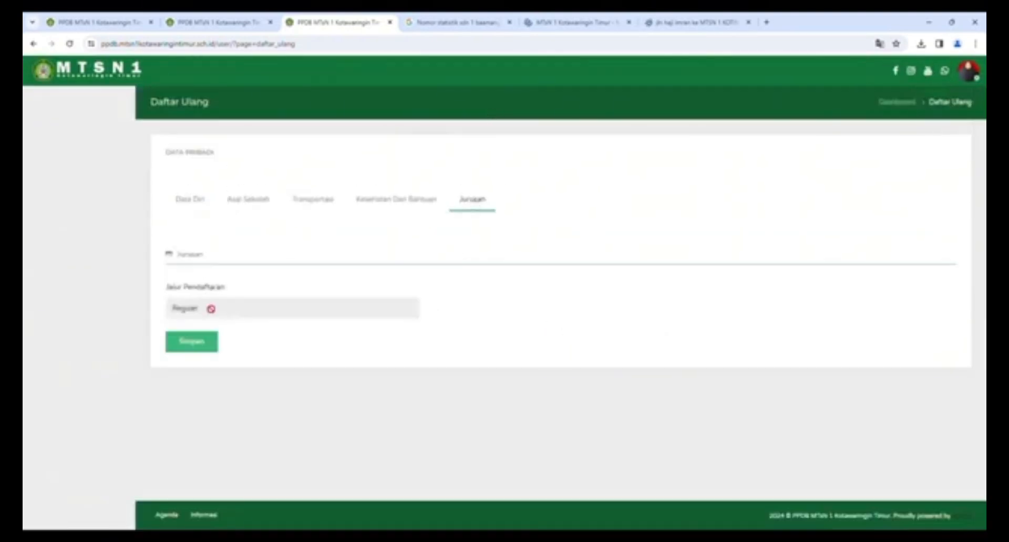
left_click(198, 345)
left_click(191, 347)
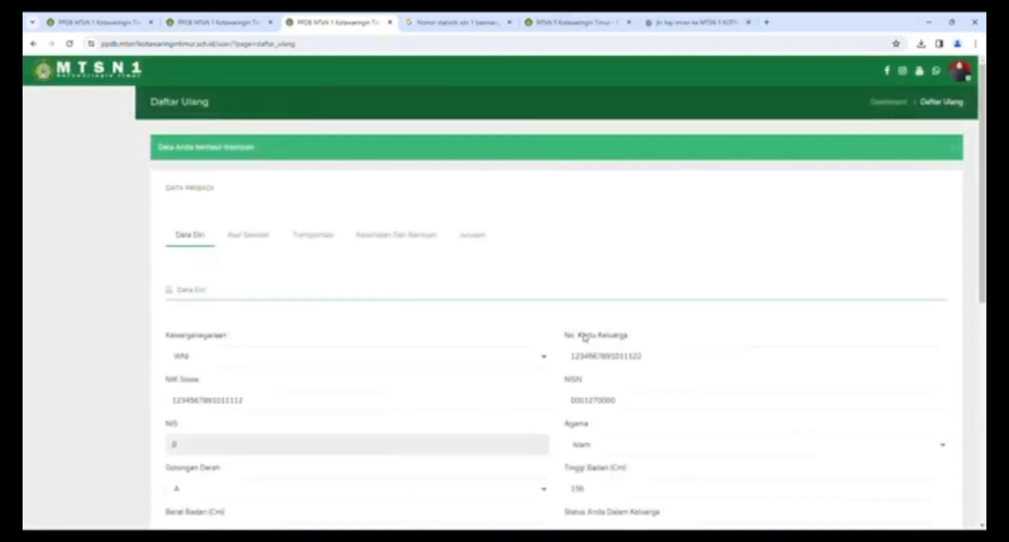
- Review the Data Diri form and go back to the Dashboard Siswa
scroll(592, 351, "down", 2)
scroll(665, 383, "down", 7)
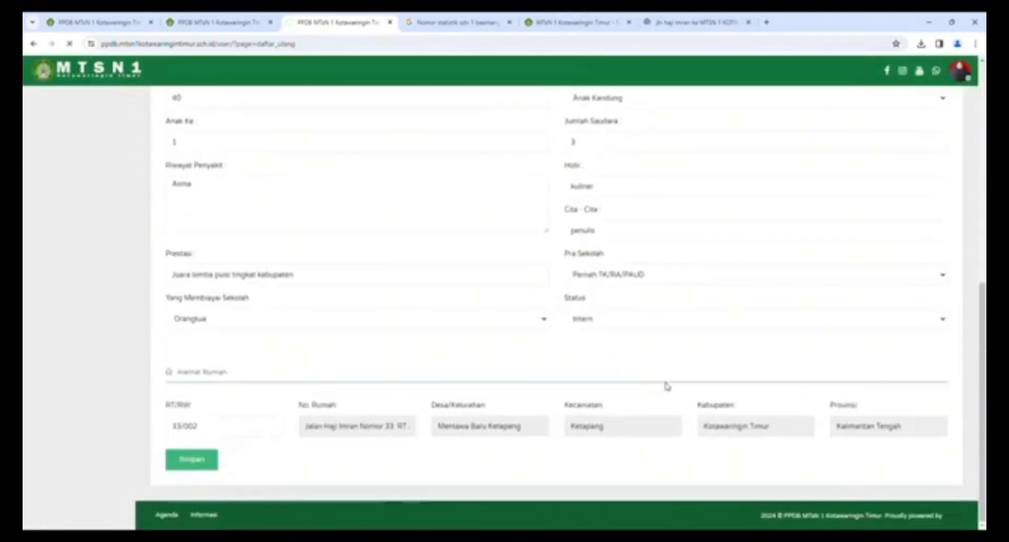
scroll(665, 383, "up", 3)
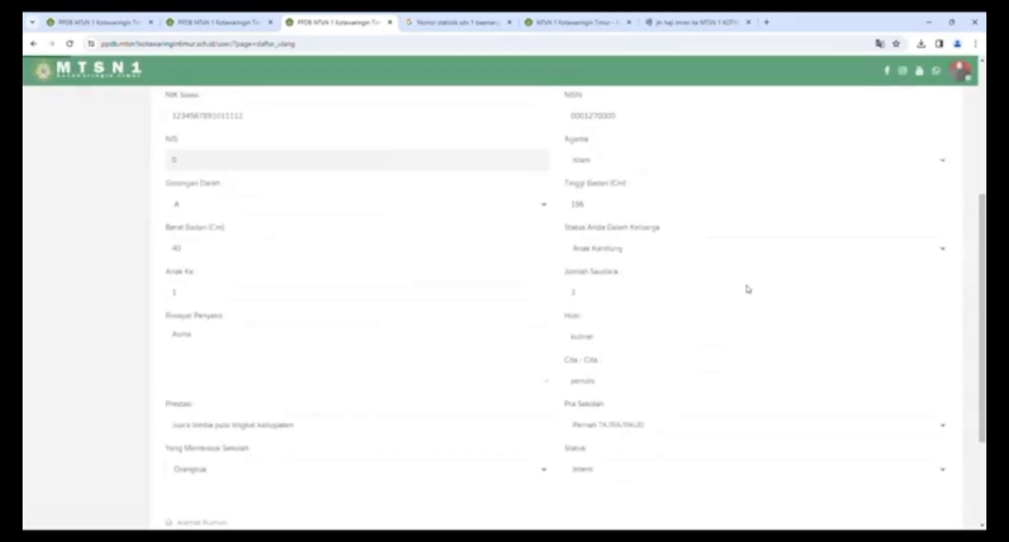
scroll(748, 289, "up", 5)
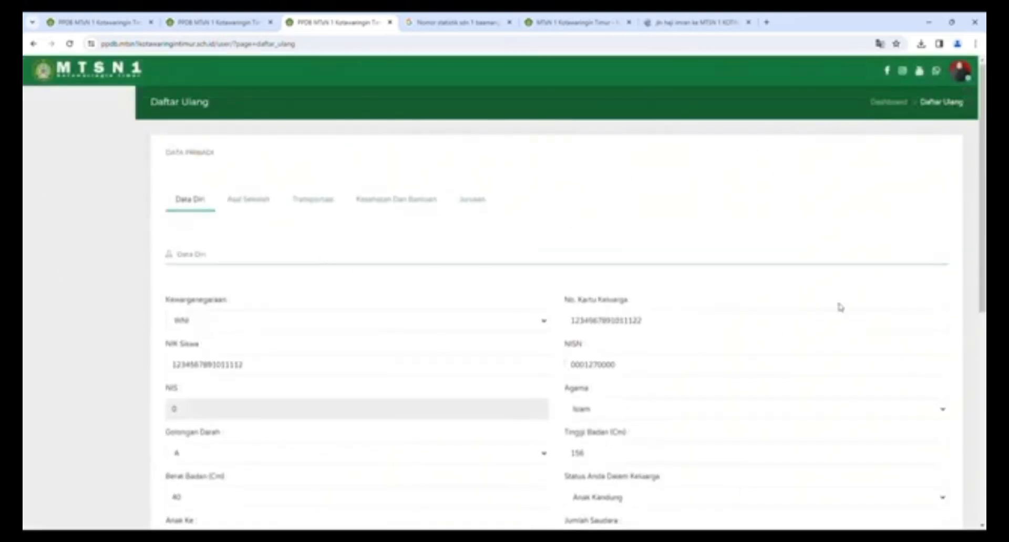
scroll(480, 449, "down", 9)
scroll(196, 139, "up", 9)
left_click(893, 101)
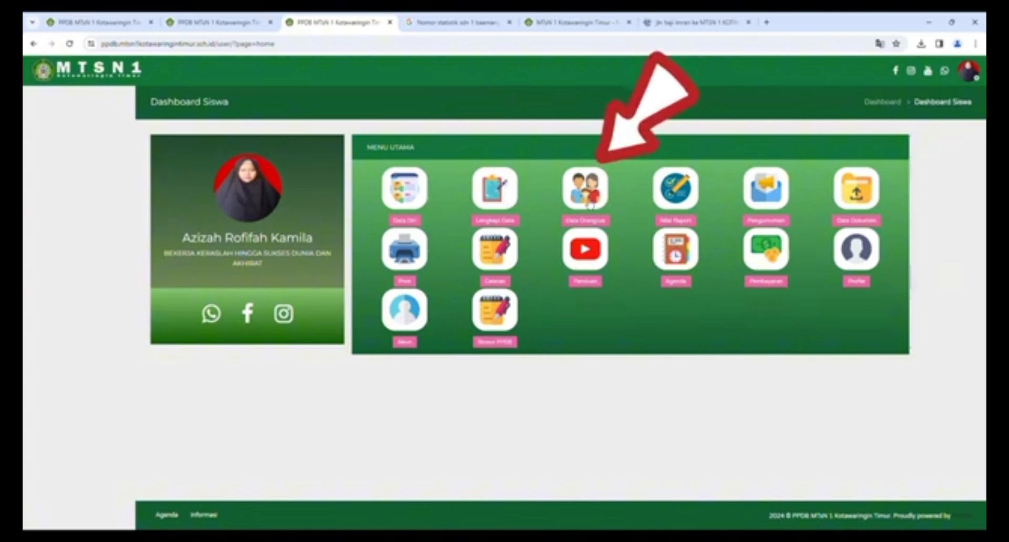
- Open the parent data form and enter the father's NIK and birthplace
left_click(588, 204)
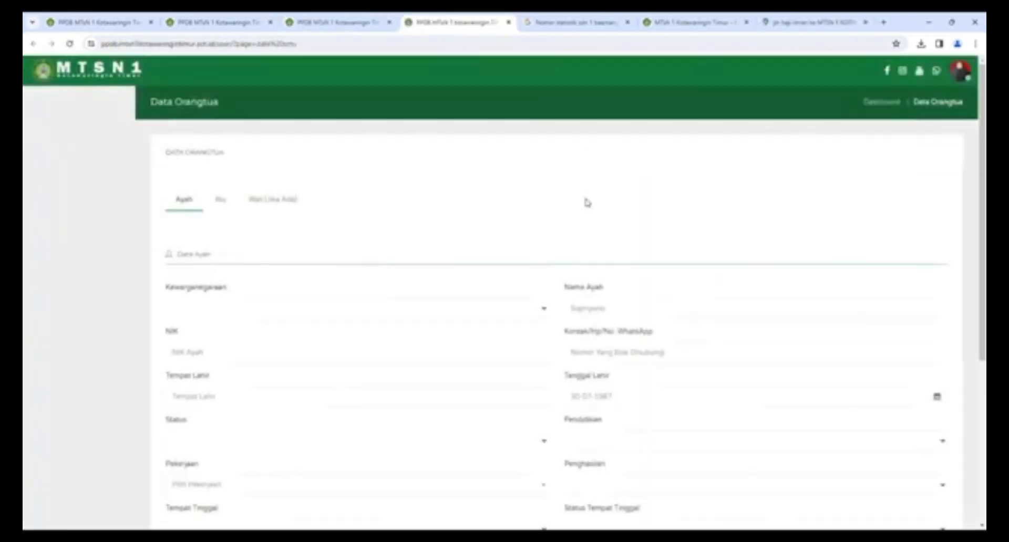
scroll(316, 190, "down", 2)
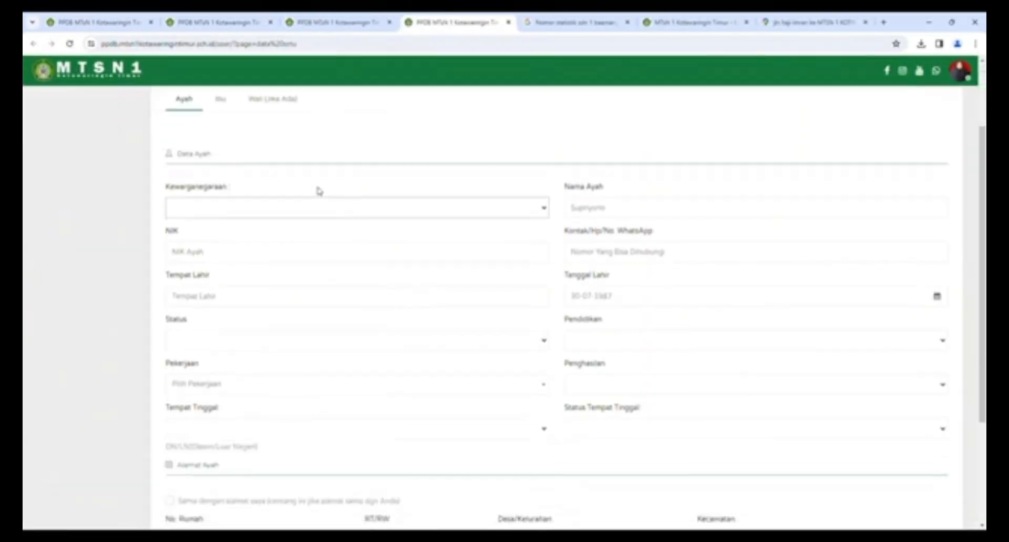
scroll(192, 156, "up", 2)
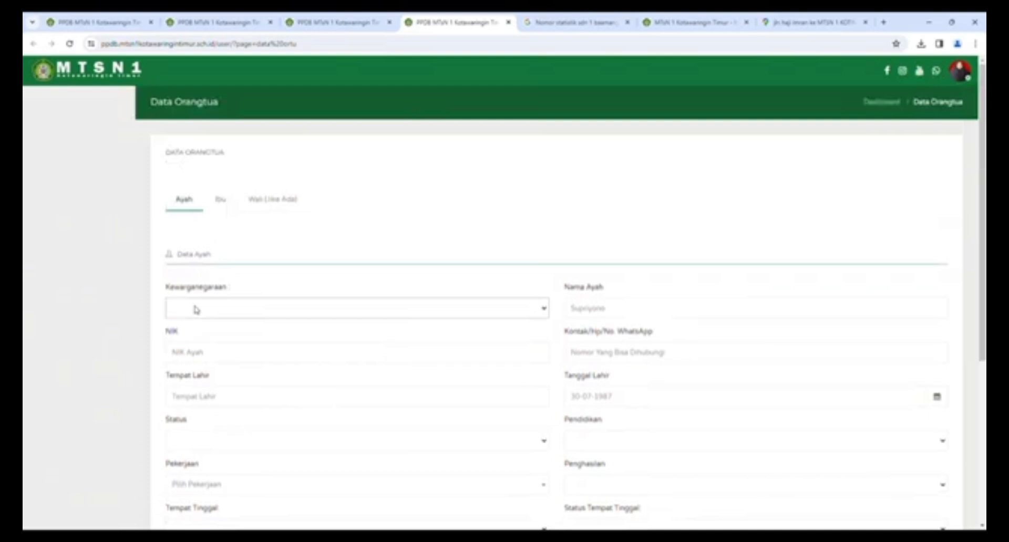
scroll(196, 314, "down", 1)
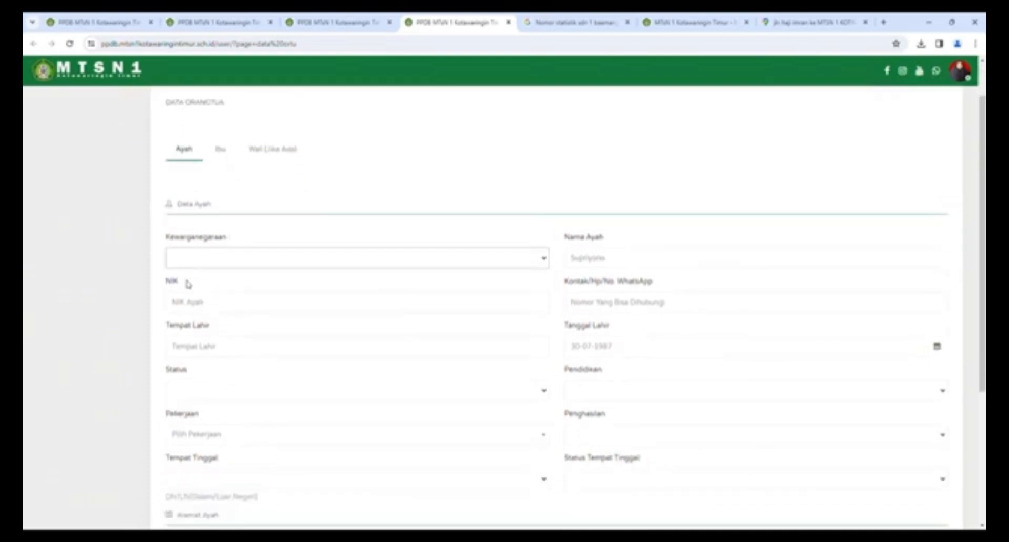
left_click(195, 311)
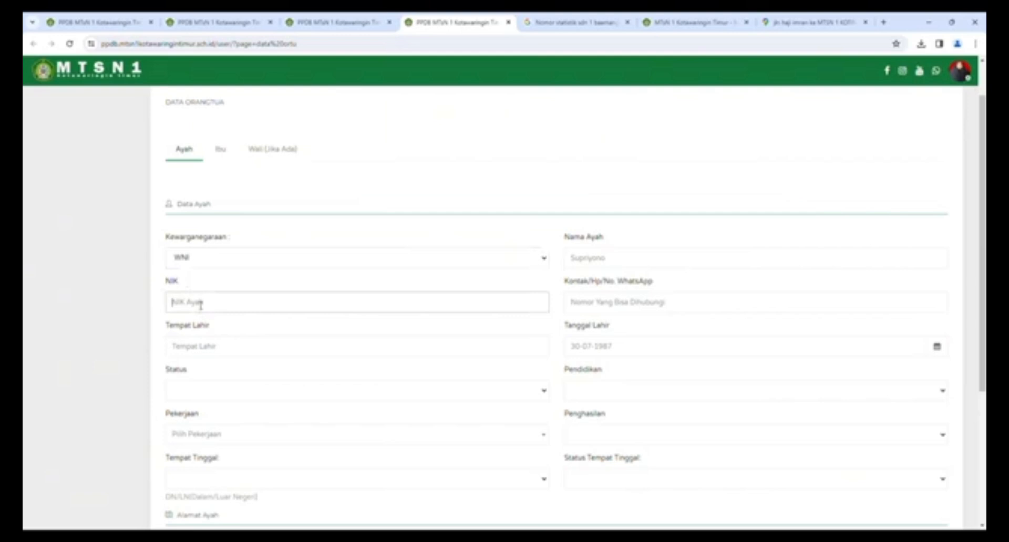
type("67890")
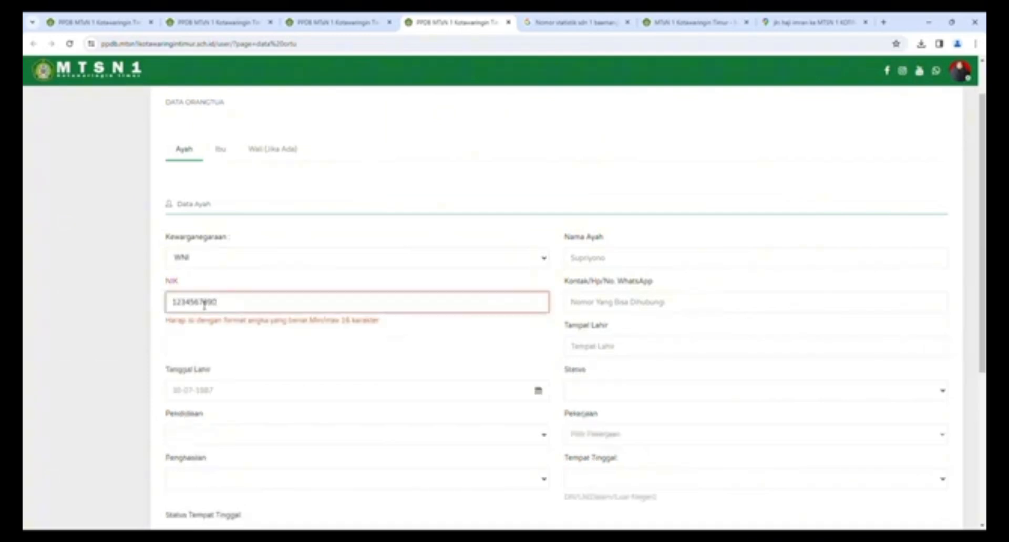
type("000000")
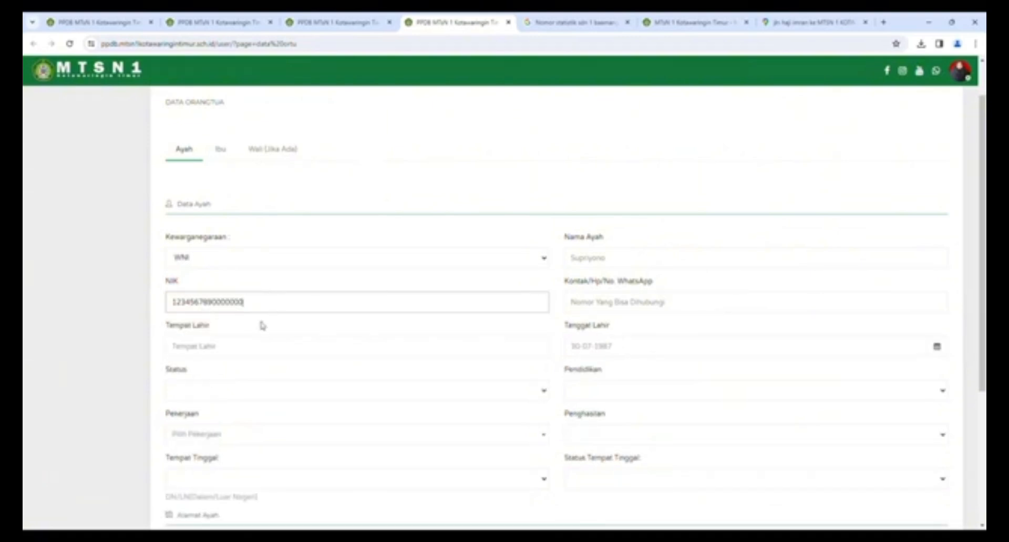
left_click(226, 353)
type("Sampit")
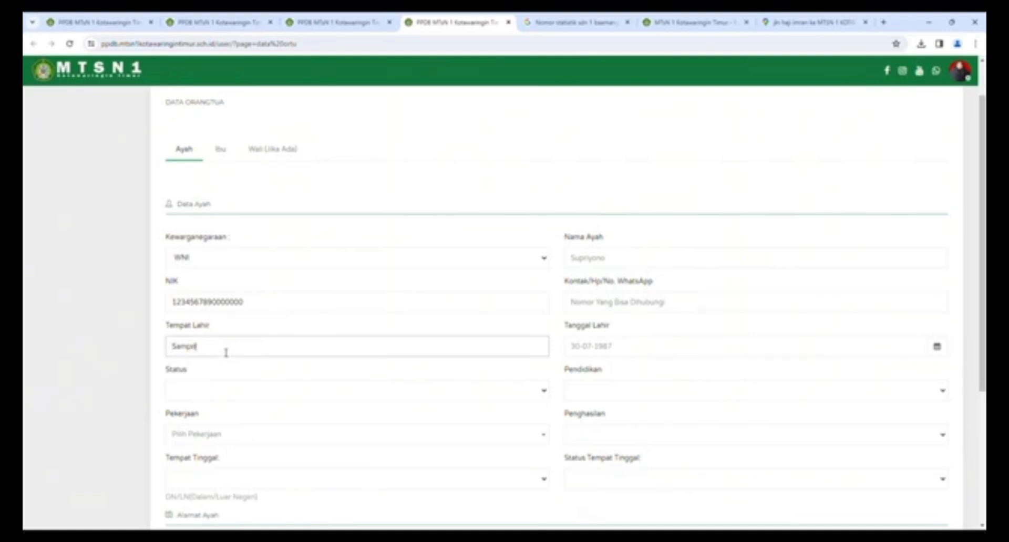
- Set the father's status to Masih Ada, occupation Guru, and residence DN
scroll(206, 372, "down", 2)
left_click(200, 292)
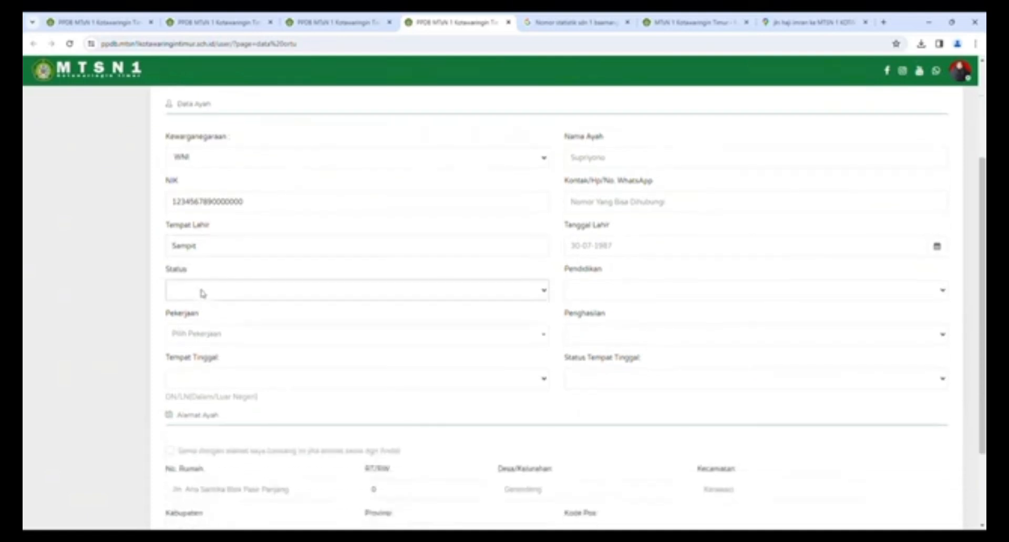
left_click(193, 315)
left_click(205, 334)
scroll(217, 420, "down", 5)
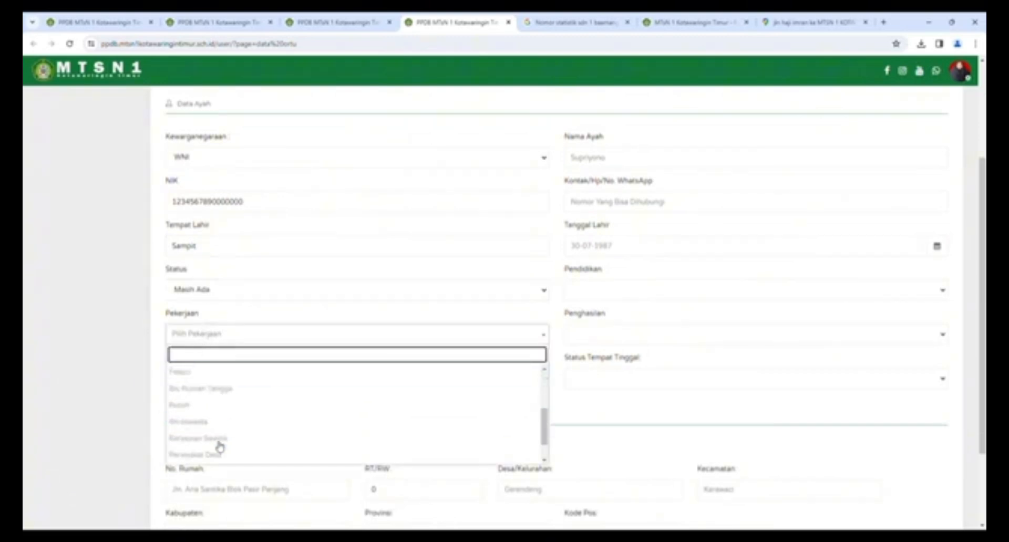
scroll(220, 446, "up", 5)
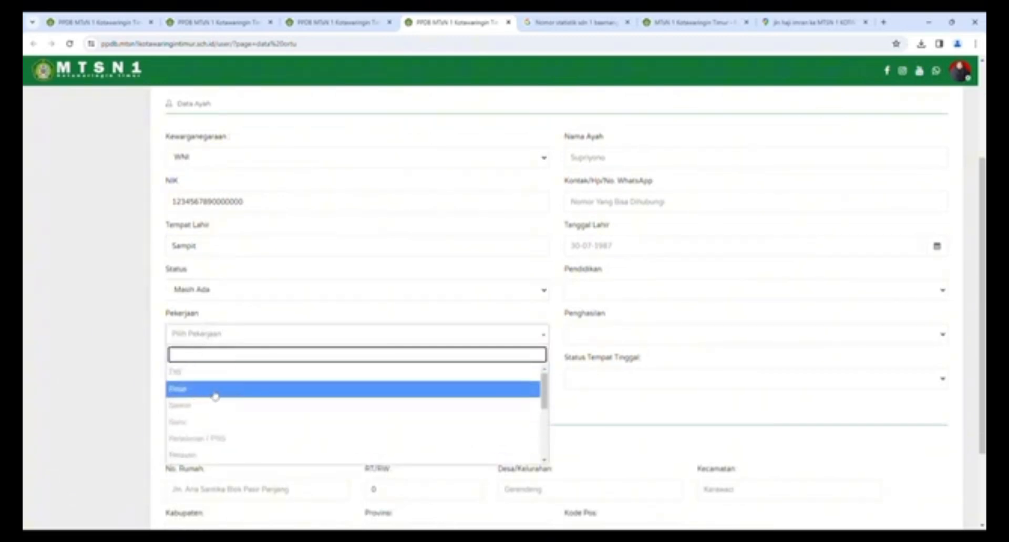
left_click(215, 421)
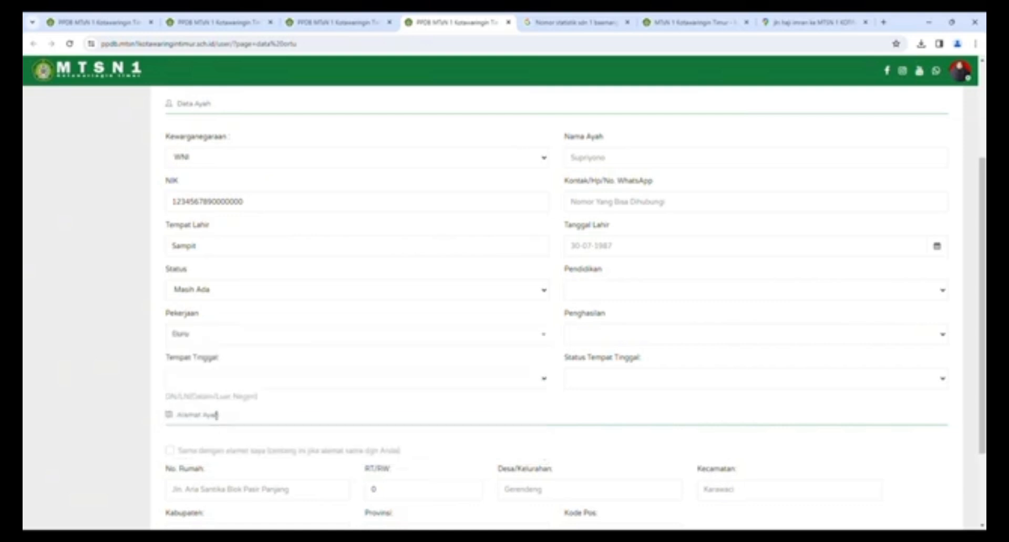
scroll(215, 415, "down", 1)
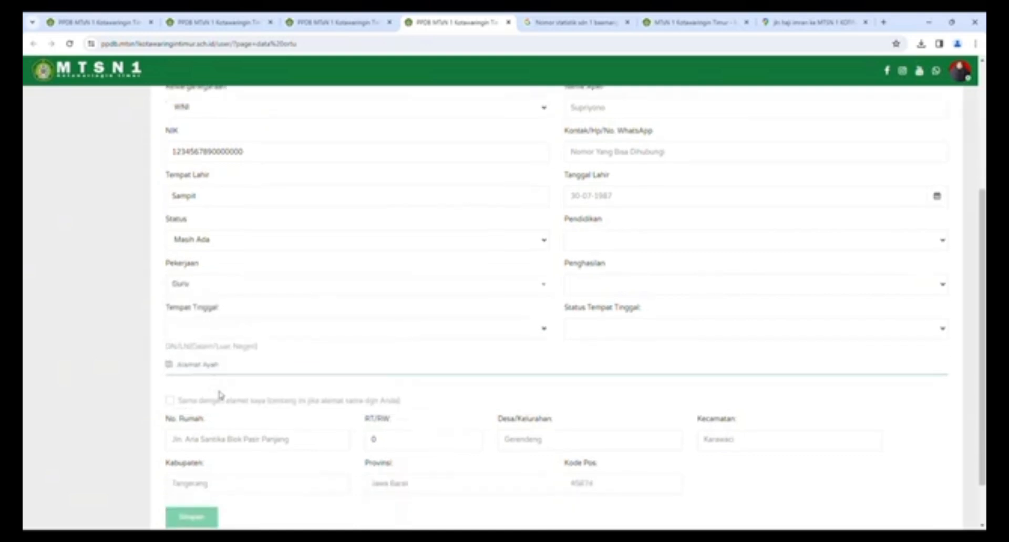
left_click(206, 351)
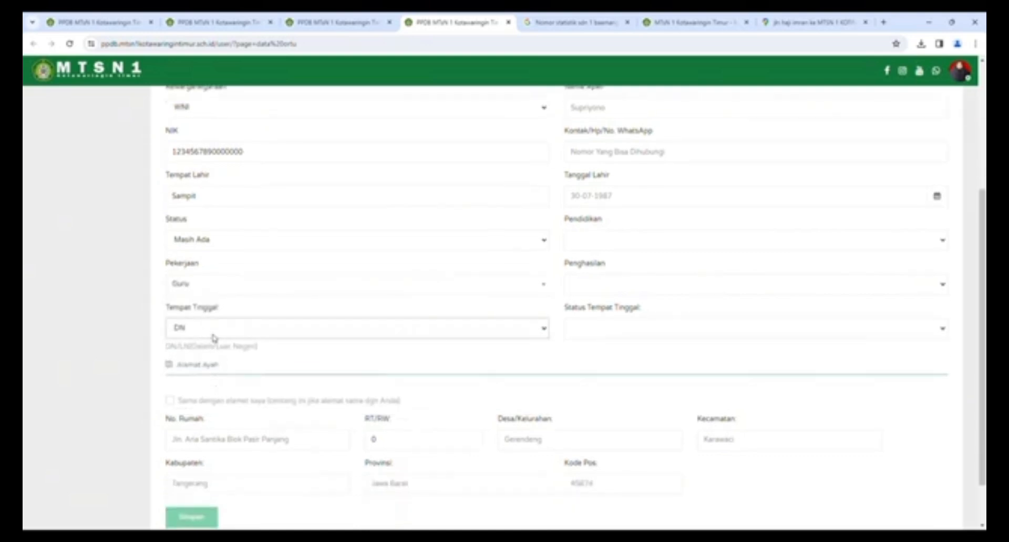
scroll(593, 263, "up", 4)
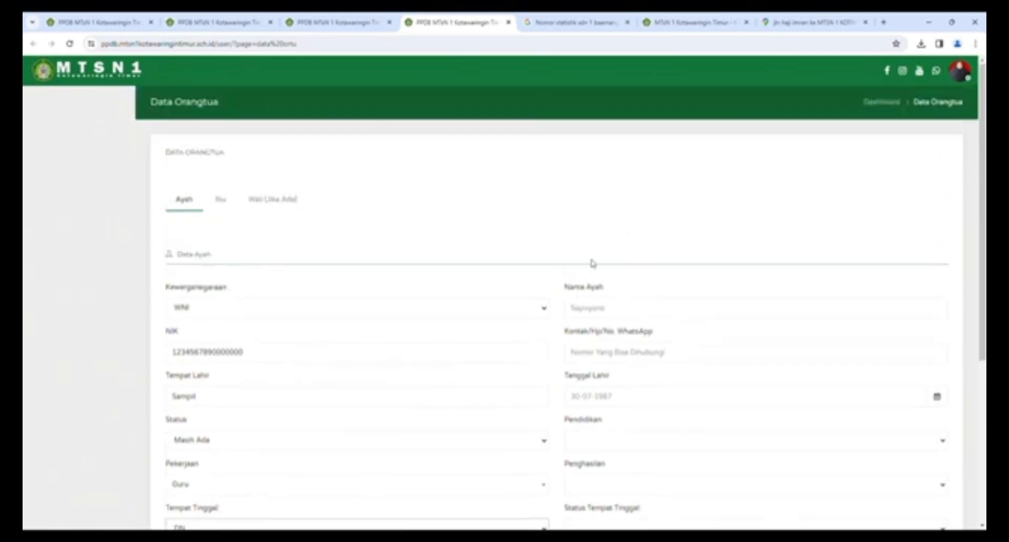
left_click(590, 310)
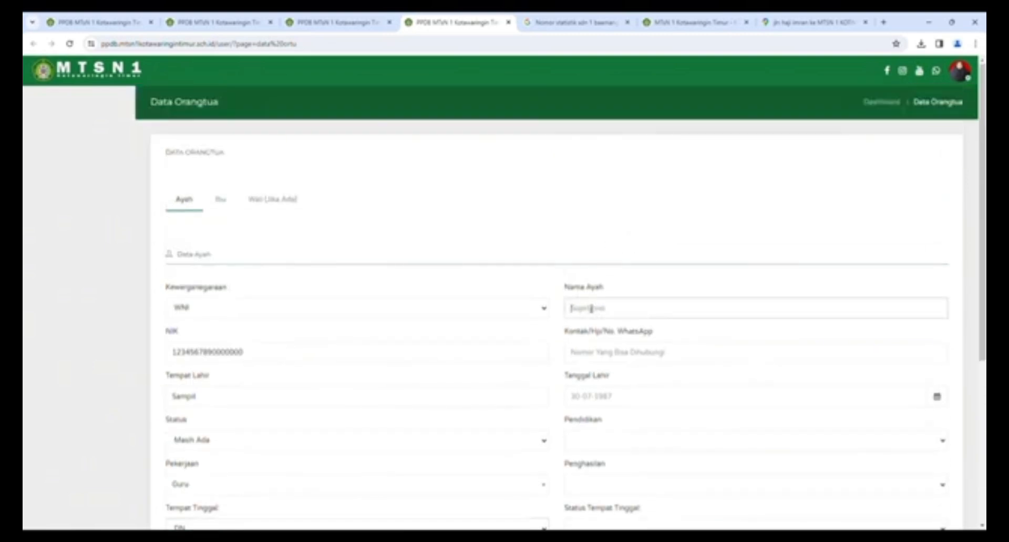
left_click(600, 359)
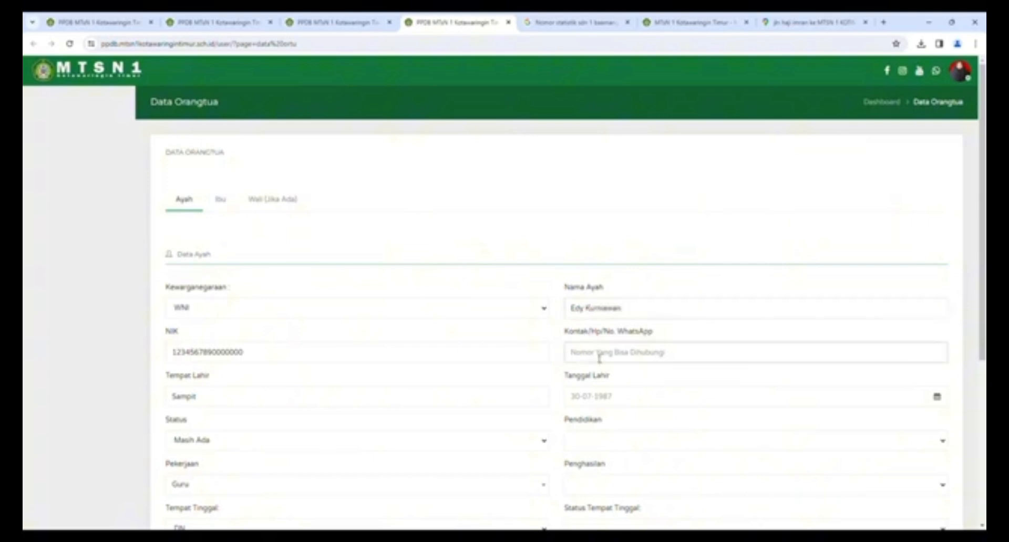
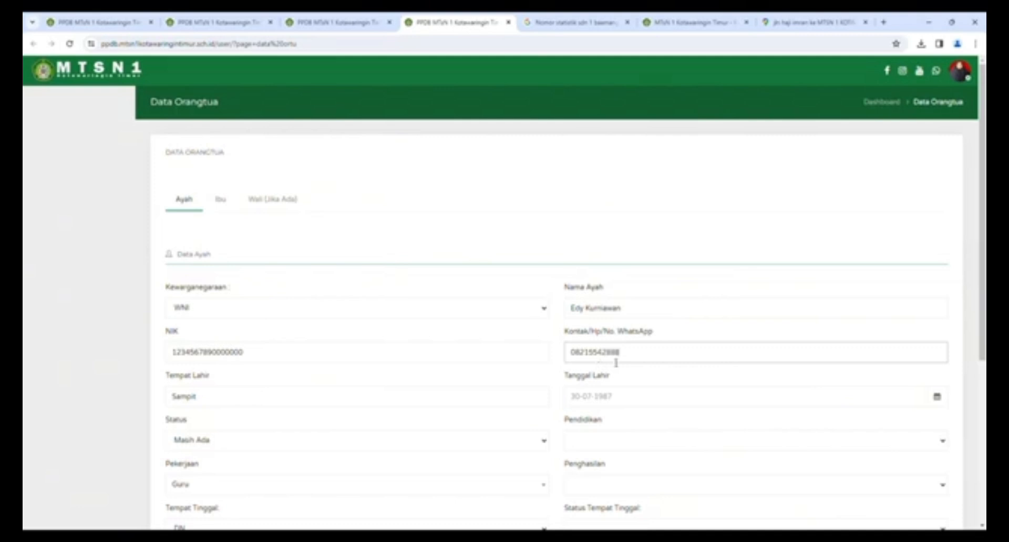
scroll(591, 356, "down", 1)
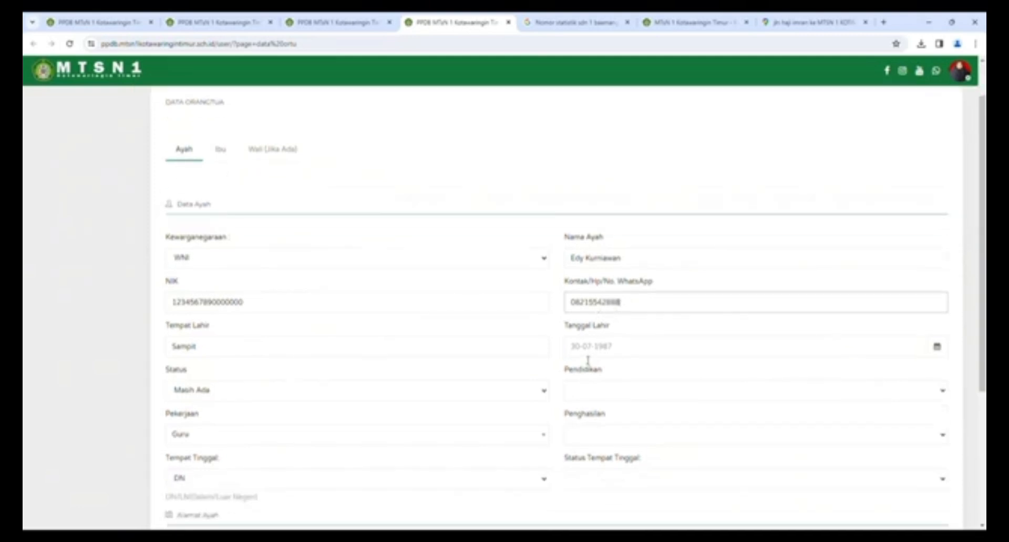
left_click(589, 355)
left_click(937, 347)
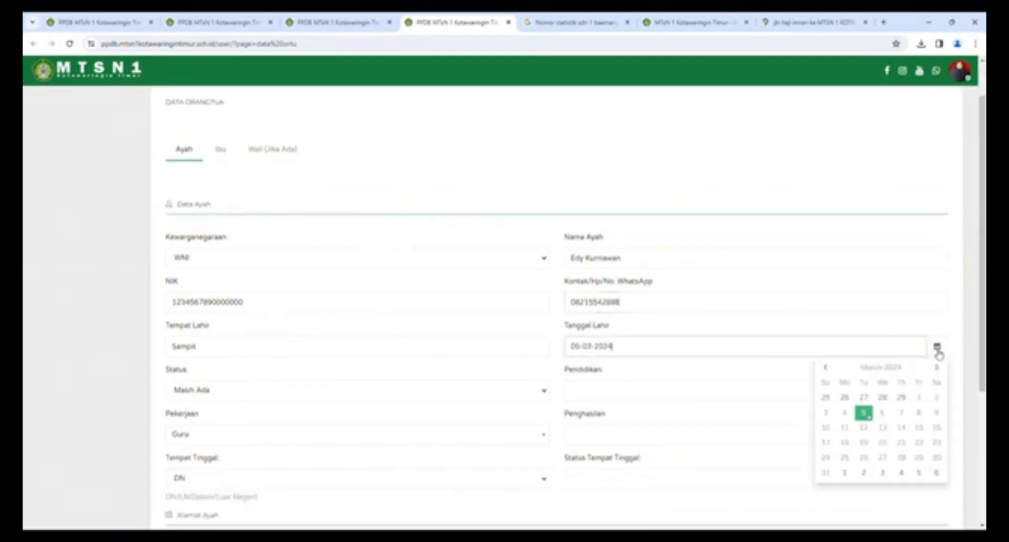
left_click(885, 368)
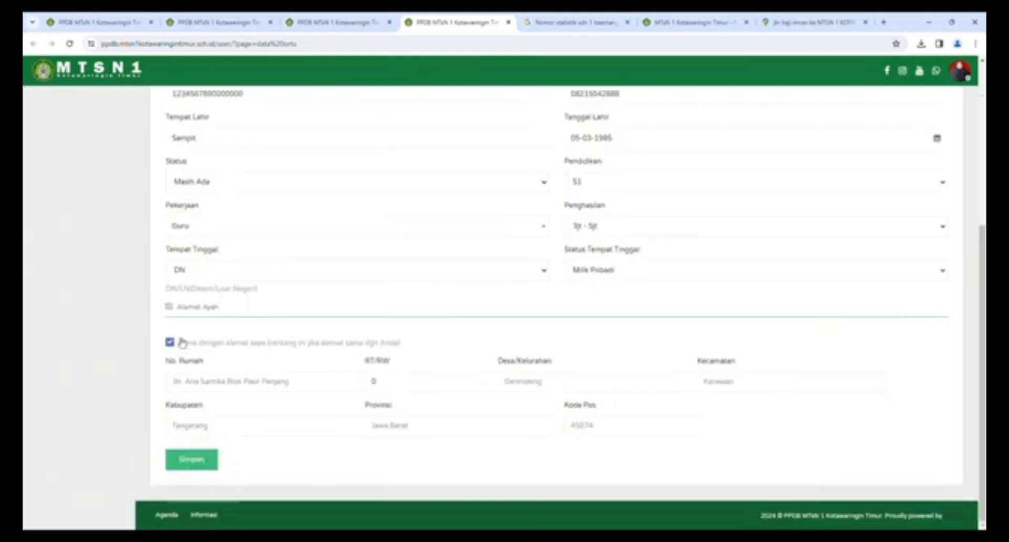
- Save the father's details and look over the saved form
left_click(190, 461)
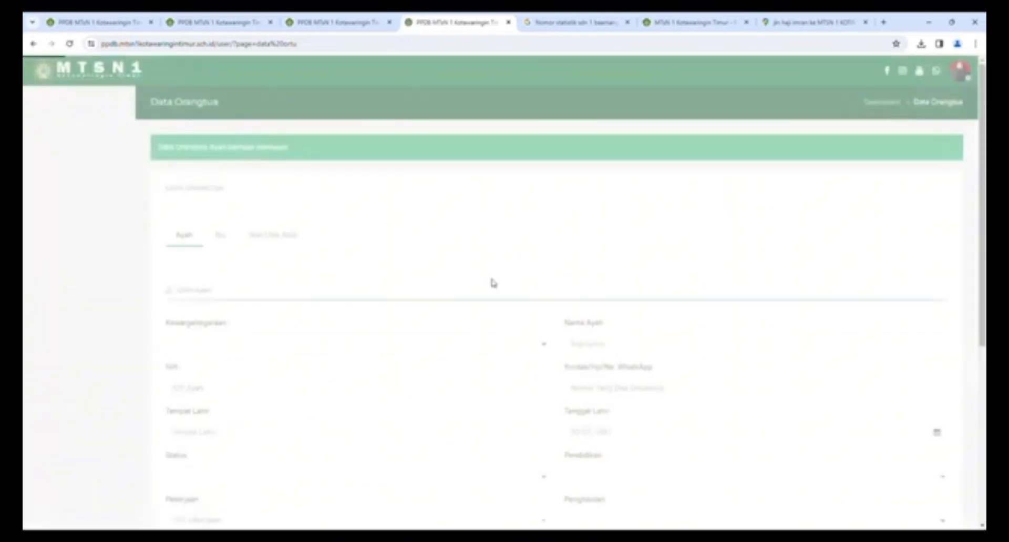
scroll(490, 281, "down", 10)
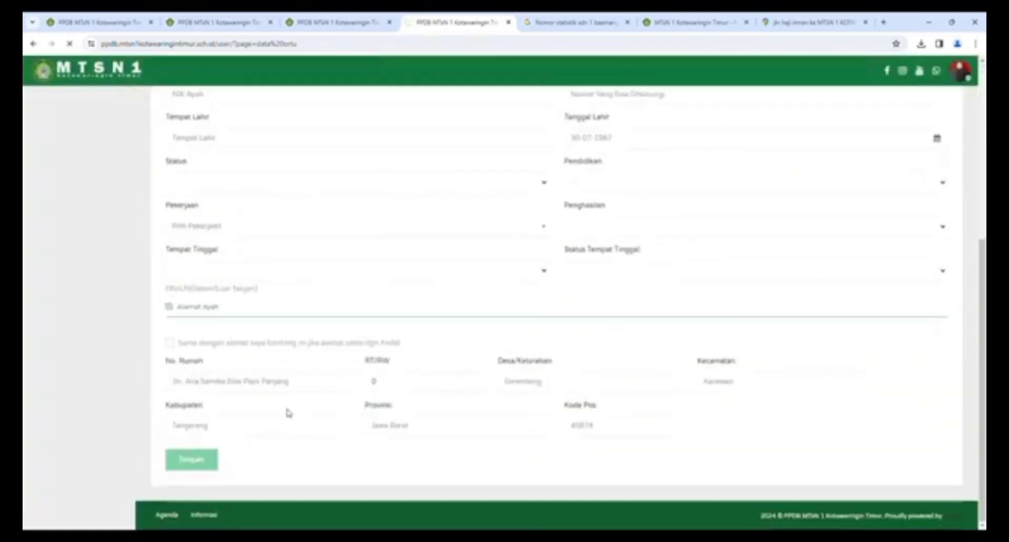
scroll(531, 332, "up", 4)
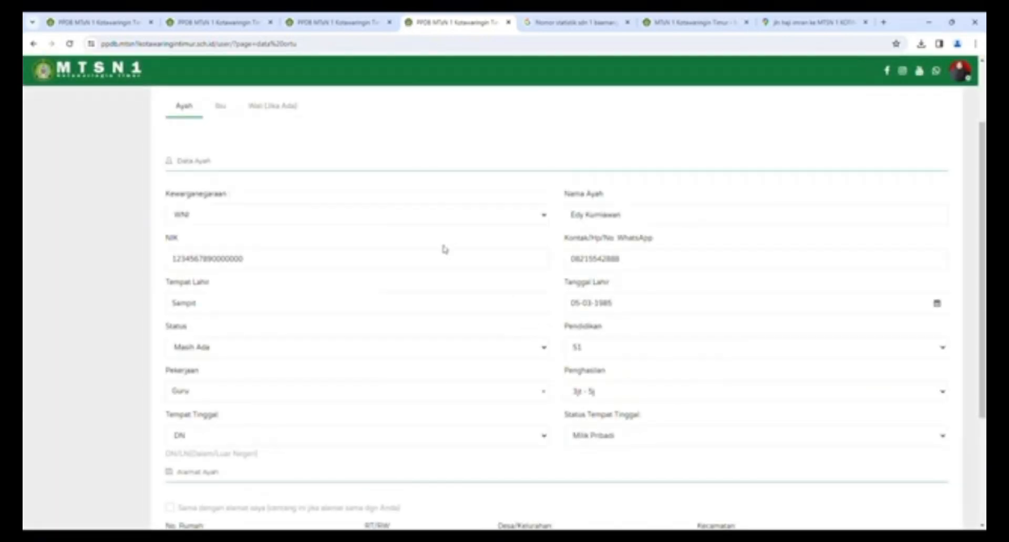
scroll(690, 277, "down", 1)
scroll(315, 347, "down", 2)
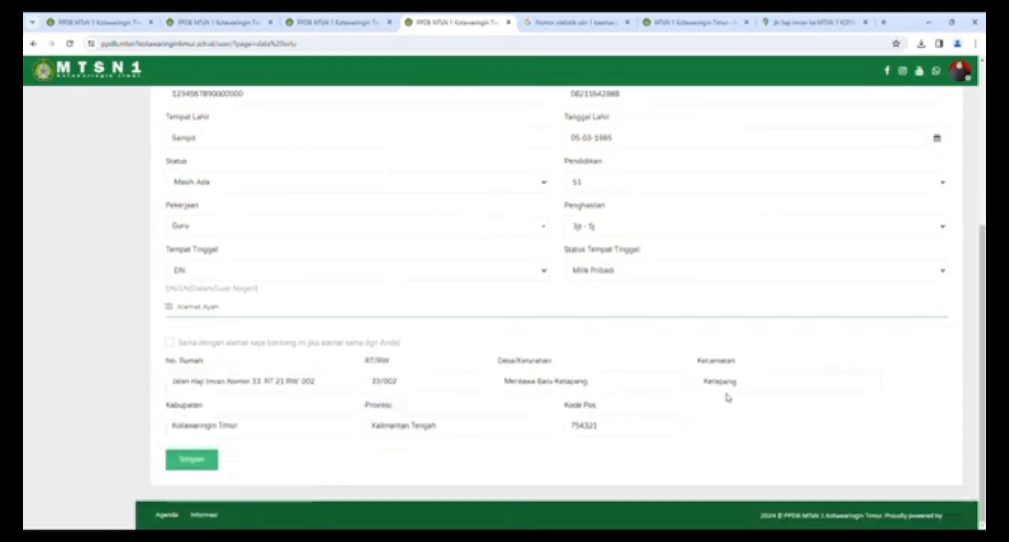
scroll(349, 342, "up", 5)
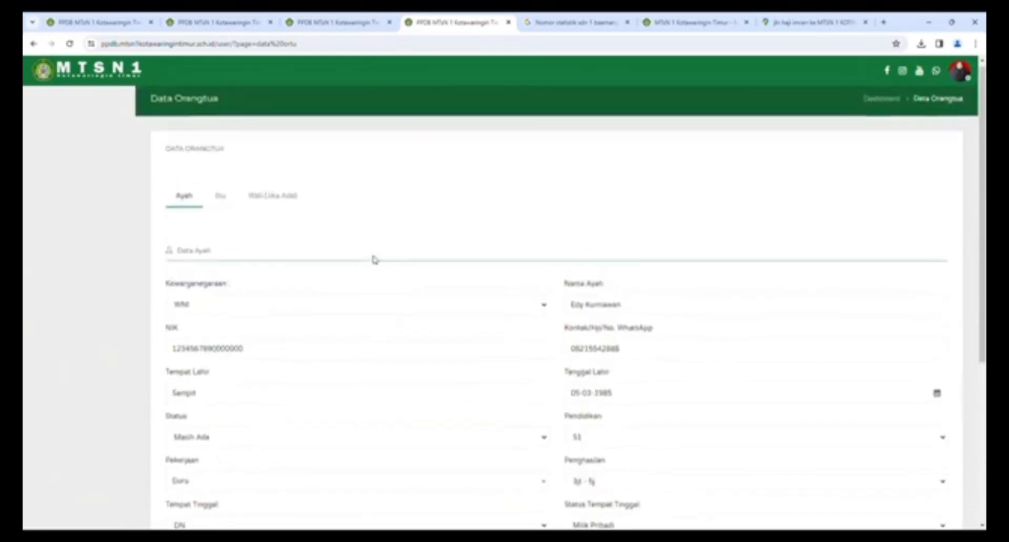
- Fill the Ibu tab with WNI citizenship, NIK, birthplace and status Masih Ada, then save it
left_click(219, 201)
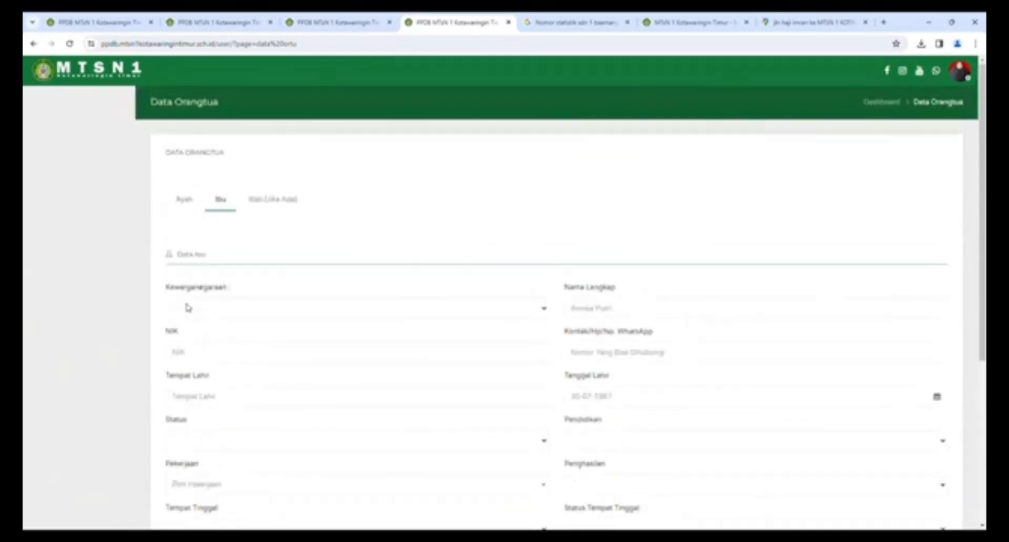
left_click(187, 307)
left_click(210, 334)
left_click(201, 357)
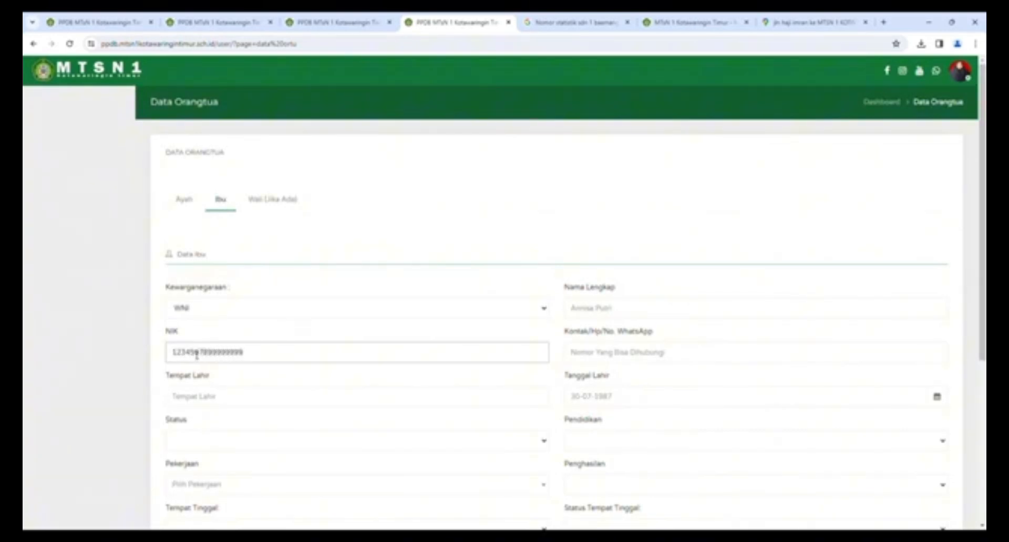
scroll(196, 352, "down", 2)
left_click(211, 298)
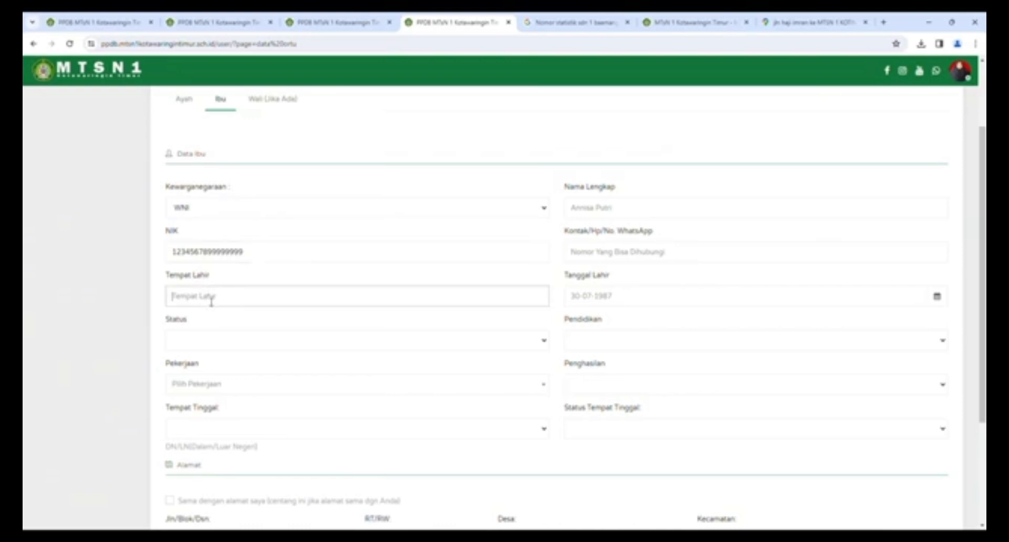
type("ka")
type("mpit")
left_click(190, 345)
left_click(206, 367)
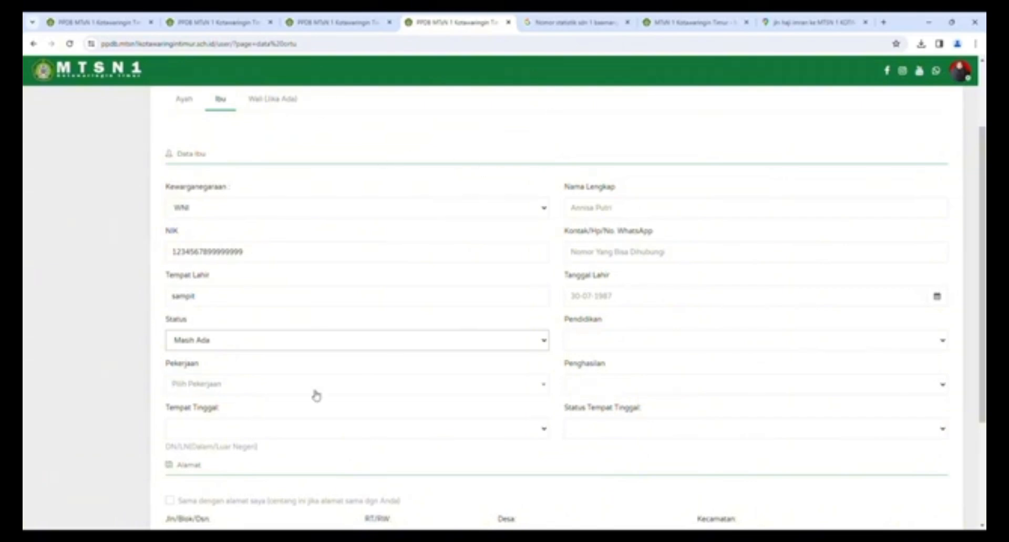
scroll(252, 368, "down", 3)
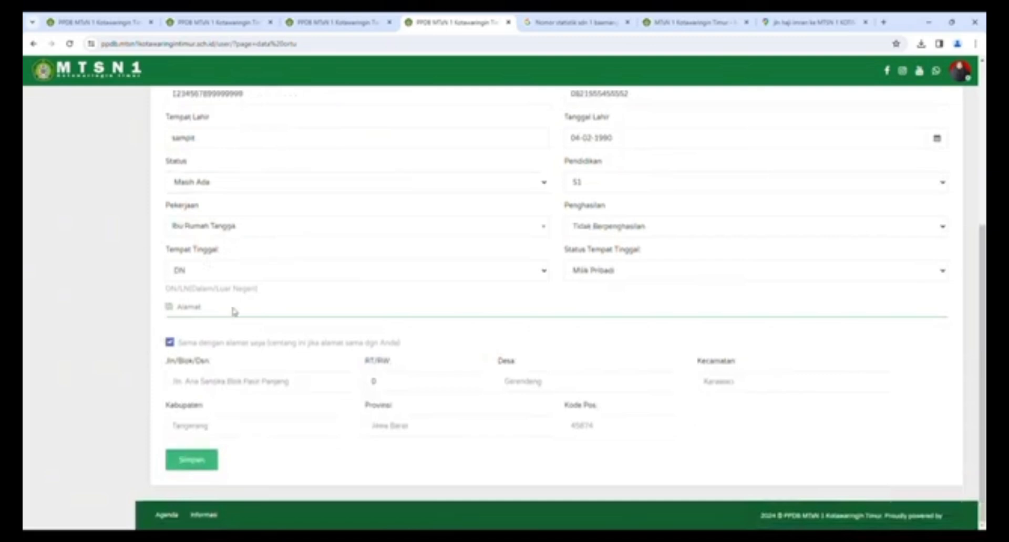
left_click(199, 466)
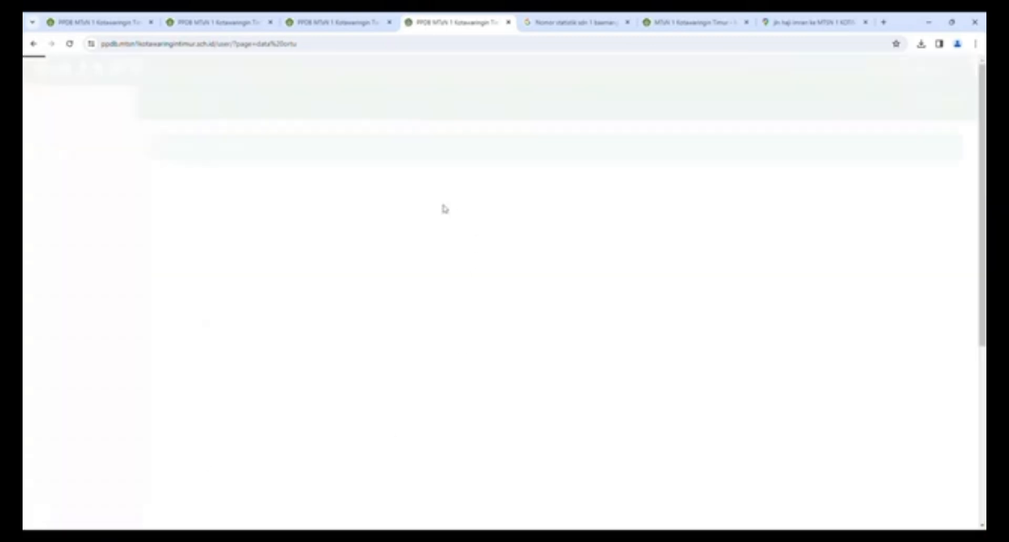
- On the Wali tab, give the guardian the same address as the student
scroll(342, 231, "down", 5)
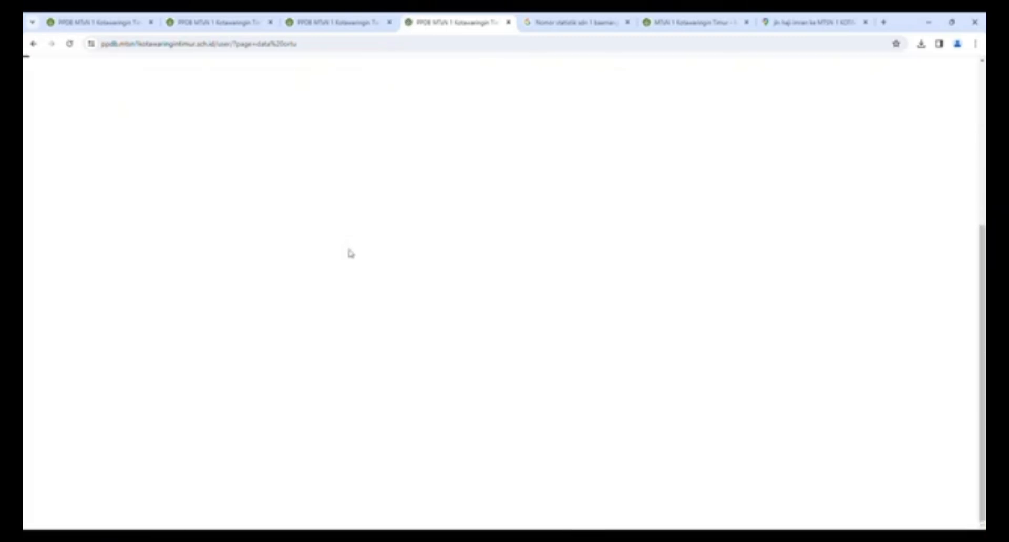
scroll(351, 253, "up", 5)
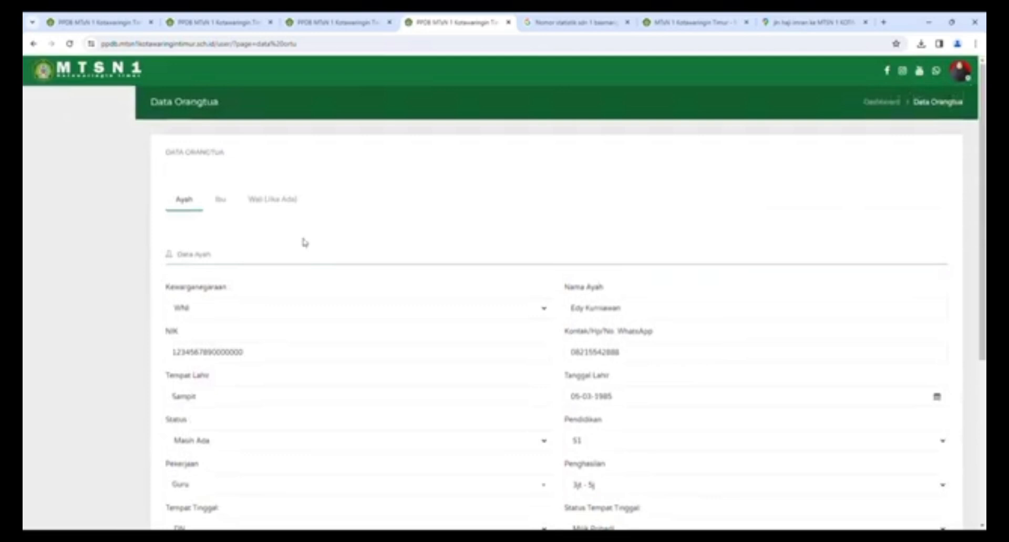
left_click(283, 201)
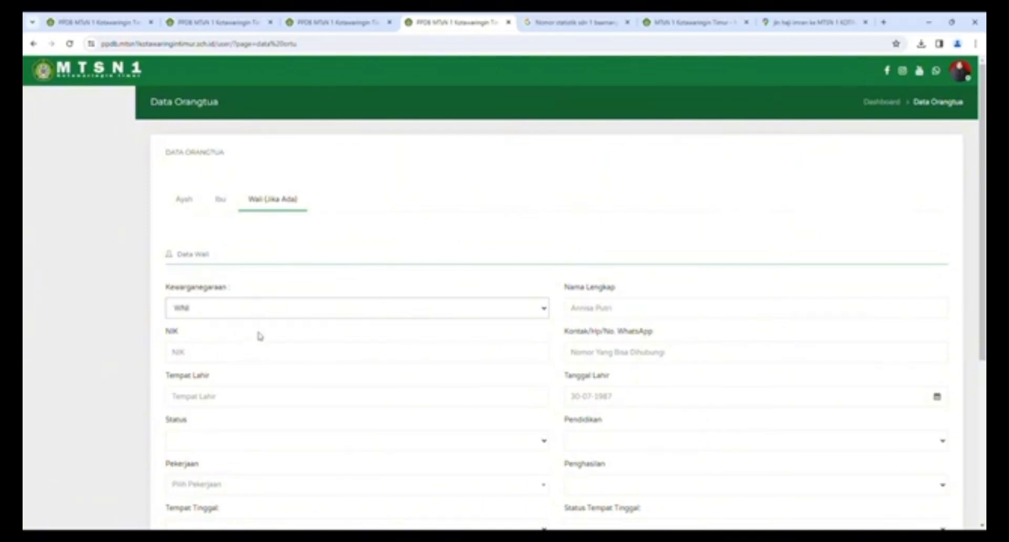
scroll(275, 349, "down", 3)
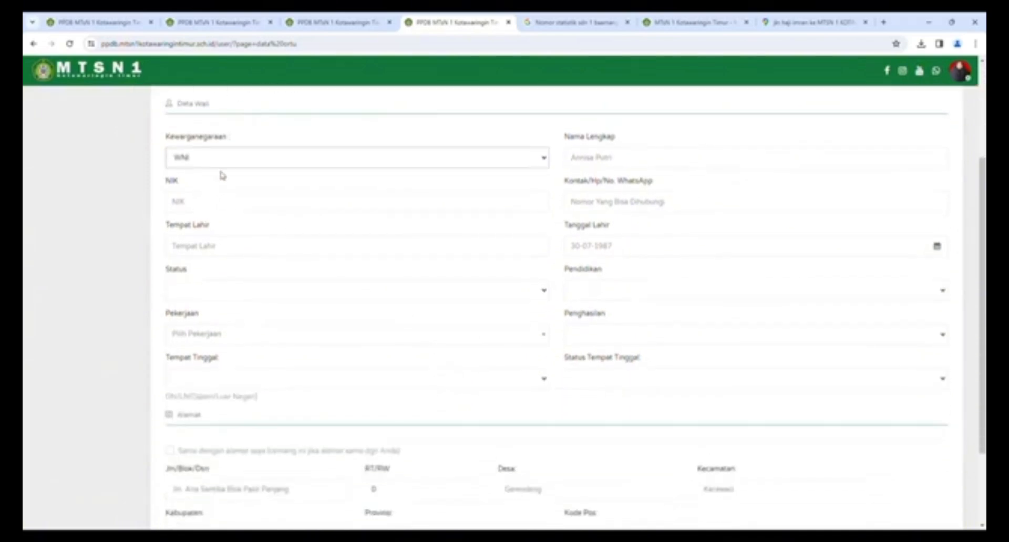
scroll(205, 271, "up", 3)
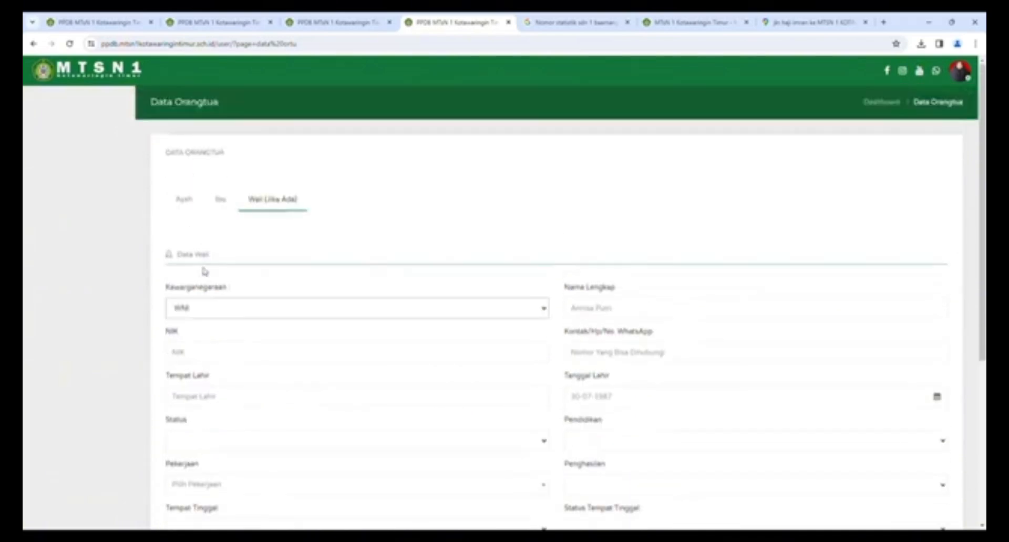
left_click(232, 395)
scroll(234, 397, "down", 2)
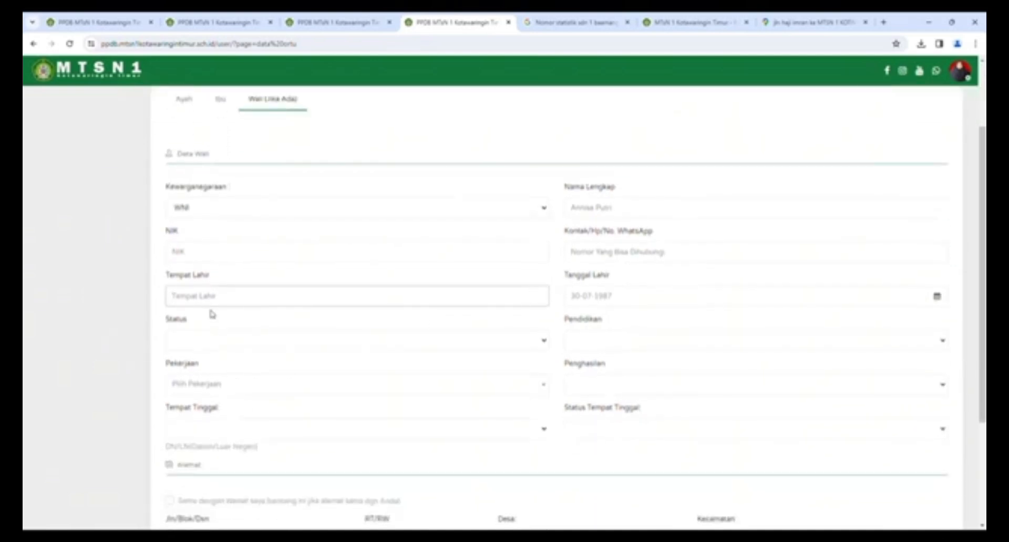
scroll(257, 387, "down", 2)
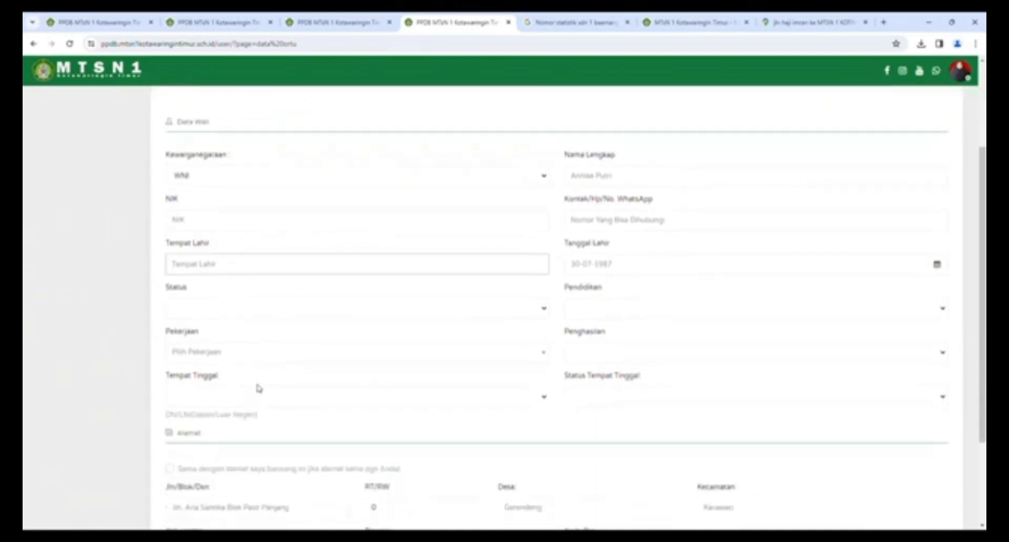
left_click(169, 401)
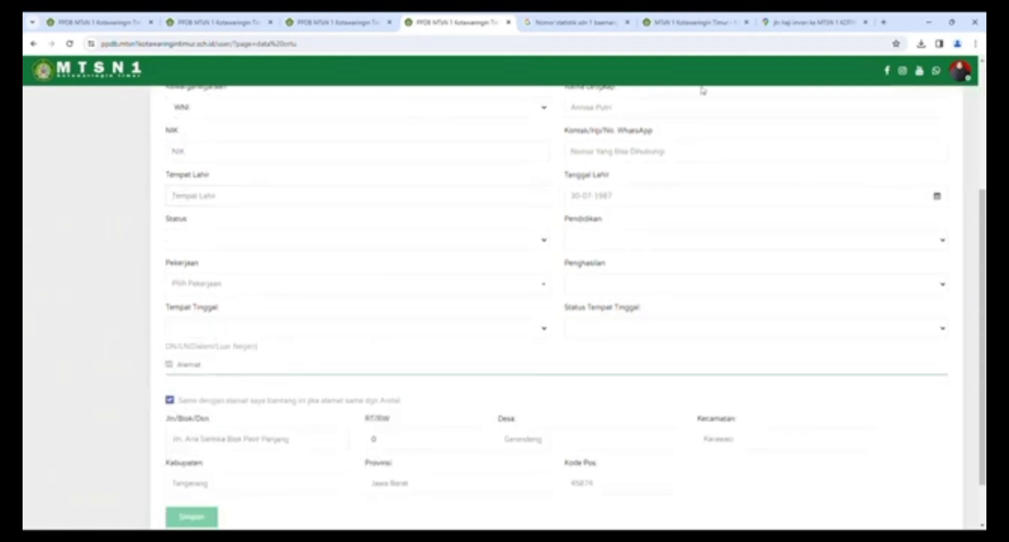
- Review the saved mother and father data on the Ibu and Ayah tabs
scroll(536, 185, "up", 4)
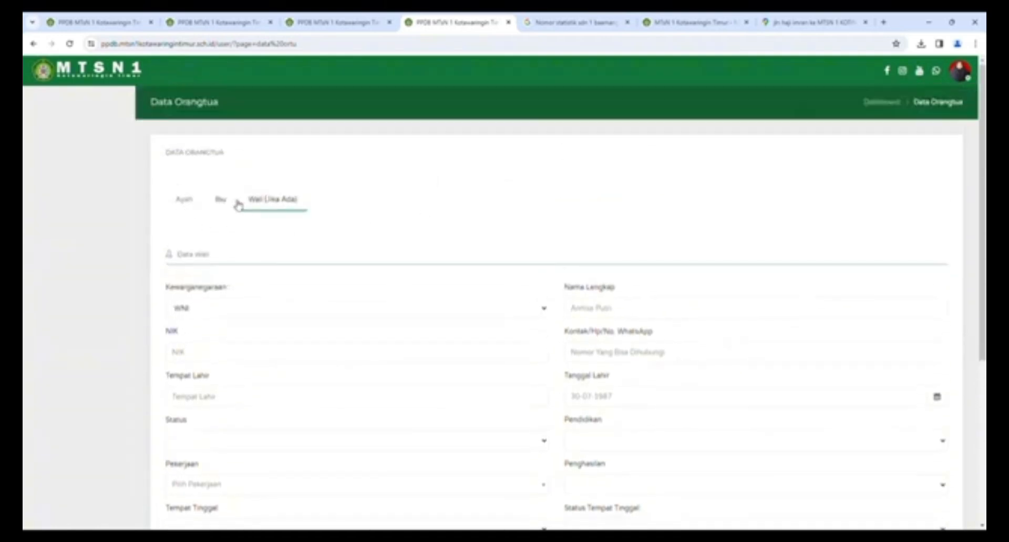
scroll(411, 291, "down", 5)
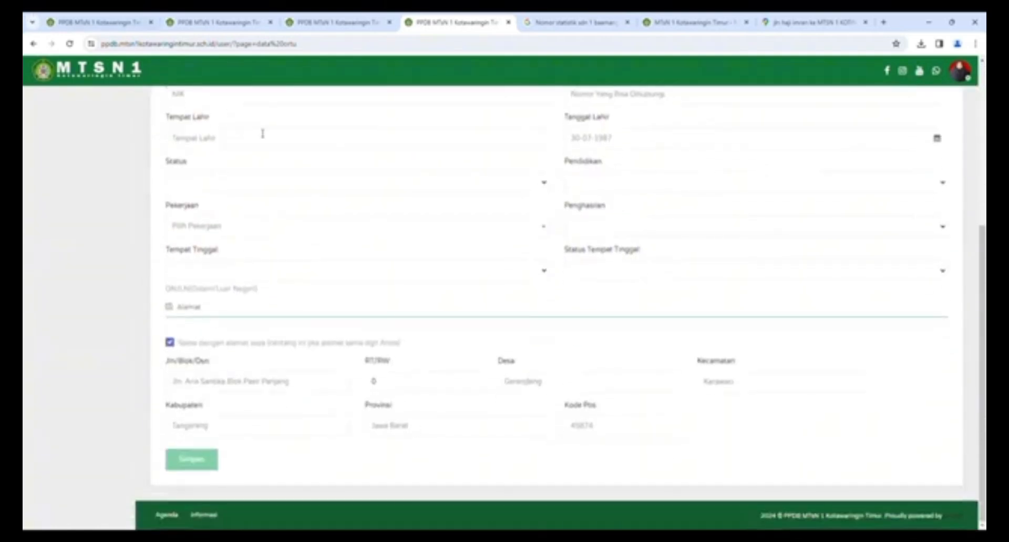
scroll(475, 327, "up", 5)
left_click(222, 202)
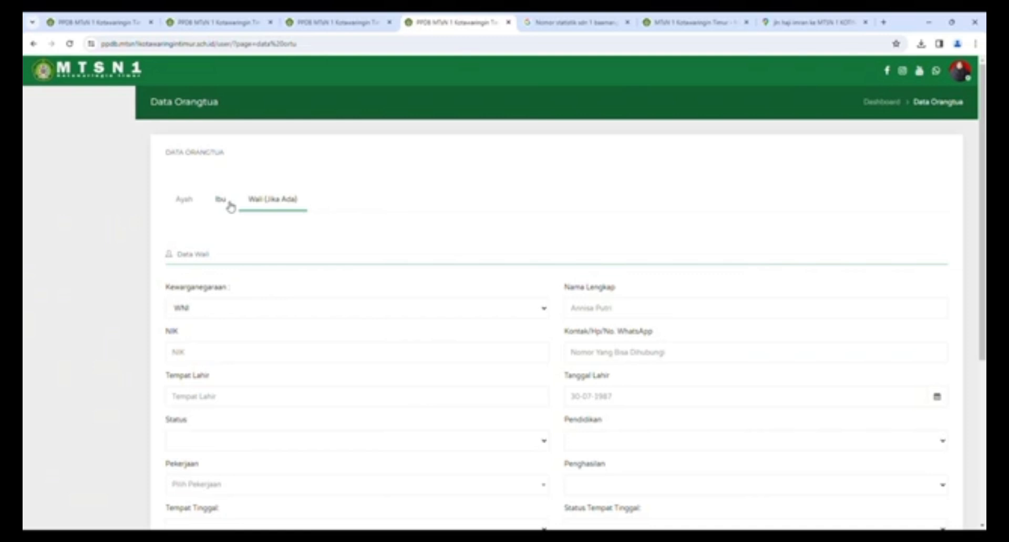
left_click(184, 205)
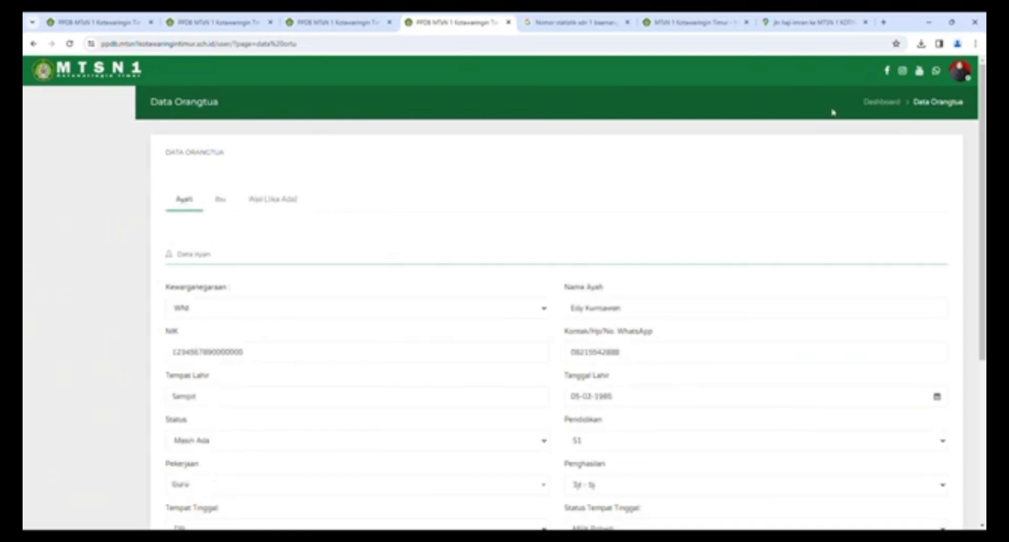
scroll(386, 306, "down", 5)
scroll(516, 337, "up", 4)
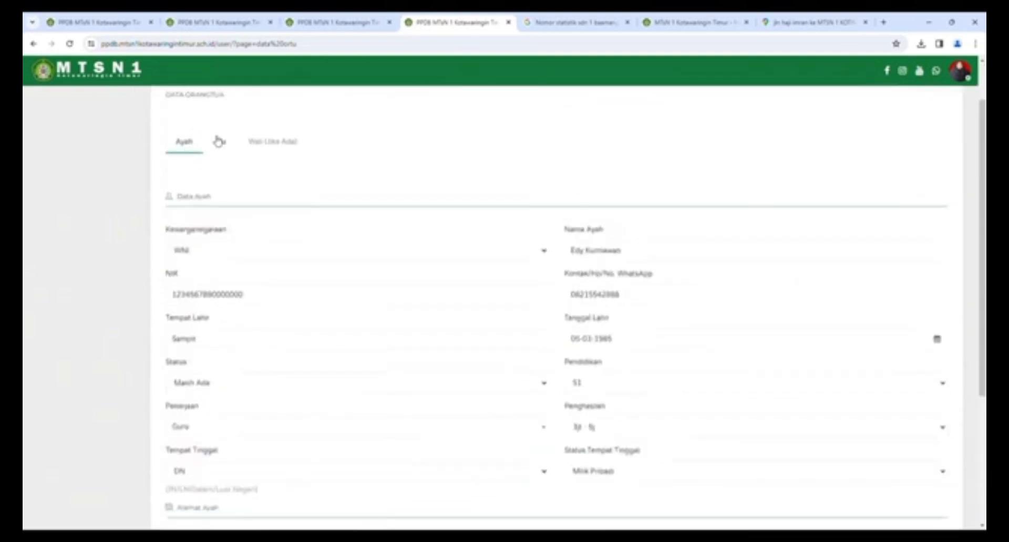
left_click(219, 142)
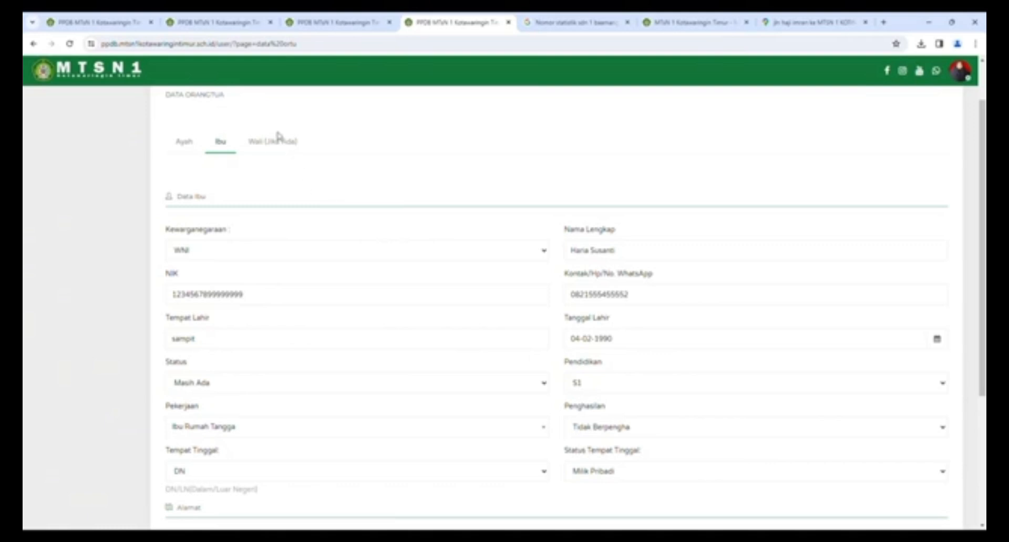
left_click(184, 141)
scroll(460, 376, "down", 2)
scroll(459, 376, "up", 4)
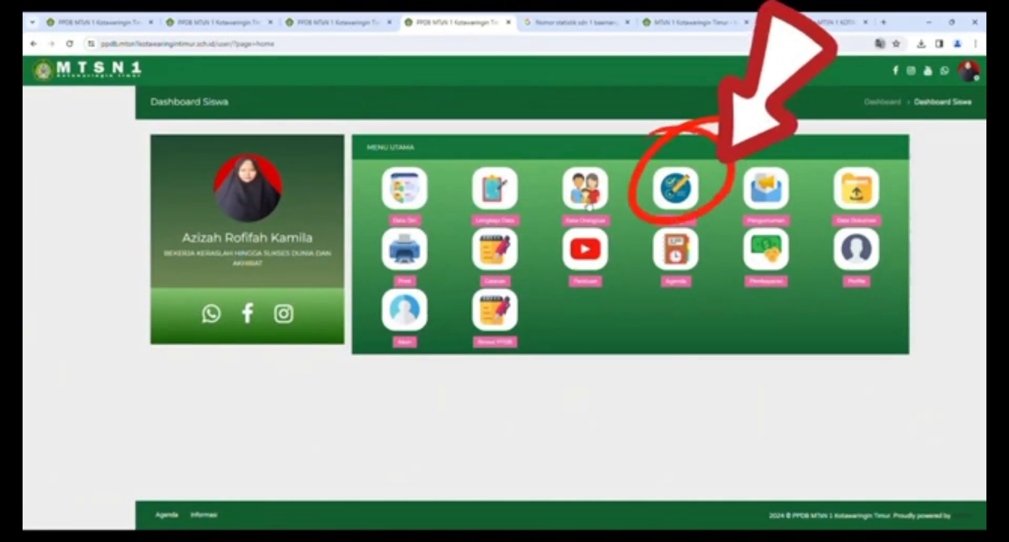
- Open Nilai Raport, browse the subject list, Edit Nilai and Semua Nilai views, then return to Input Nilai
left_click(677, 196)
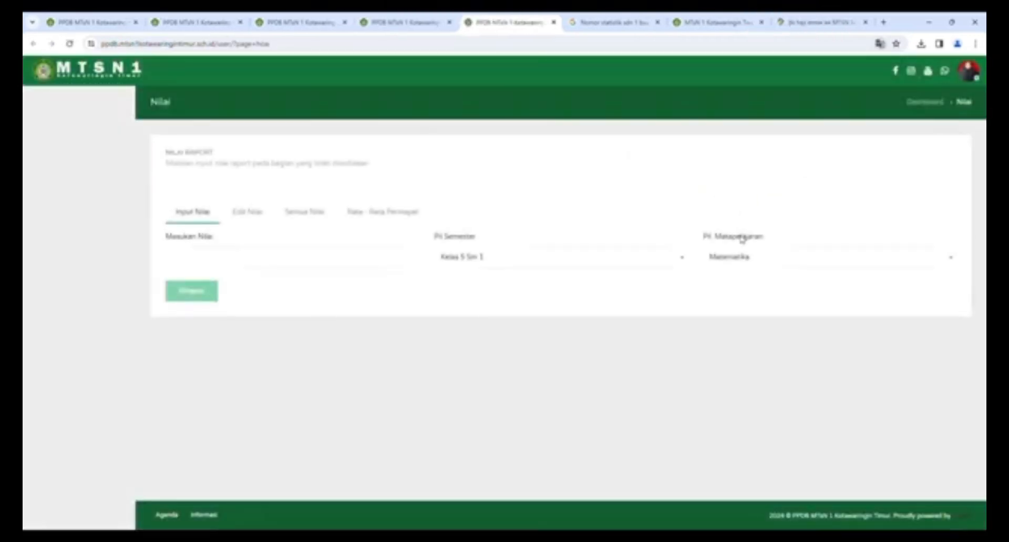
left_click(769, 258)
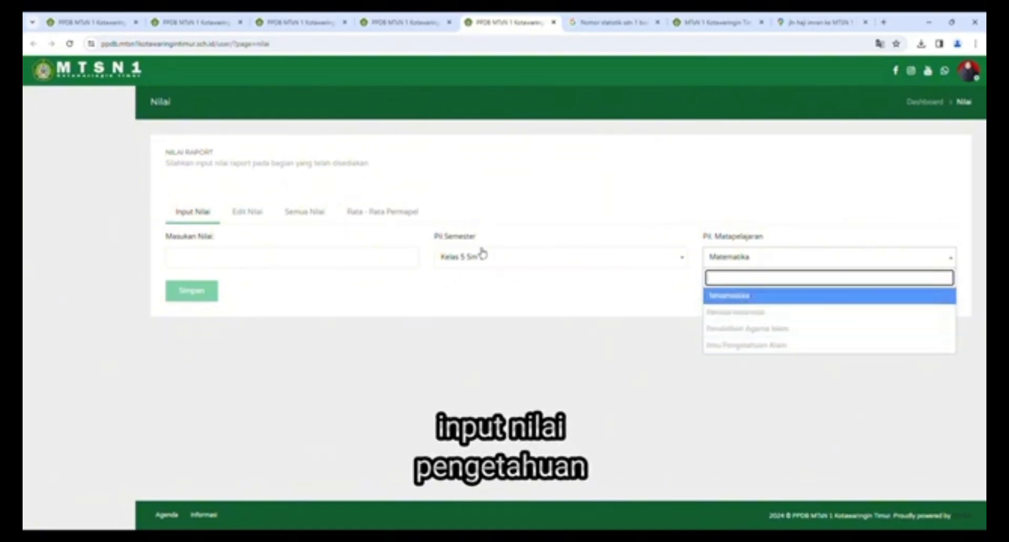
left_click(247, 213)
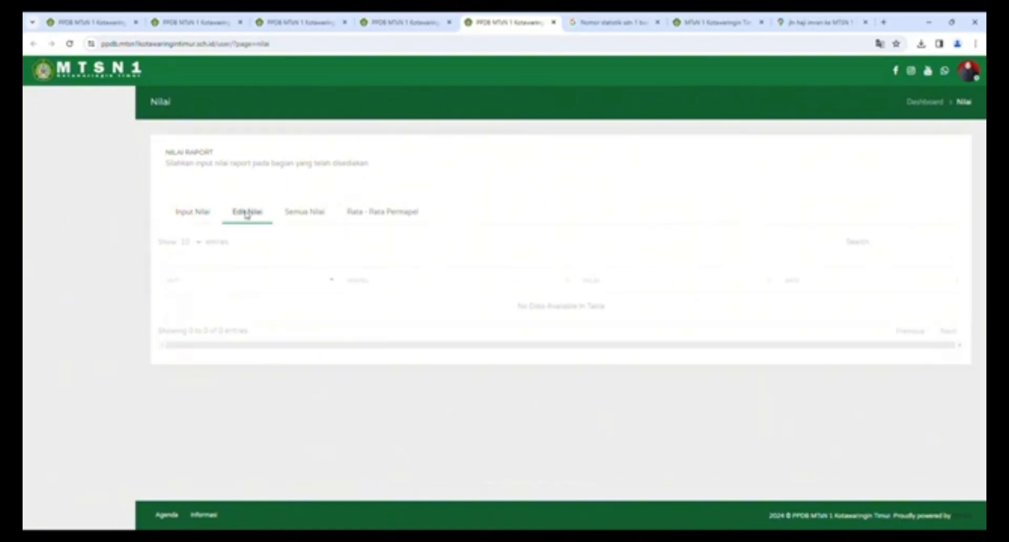
left_click(305, 213)
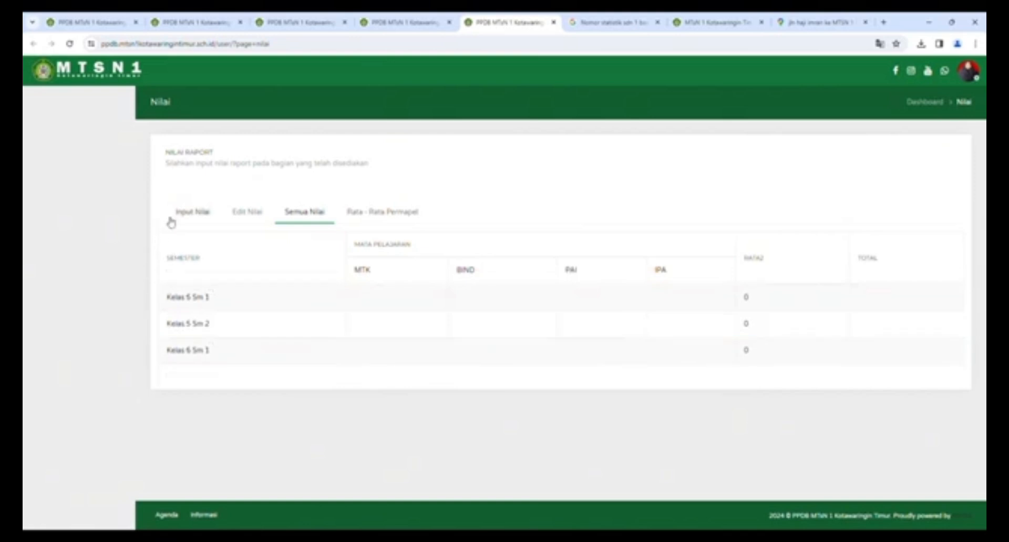
left_click(192, 212)
left_click(240, 260)
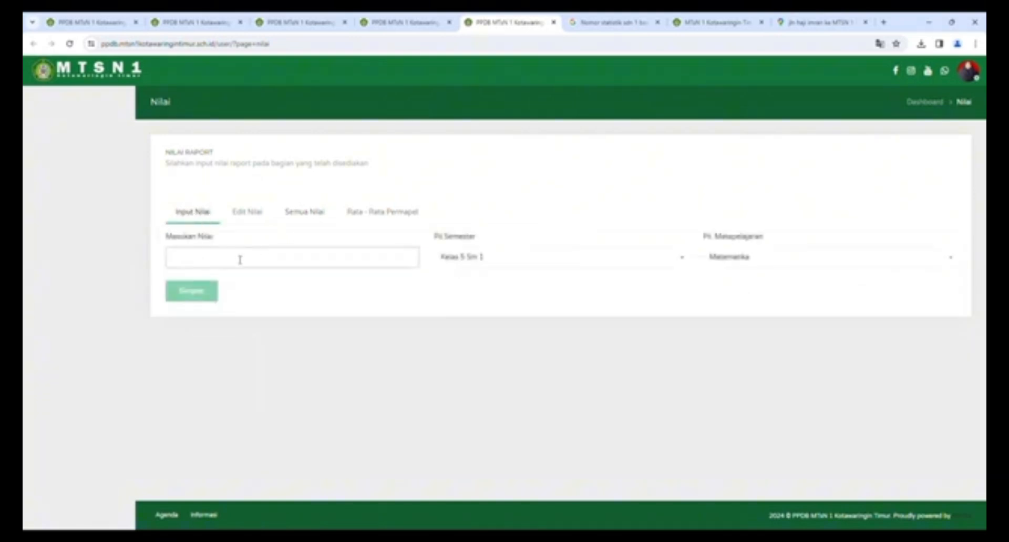
- Save Kelas 5 Sm 1 grades Matematika 70 and Bahasa Indonesia 80
left_click(746, 259)
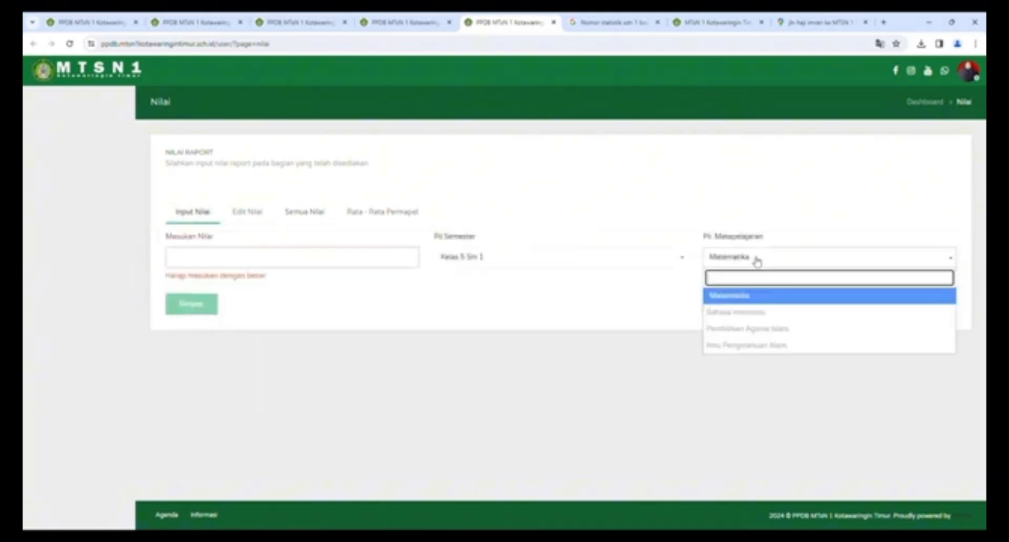
left_click(749, 302)
left_click(194, 263)
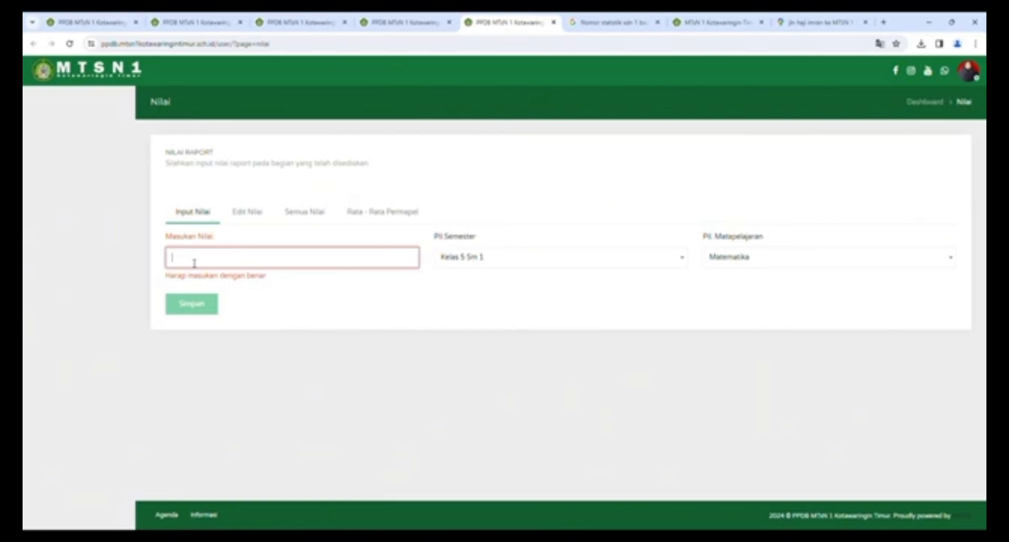
type("70")
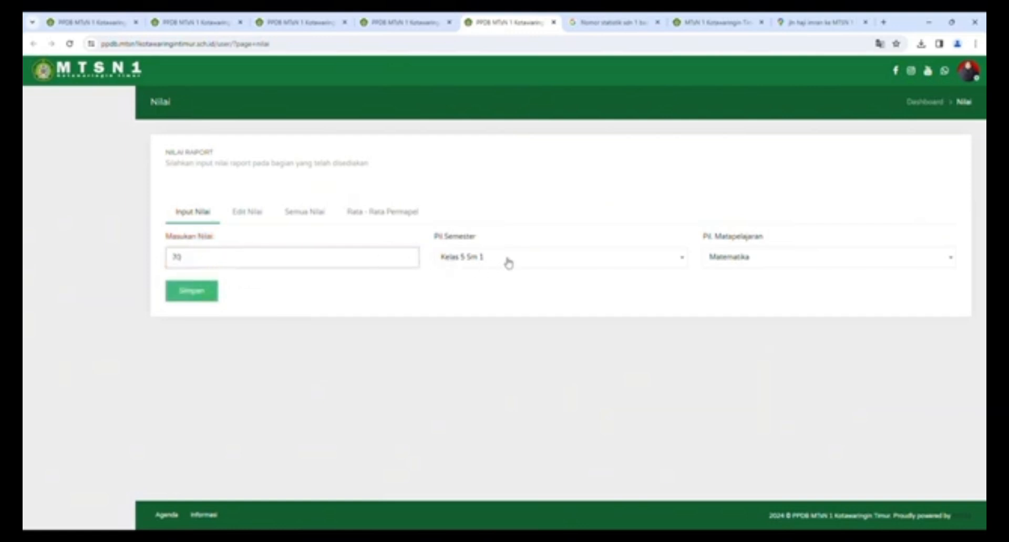
left_click(194, 293)
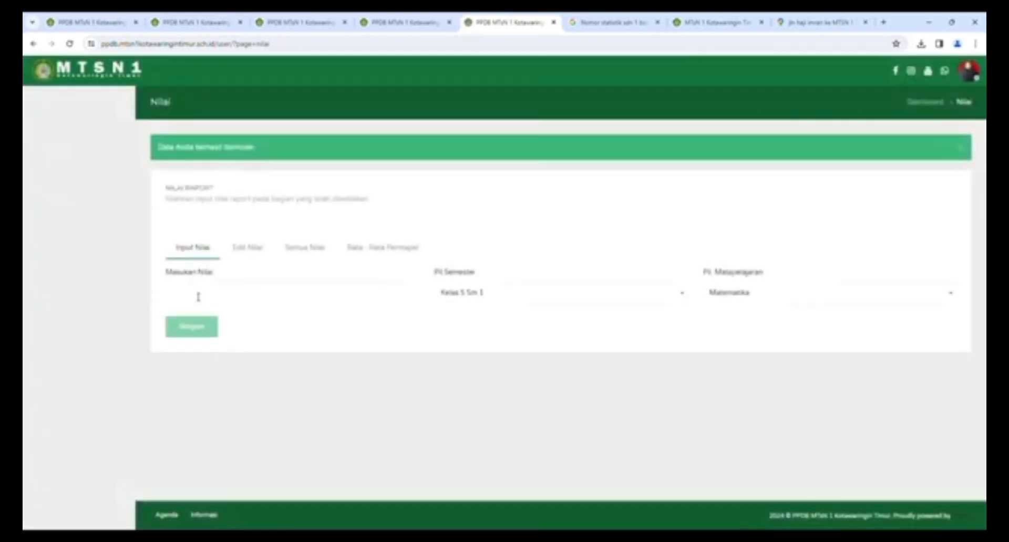
left_click(790, 302)
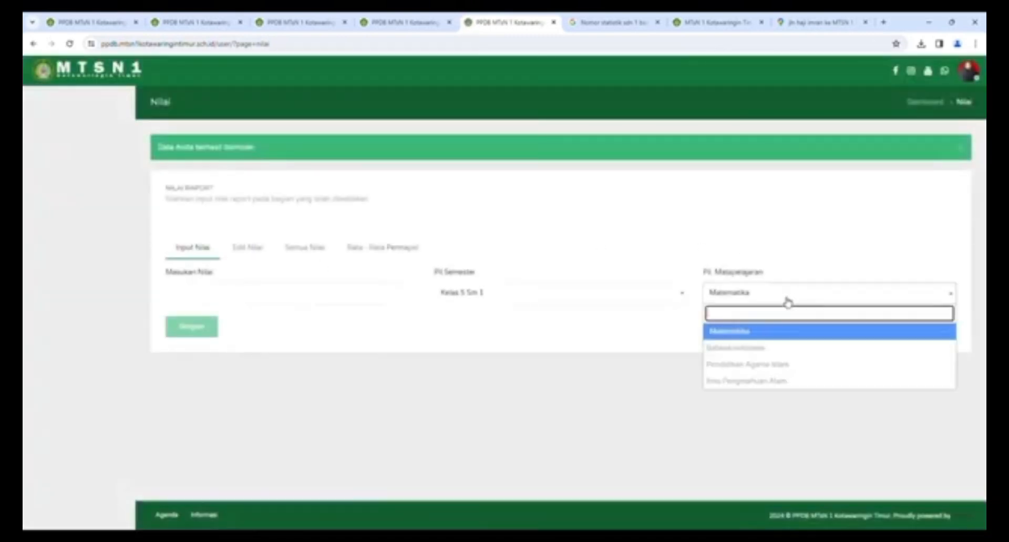
left_click(777, 351)
left_click(223, 298)
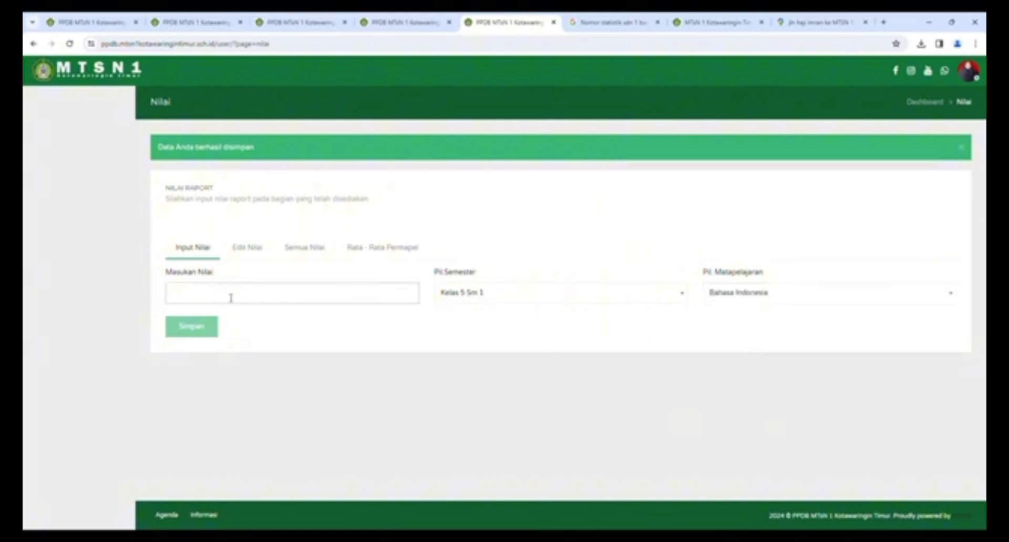
type("80")
left_click(198, 328)
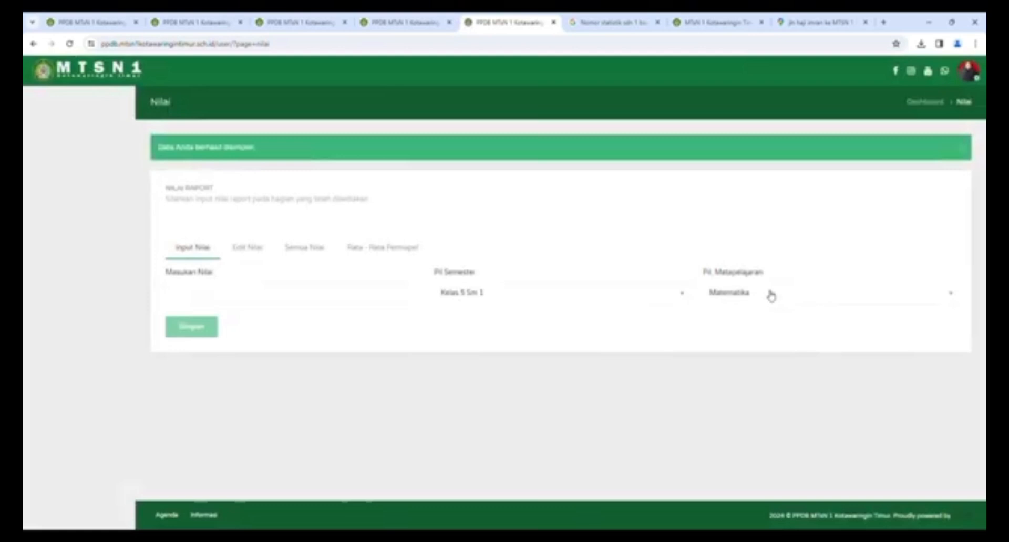
- Save Pendidikan Agama Islam 80, then enter Ilmu Pengetahuan Alam 80
left_click(768, 294)
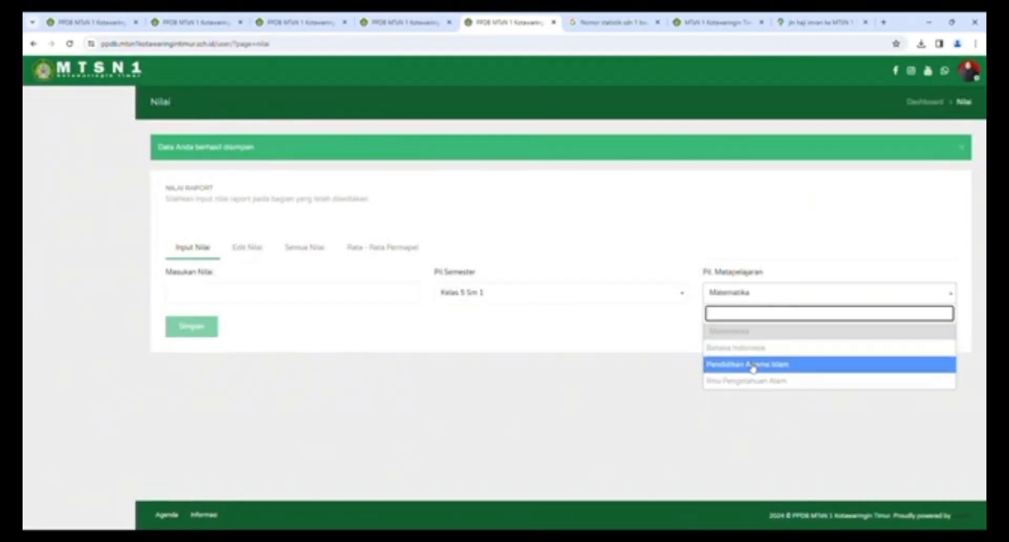
left_click(752, 366)
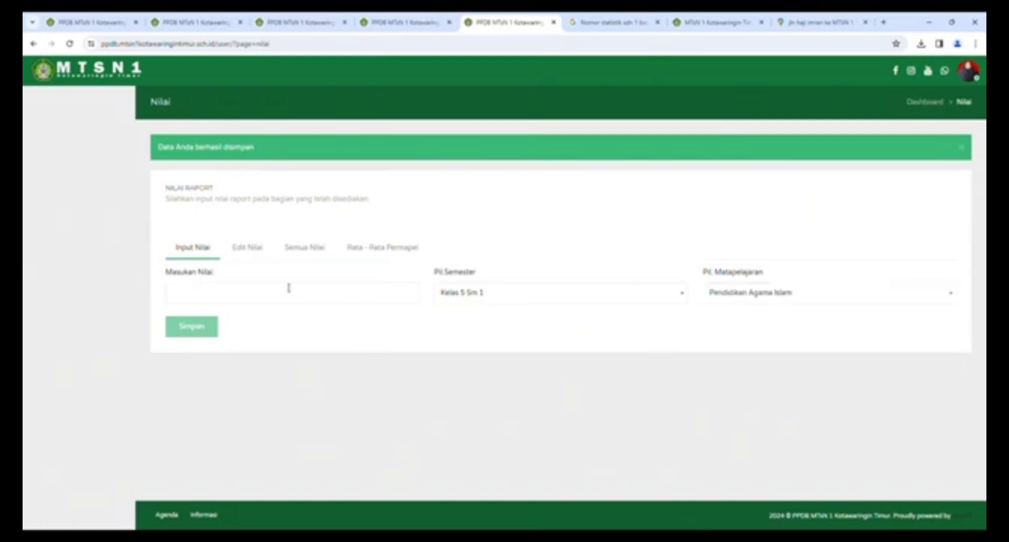
left_click(247, 295)
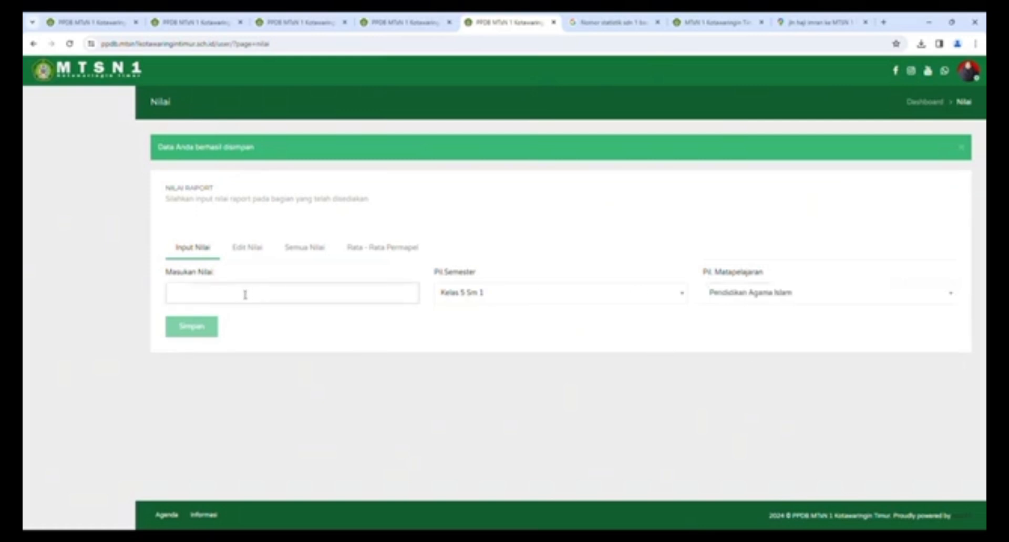
type("80")
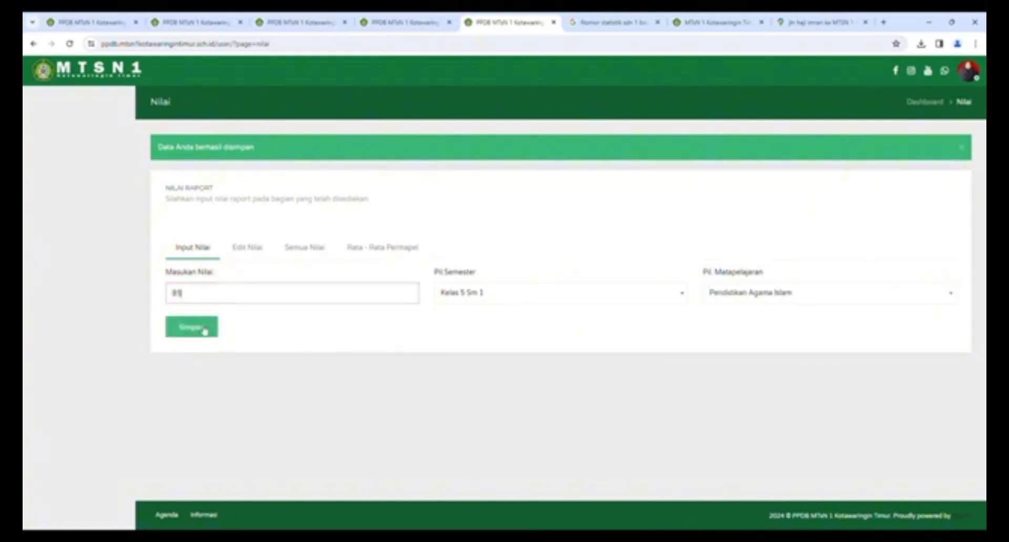
left_click(197, 327)
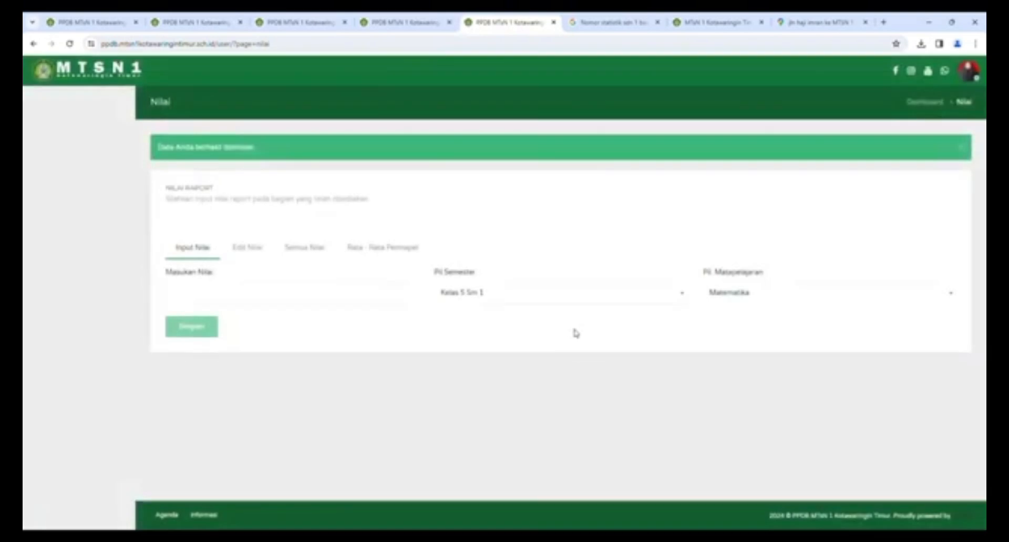
left_click(747, 295)
left_click(742, 382)
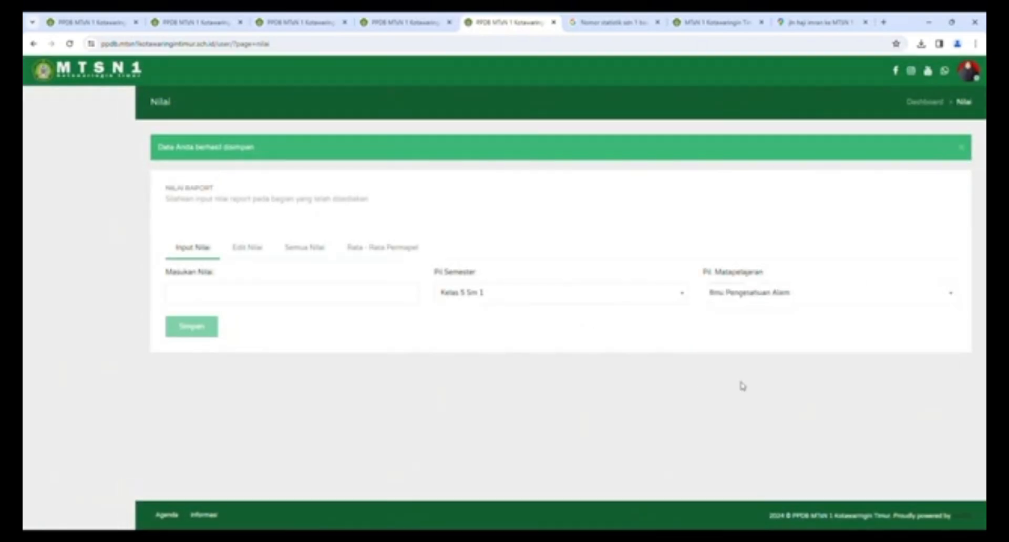
left_click(271, 296)
type("83")
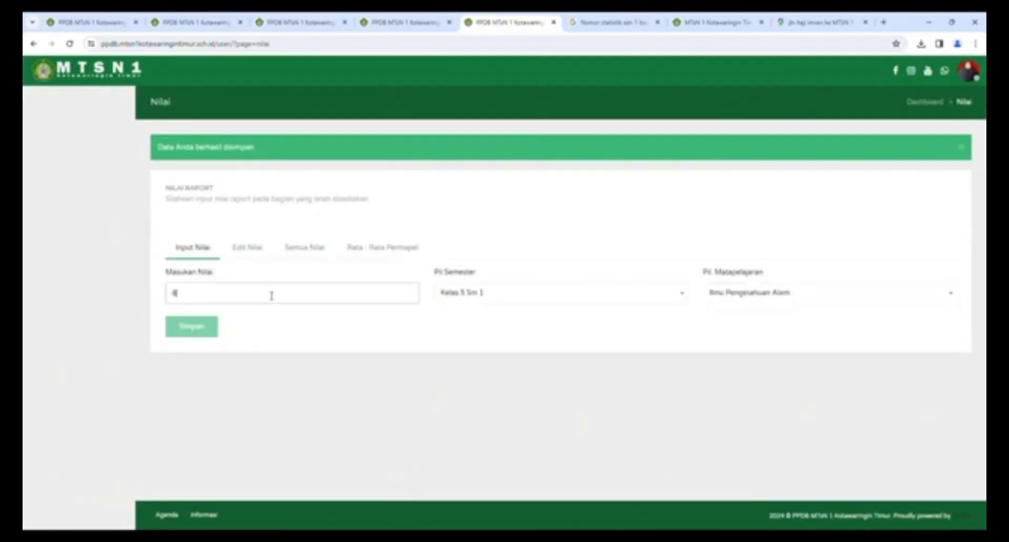
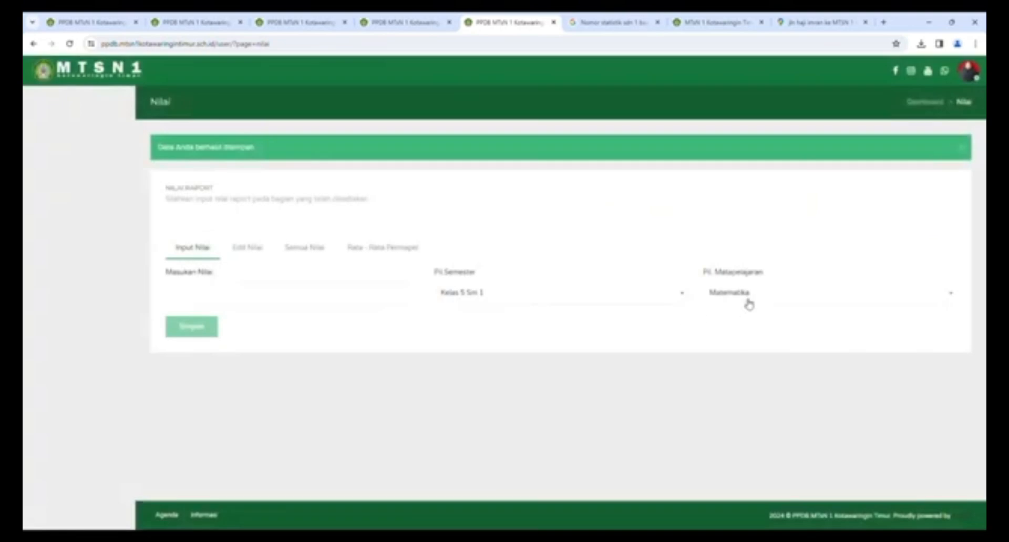
- Record 85 for Pendidikan Agama Islam in Kelas 6 Sm 1, then list all grades (total 240)
left_click(746, 298)
left_click(747, 367)
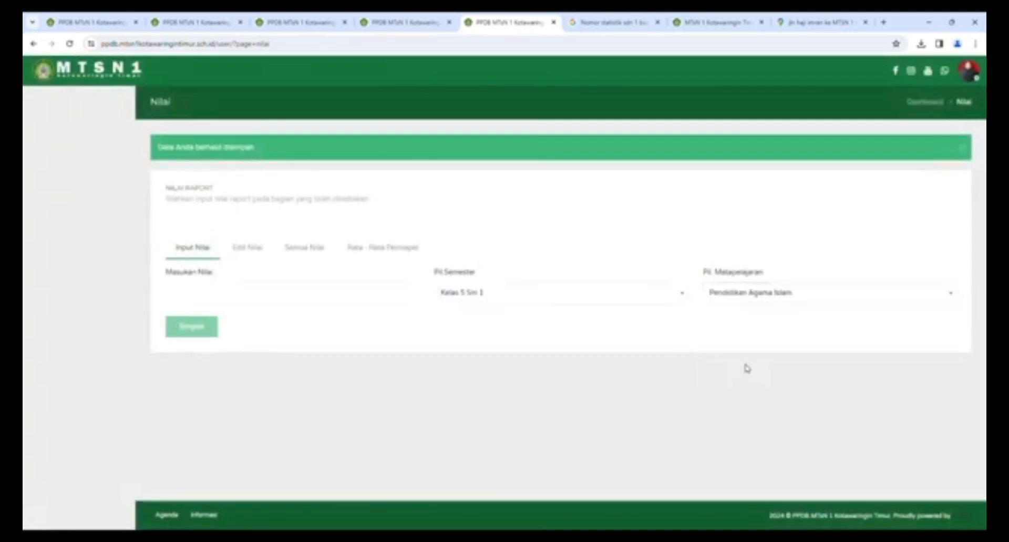
left_click(498, 295)
left_click(491, 343)
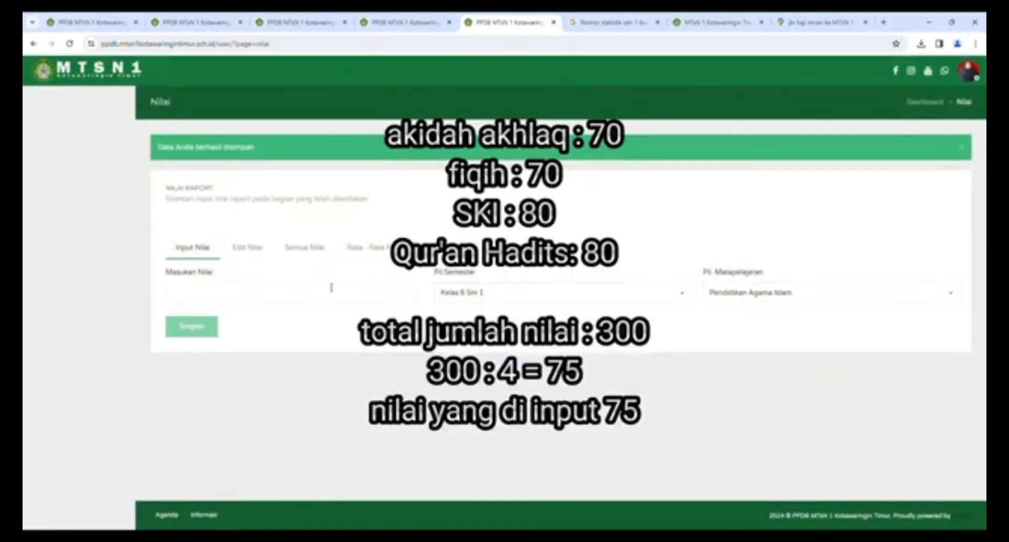
left_click(284, 292)
type("85")
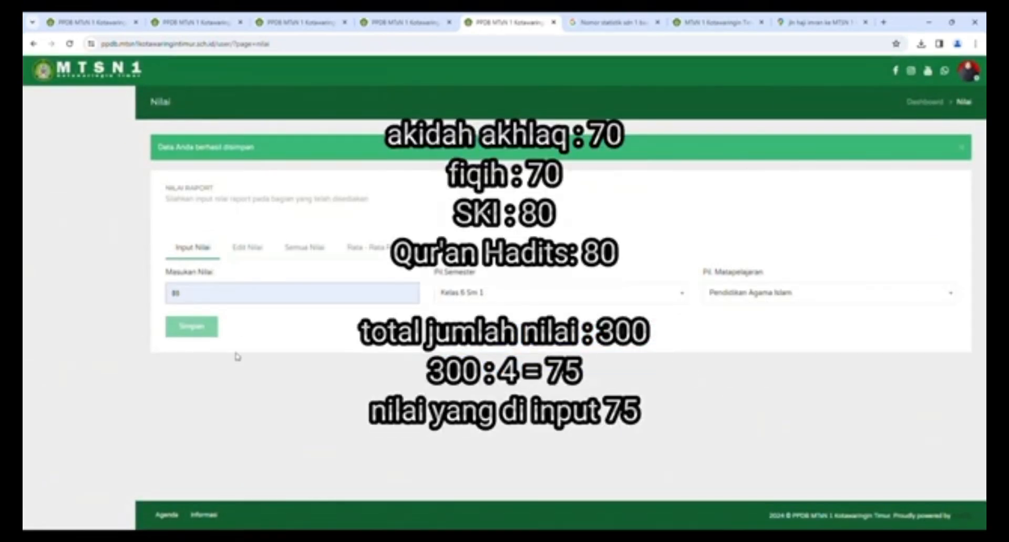
left_click(191, 326)
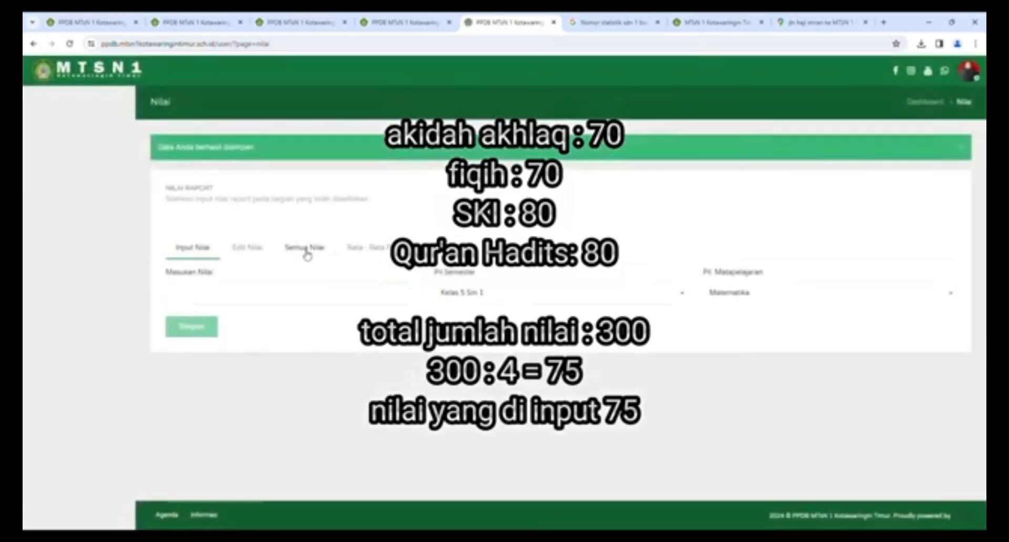
left_click(290, 256)
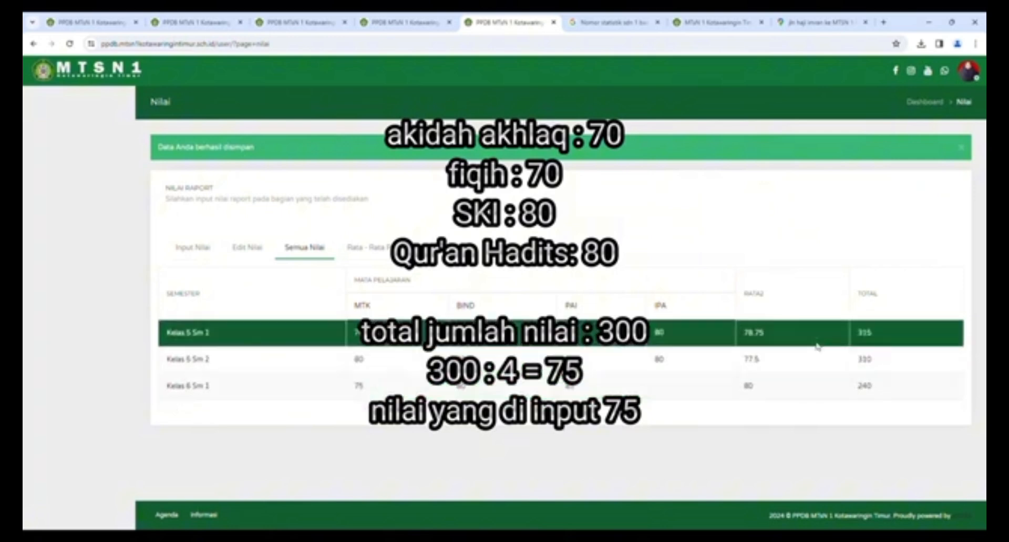
- Review the Rata - Rata Permapel averages (total 865), Input Nilai and Edit Nilai, then return to Dashboard
left_click(402, 253)
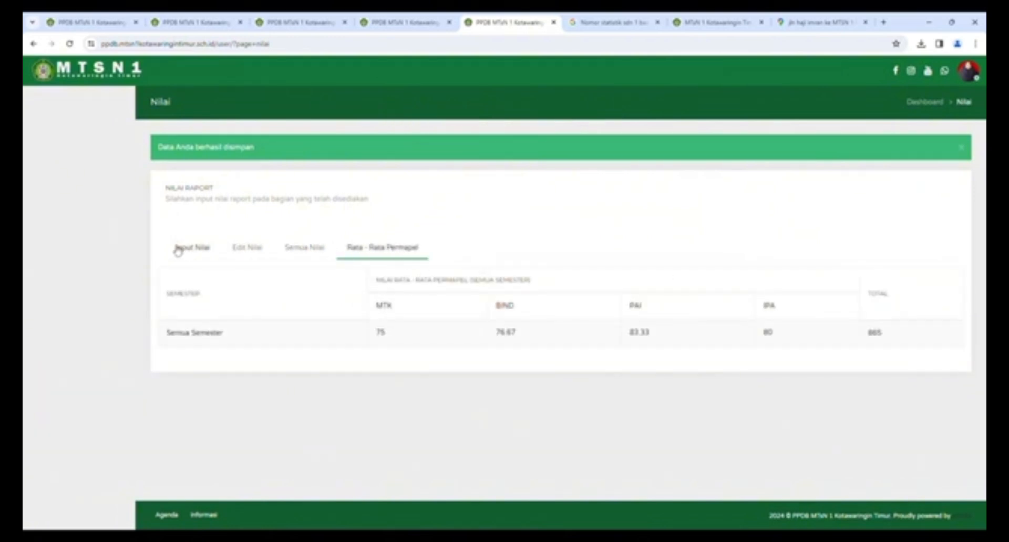
left_click(193, 249)
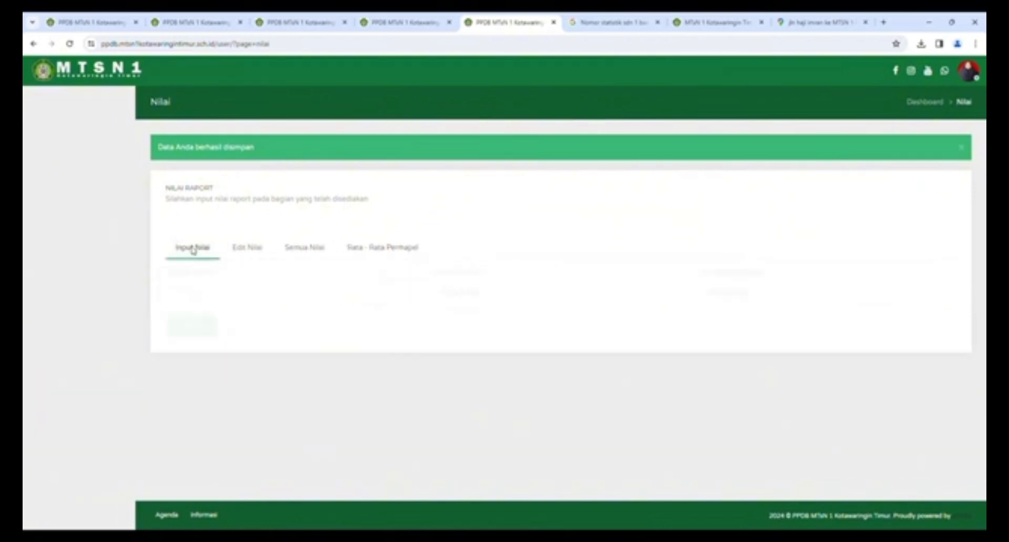
left_click(254, 249)
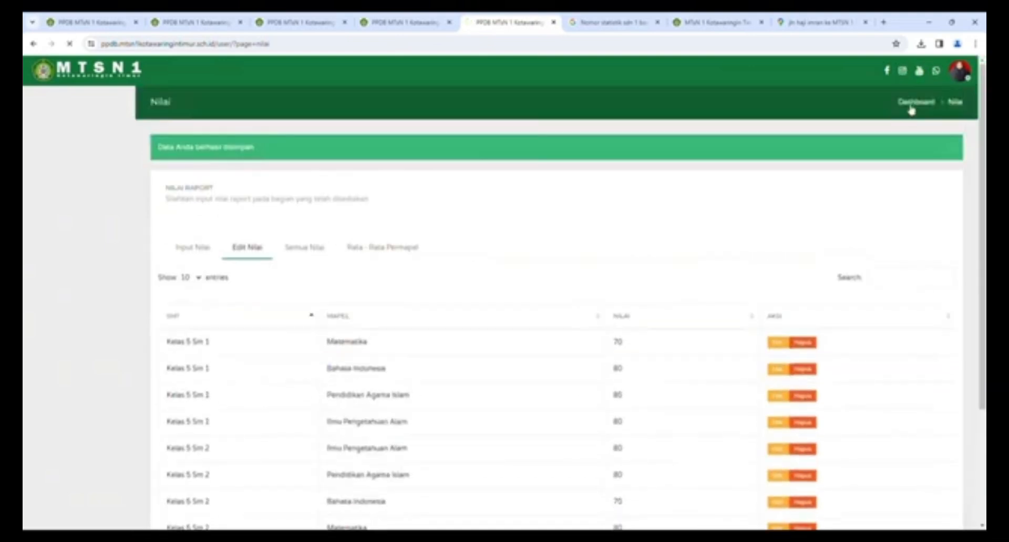
left_click(904, 104)
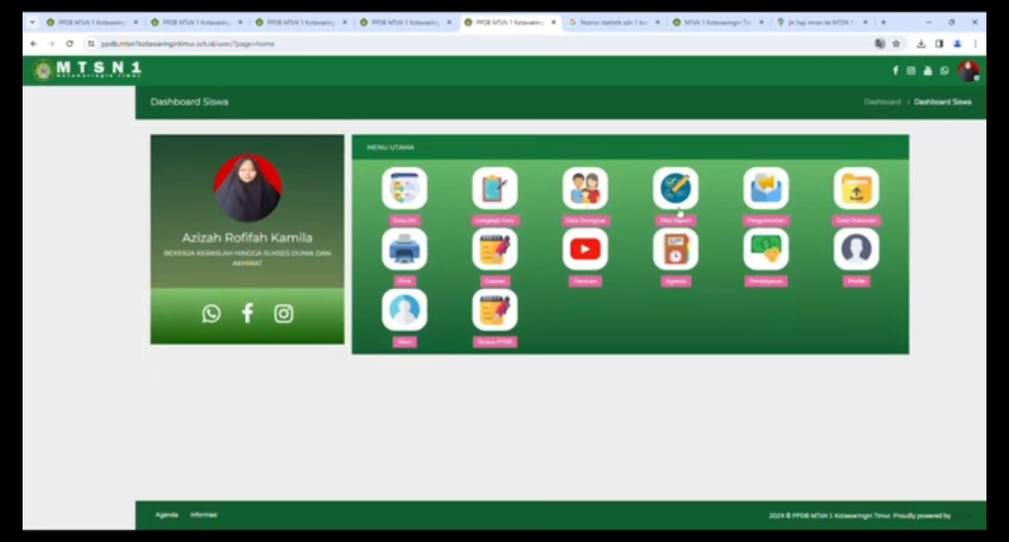
- Open Data Dokumen and select the pink banner's list of required documents
left_click(854, 200)
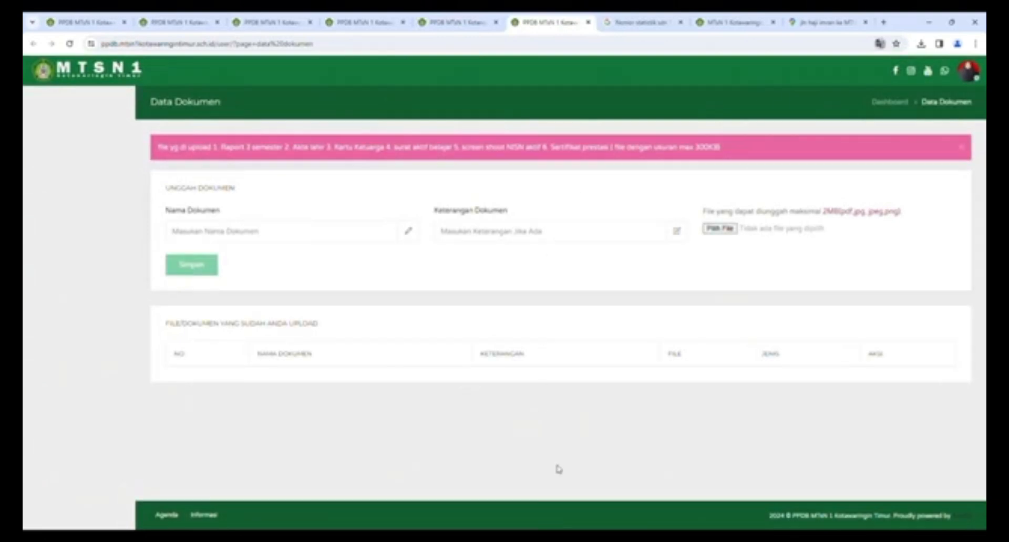
left_click(244, 232)
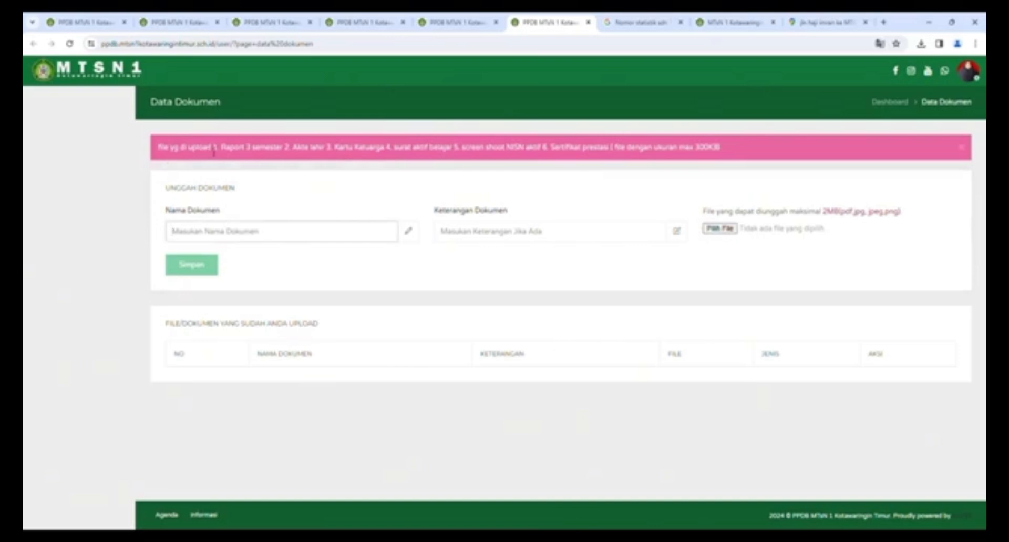
left_click_drag(220, 149, 731, 153)
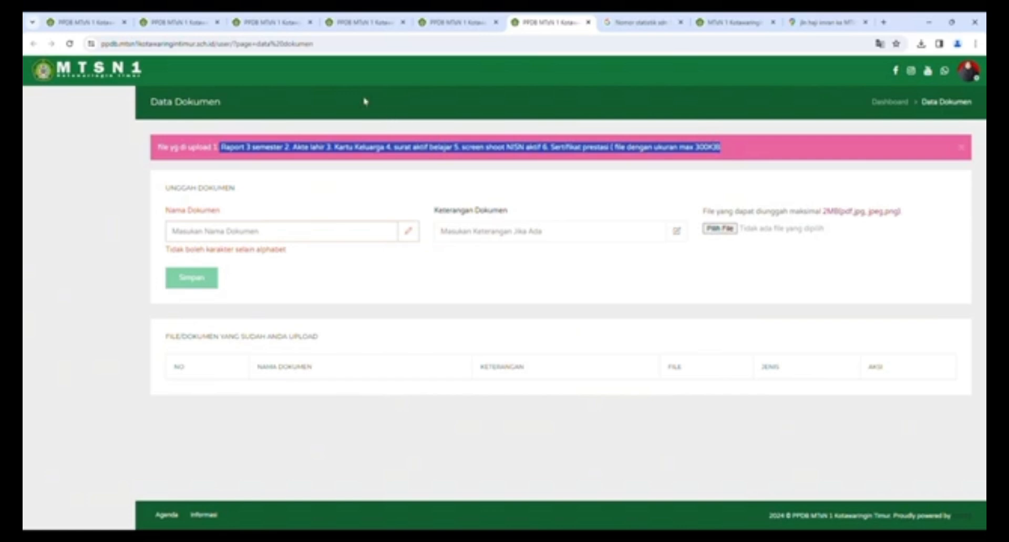
key("alt+Tab")
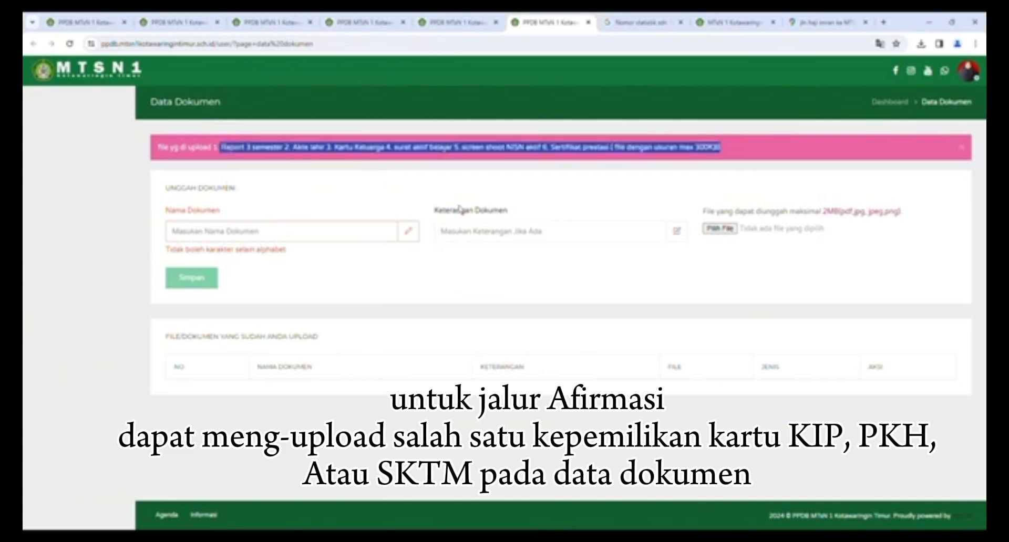
- Enter the document name 'raport kelas vi semester I' in Nama Dokumen, without digits
left_click(229, 238)
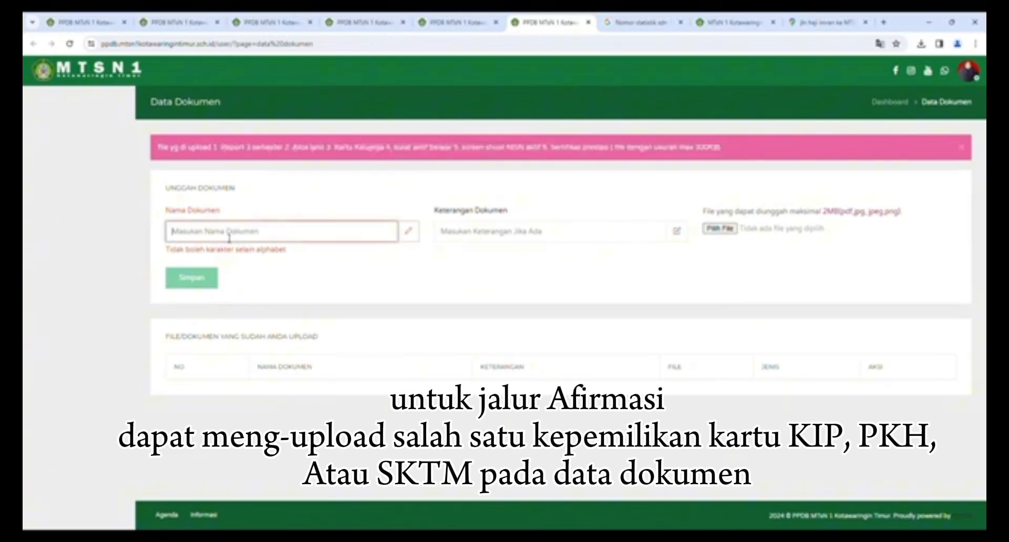
type("K")
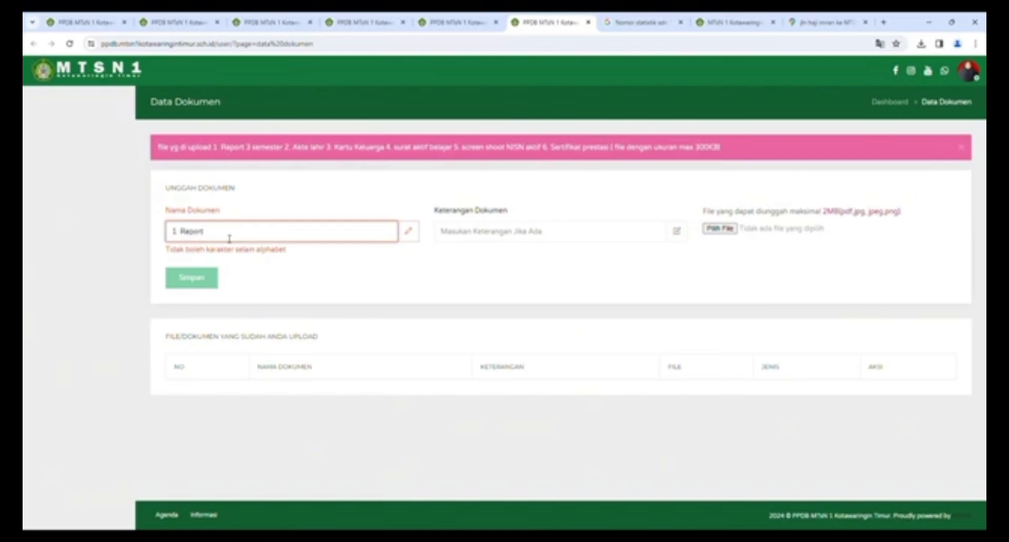
key("BackSpace")
key("BackSpace")
key("BackSpace")
key("BackSpace")
key("BackSpace")
key("BackSpace")
key("BackSpace")
key("BackSpace")
key("BackSpace")
type("1")
key("BackSpace")
type("rapo")
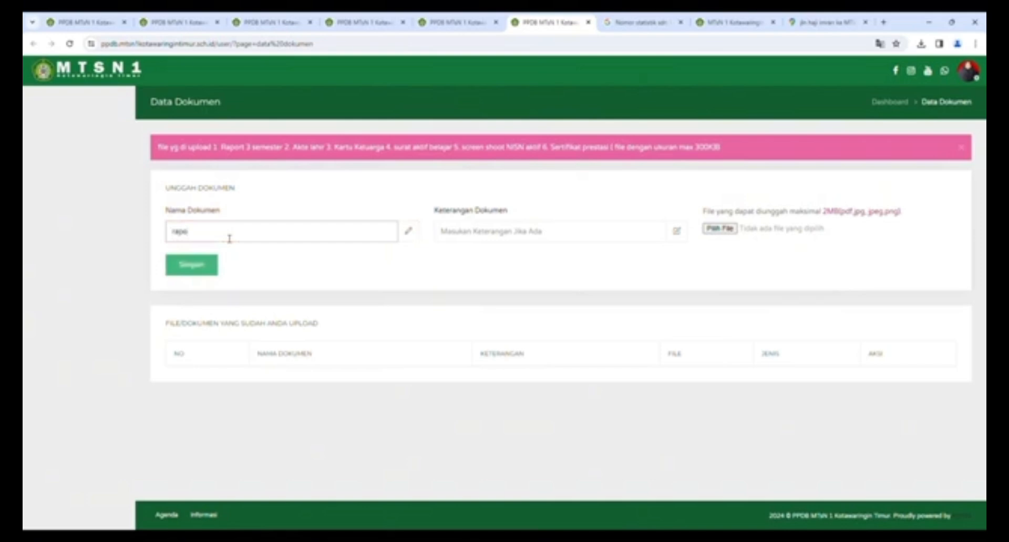
key("BackSpace")
key("BackSpace")
key("BackSpace")
key("BackSpace")
key("BackSpace")
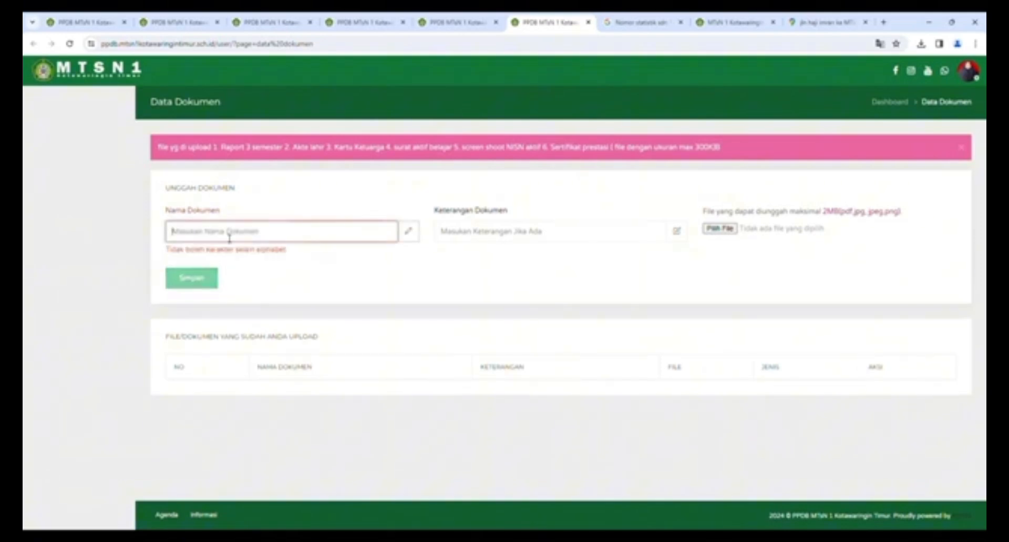
type("rapo")
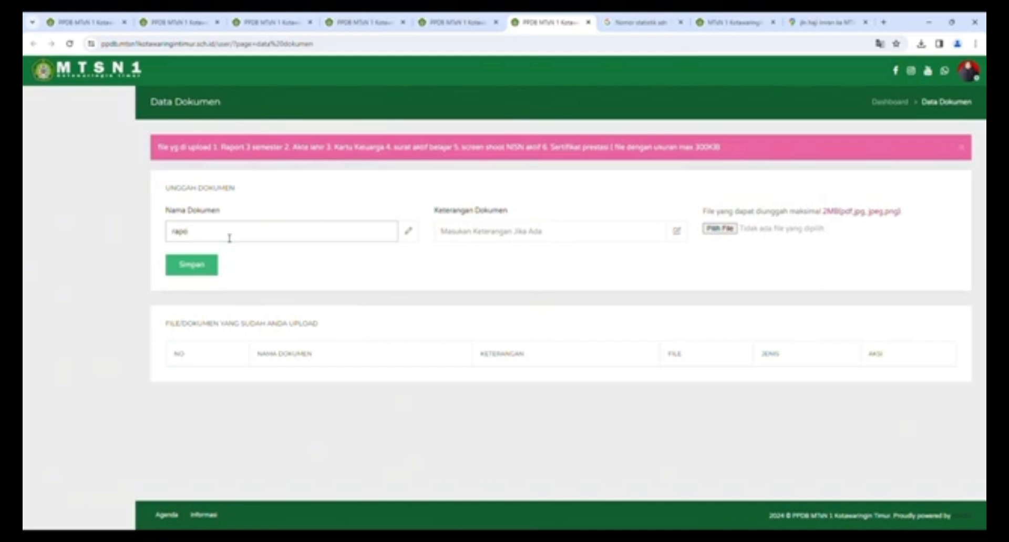
type("rt kelas 5 d")
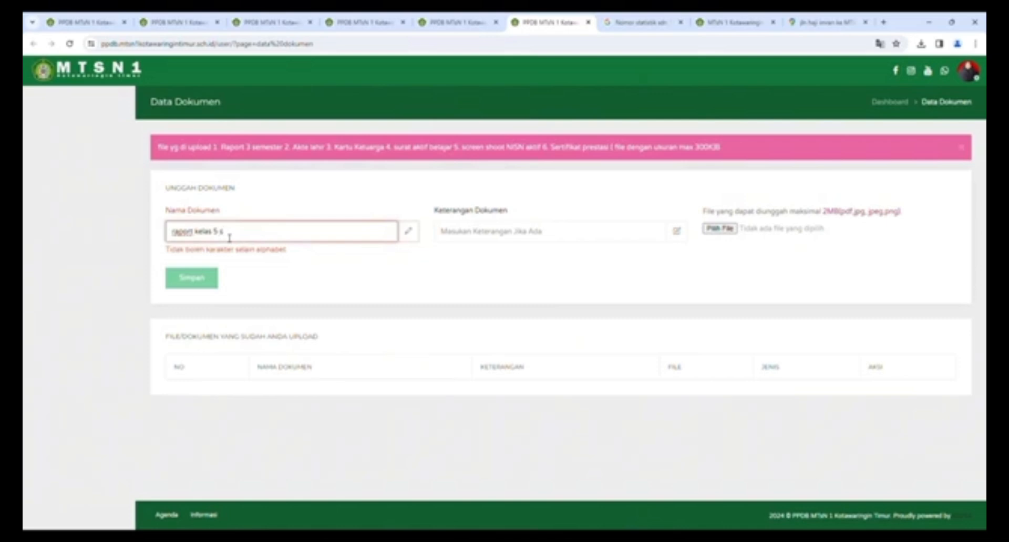
key("BackSpace")
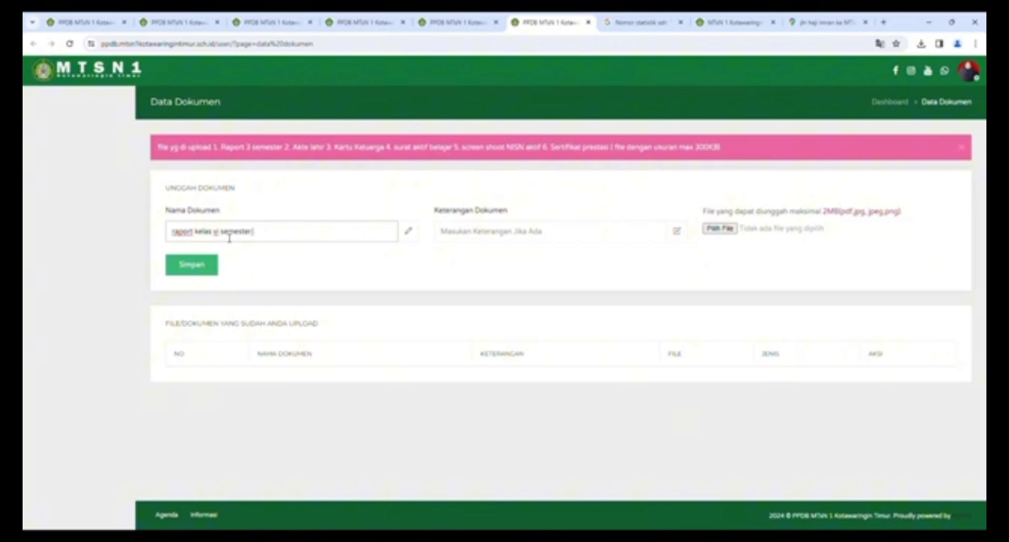
left_click(481, 235)
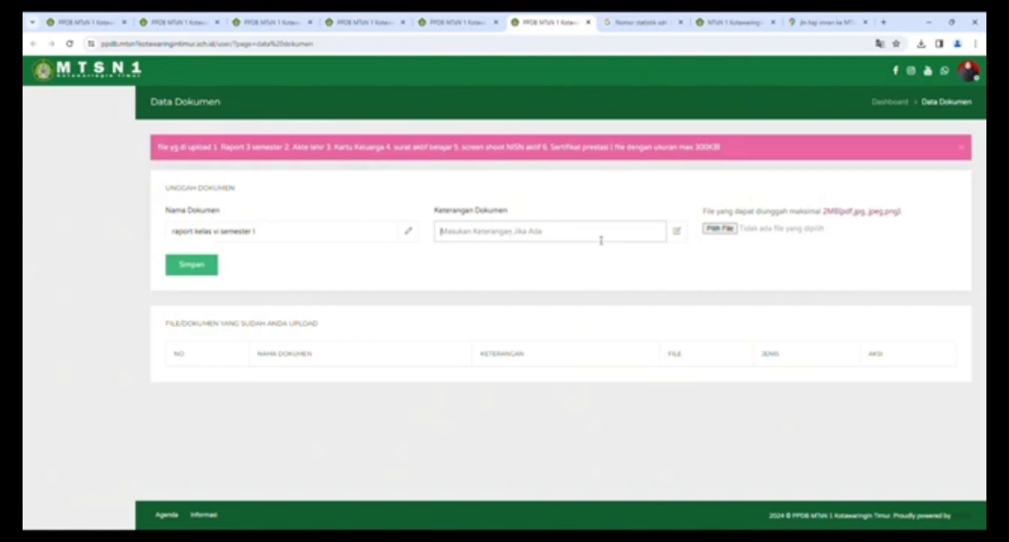
- Set Nama Dokumen to 'raport' and Keterangan Dokumen to 'kelas 5 semester 1'
type("keraj")
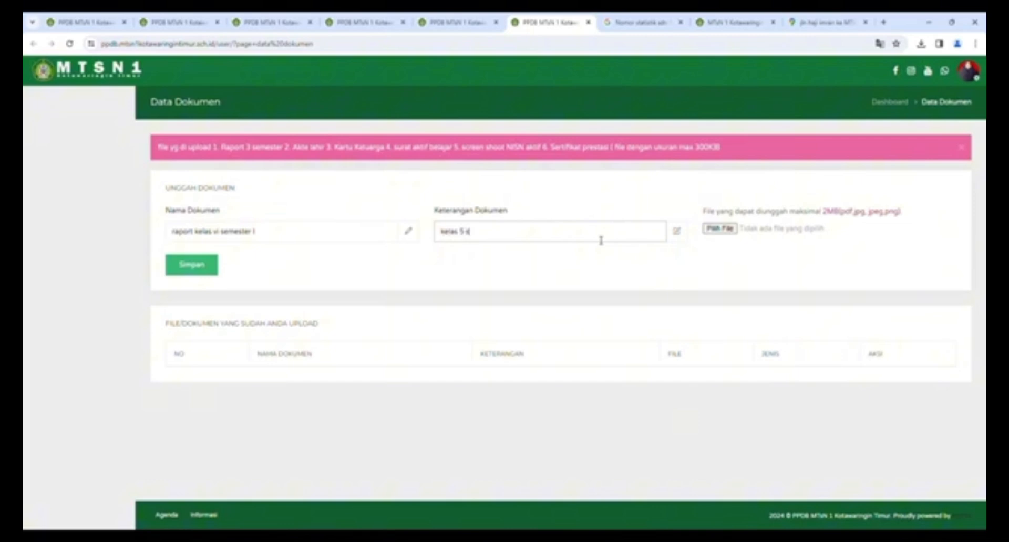
type("eme")
key("BackSpace")
key("BackSpace")
key("BackSpace")
key("BackSpace")
key("BackSpace")
key("BackSpace")
key("BackSpace")
key("BackSpace")
key("BackSpace")
key("BackSpace")
key("BackSpace")
key("BackSpace")
key("BackSpace")
type("ke")
type("port")
left_click_drag(279, 236, 39, 237)
key("BackSpace")
type("rapid")
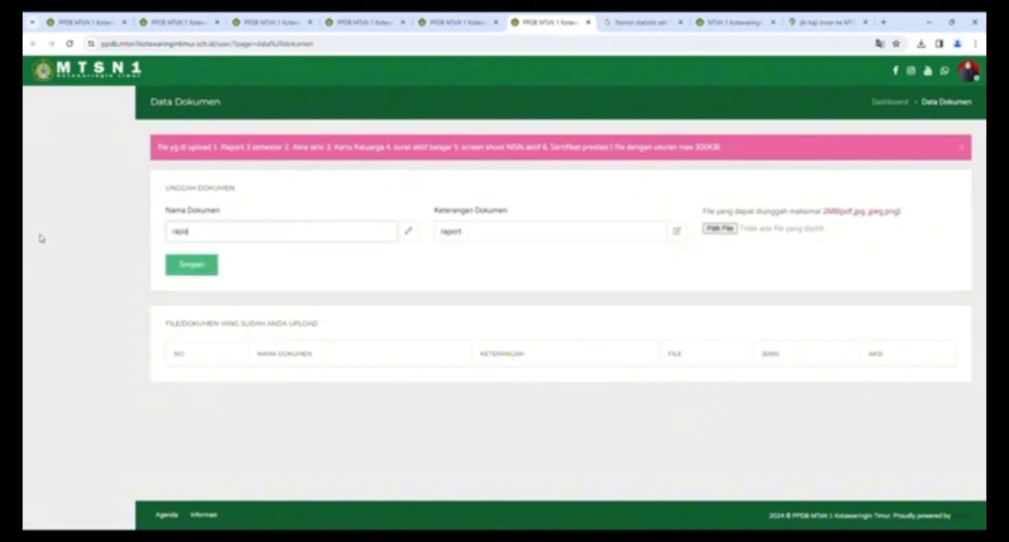
type("t")
key("Tab")
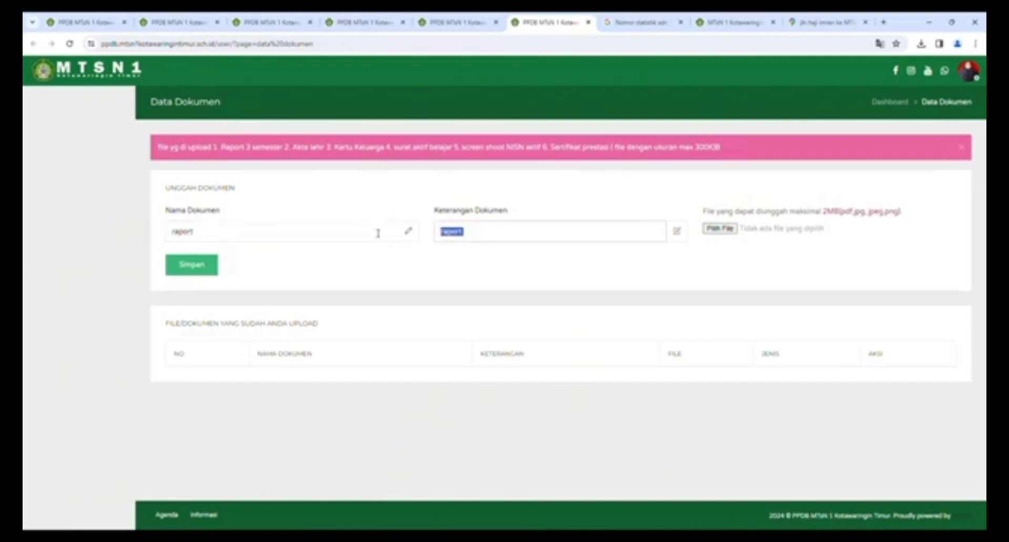
type("semester 1")
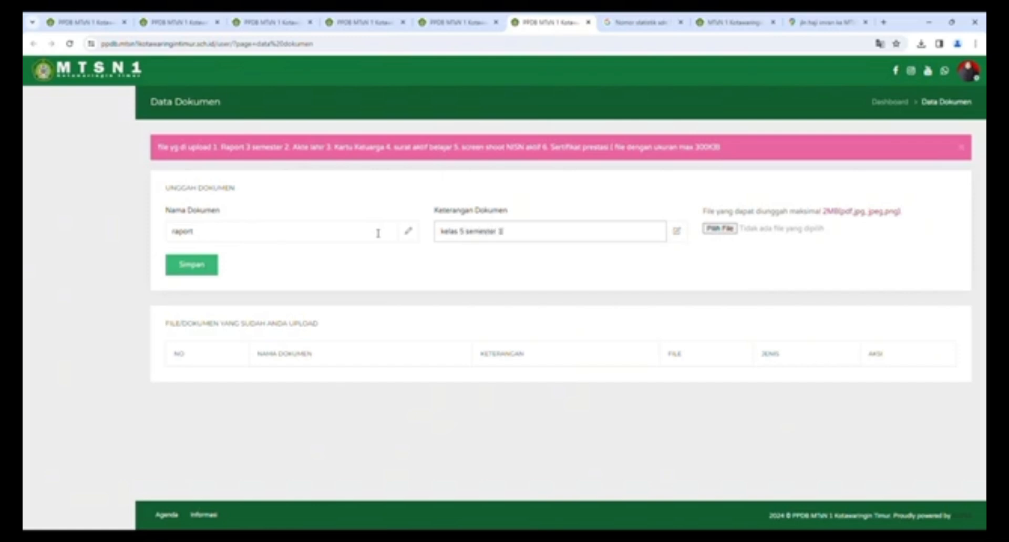
left_click(726, 232)
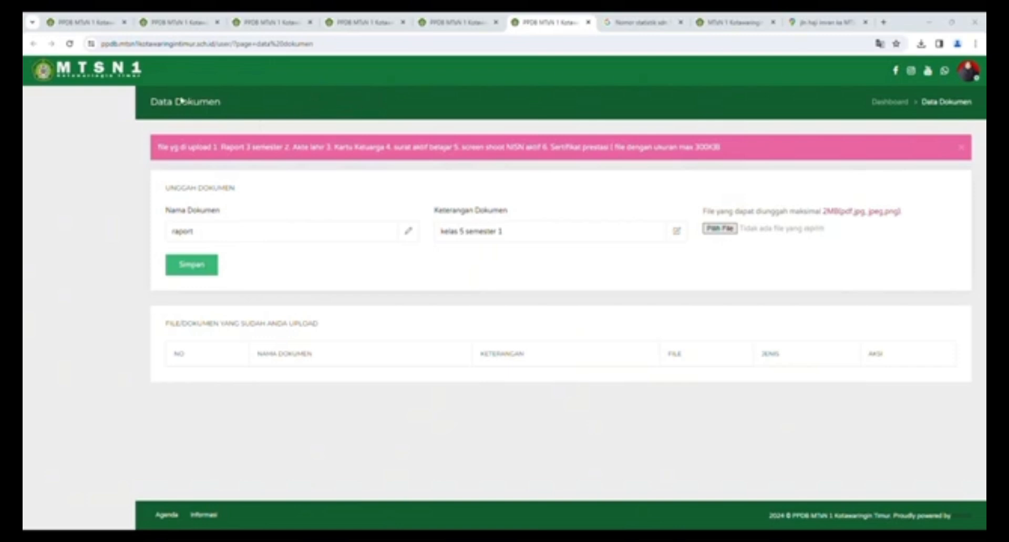
- Attach the raport PDF and save it as the kelas 5 semester 1 upload
left_click(423, 268)
left_click(190, 271)
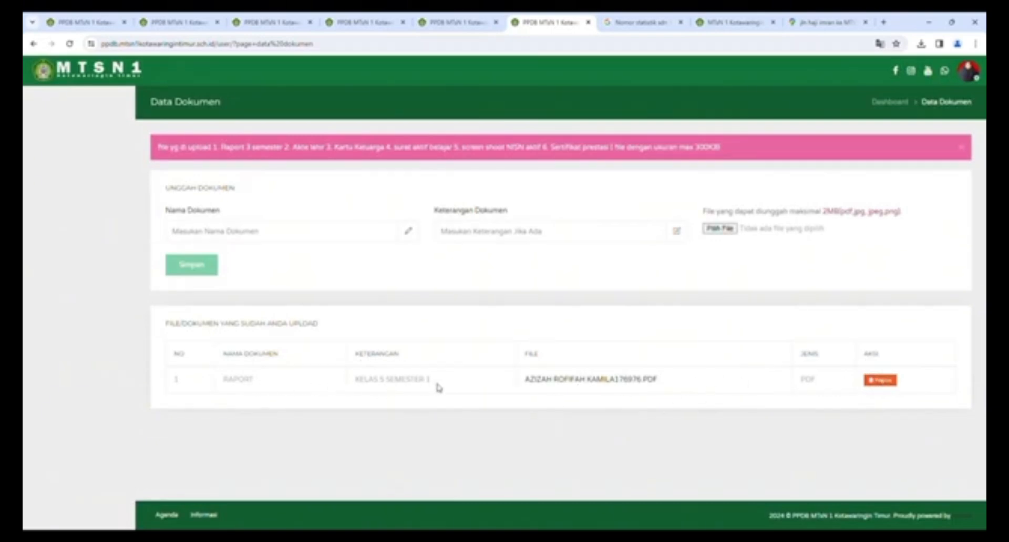
left_click(225, 239)
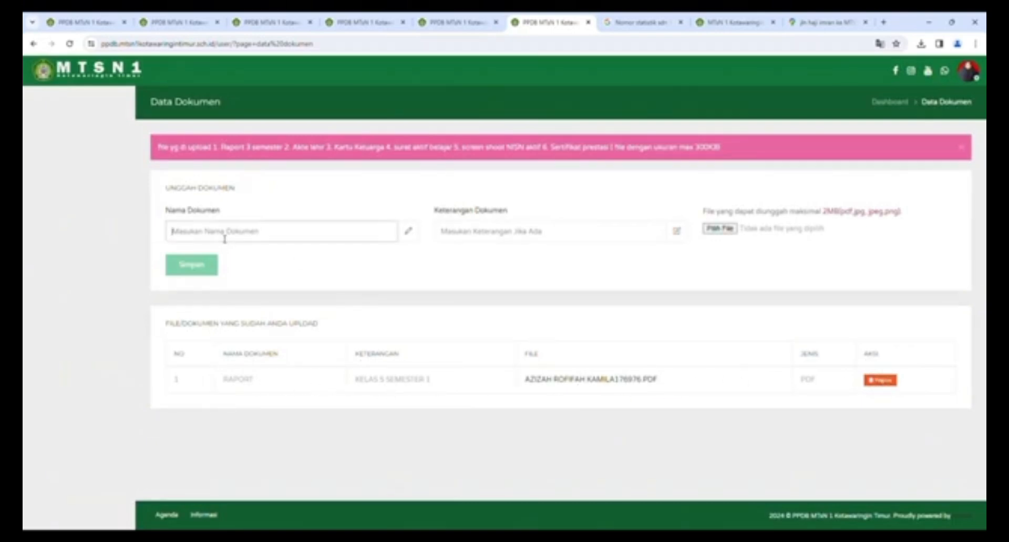
- Upload the raport PDF described as 'kelas 5 semester 2'
left_click(235, 255)
left_click(478, 233)
left_click(511, 263)
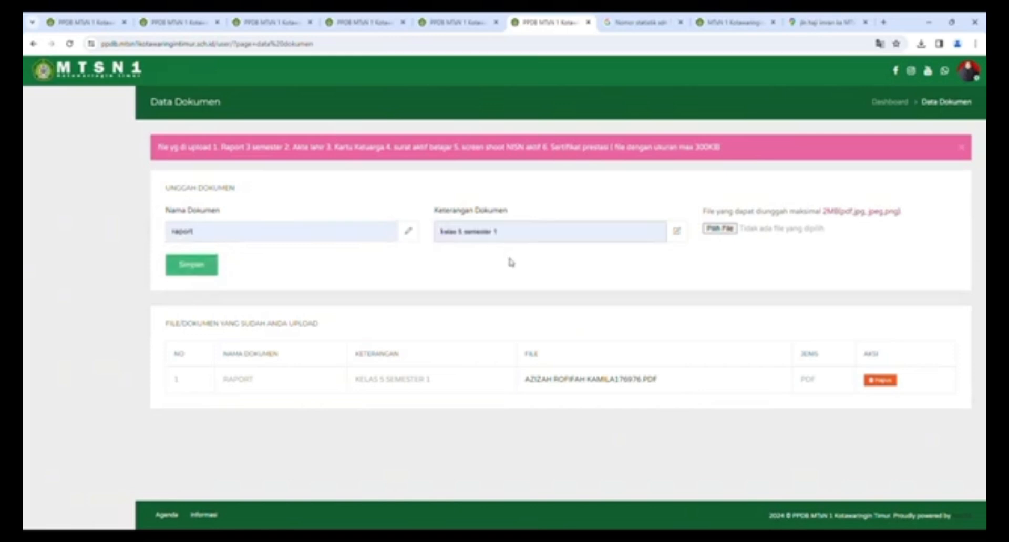
left_click(504, 232)
key("BackSpace")
type("2")
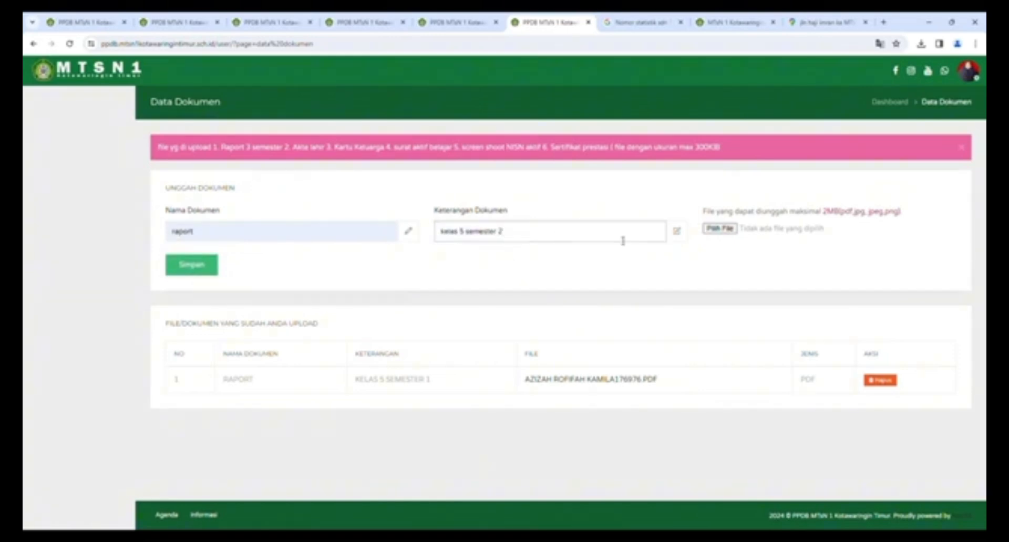
left_click(723, 231)
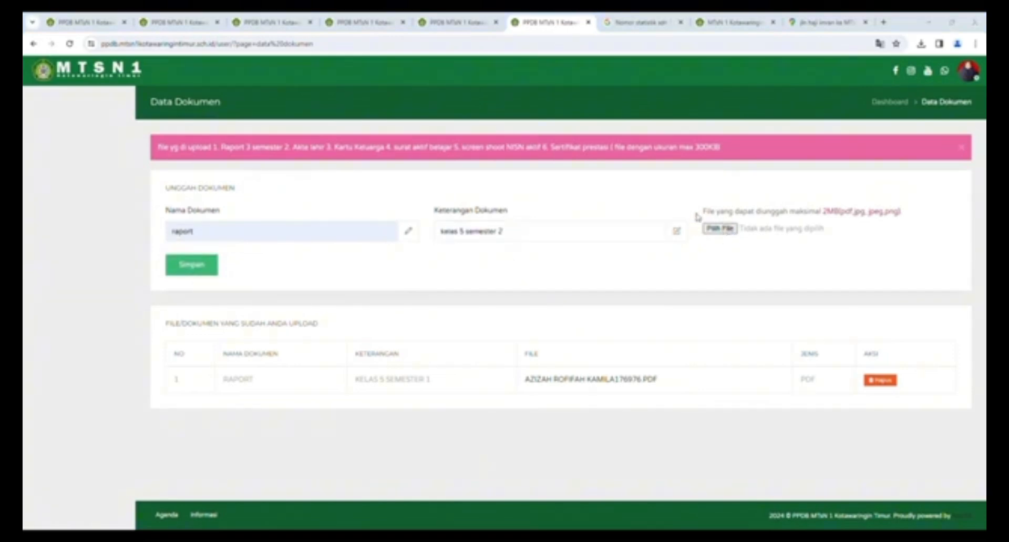
left_click(202, 98)
left_click(413, 266)
left_click(191, 265)
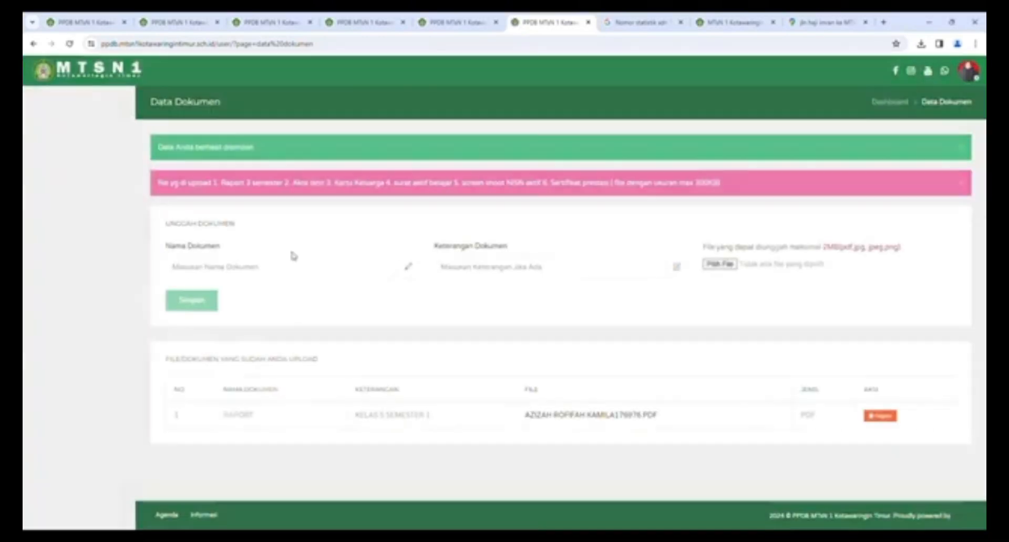
- Upload the raport PDF described as 'kelas 6 semester 1'
left_click(239, 232)
left_click(243, 253)
left_click(489, 232)
left_click(489, 249)
left_click(465, 236)
key("BackSpace")
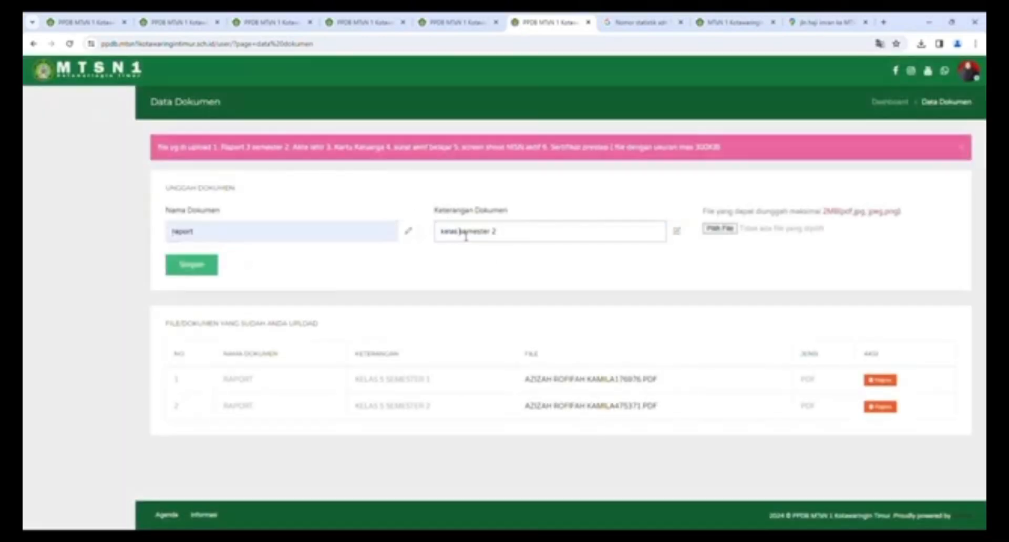
type("6")
left_click(511, 235)
key("BackSpace")
type("1")
left_click(714, 229)
left_click(168, 108)
left_click(418, 271)
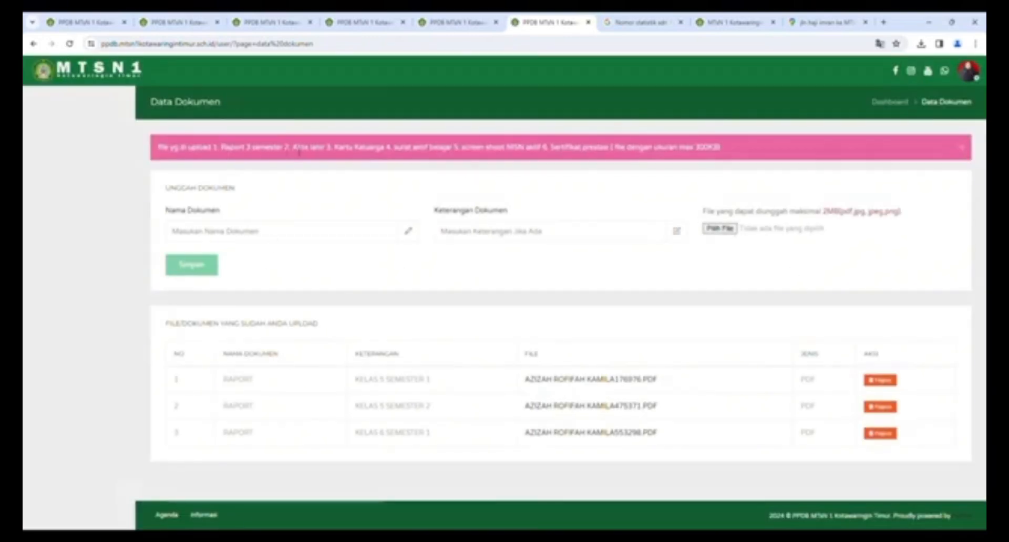
- Name the next document 'Akte' with description 'Akte Lahir'
left_click(202, 236)
type("Akte Lahir")
left_click(520, 240)
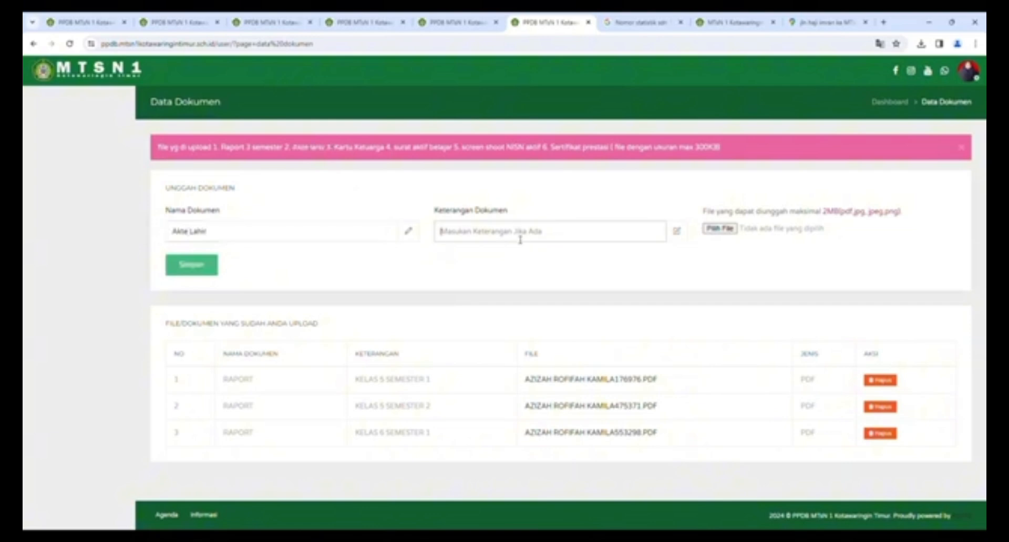
left_click(521, 233)
type("Akte Lahir")
left_click(725, 230)
- Upload the Akte Lahir file, then save 'Kartu Keluaraga' with its name copied as description
double_click(428, 263)
left_click(192, 265)
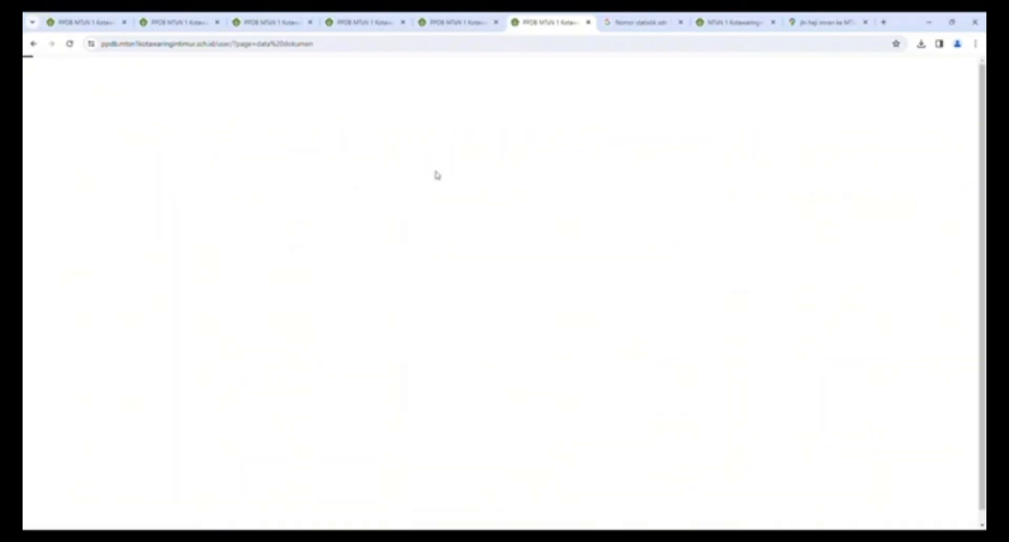
scroll(396, 173, "down", 1)
left_click(218, 234)
type("Kartu Keluaraga")
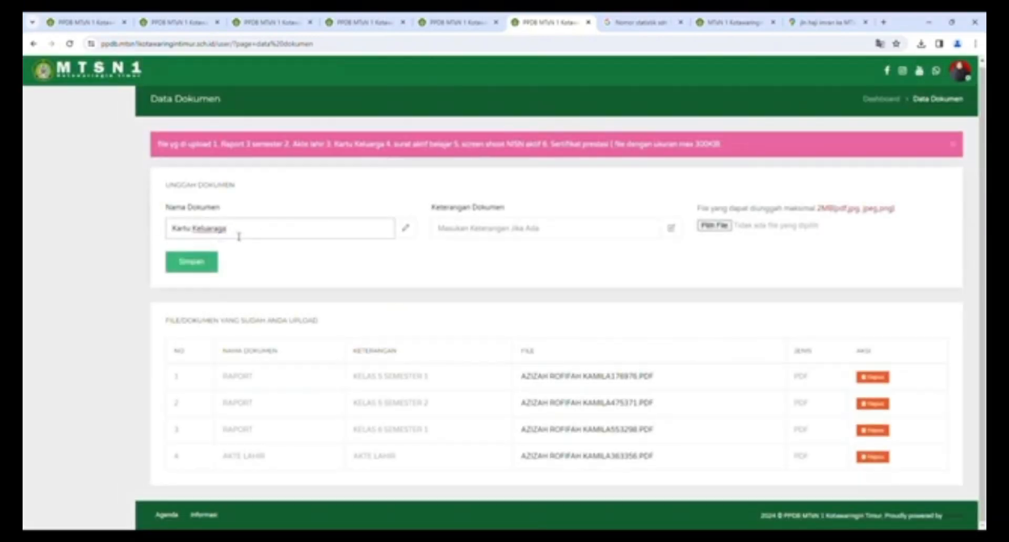
left_click_drag(239, 232, 169, 230)
key("ctrl+c")
left_click(476, 230)
key("ctrl+v")
left_click(191, 262)
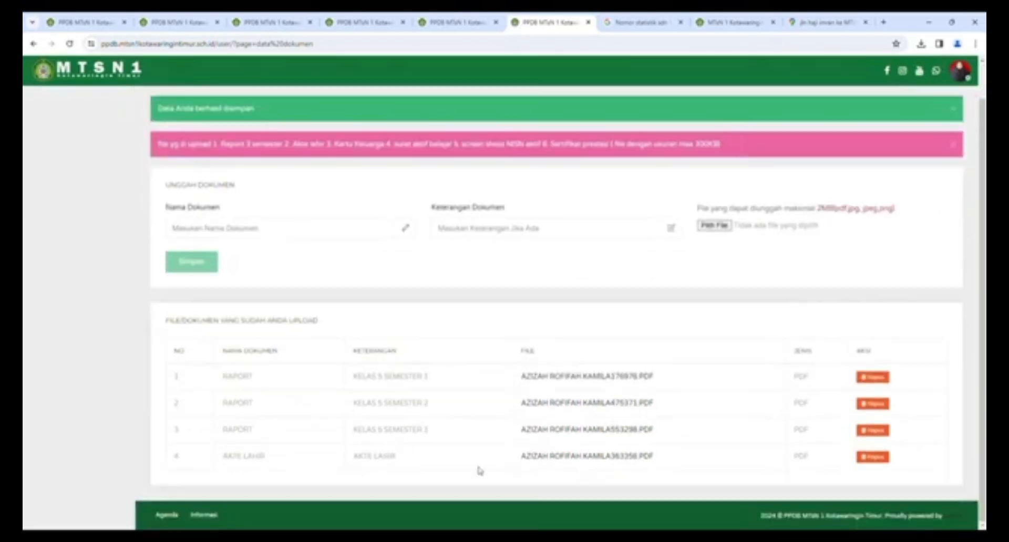
- Upload the active-study letter named 'surat keter', reusing the name as description
scroll(299, 463, "down", 1)
left_click(207, 206)
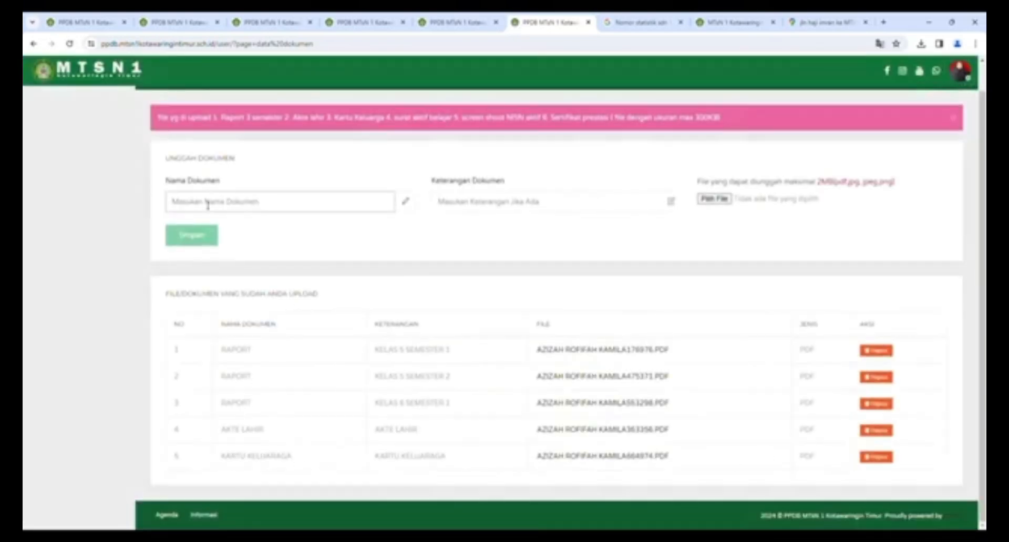
type("surat keter")
left_click_drag(292, 204, 169, 204)
key("ctrl+c")
left_click(473, 204)
key("ctrl+v")
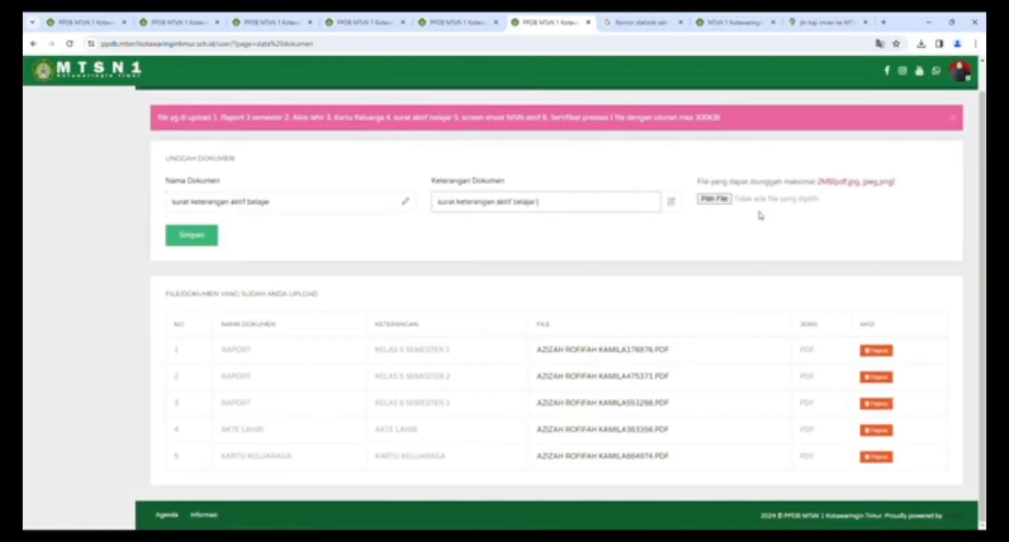
left_click(715, 200)
double_click(421, 272)
left_click(196, 234)
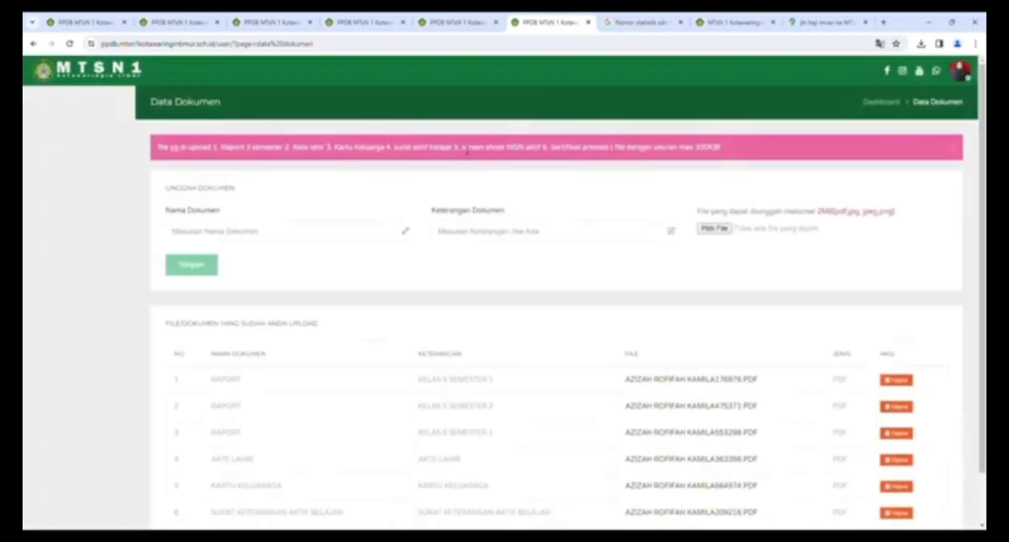
- Upload the NISN screenshot as 'Tangkapan', reusing the name as description
left_click_drag(461, 148, 545, 148)
left_click(442, 537)
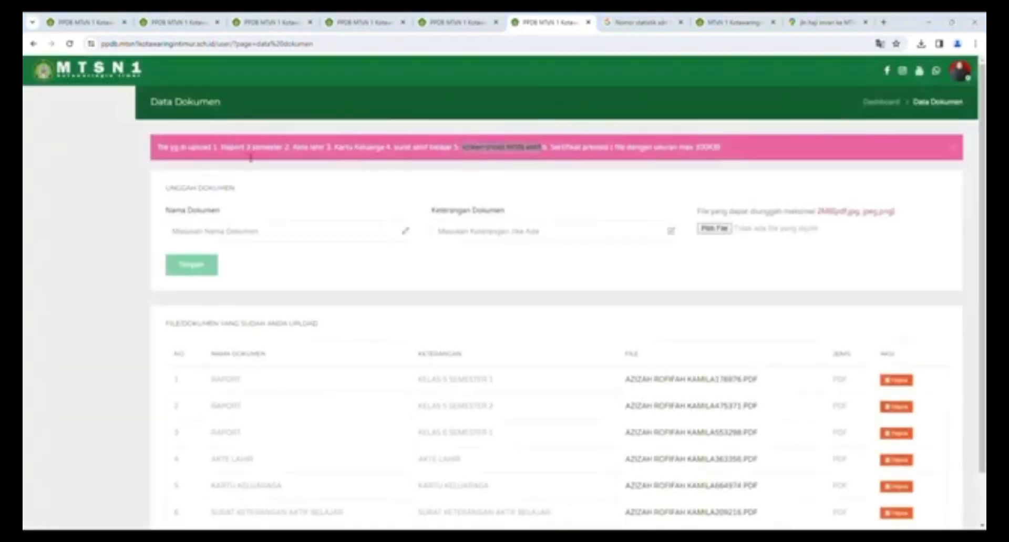
left_click(218, 231)
type("Tangkapan")
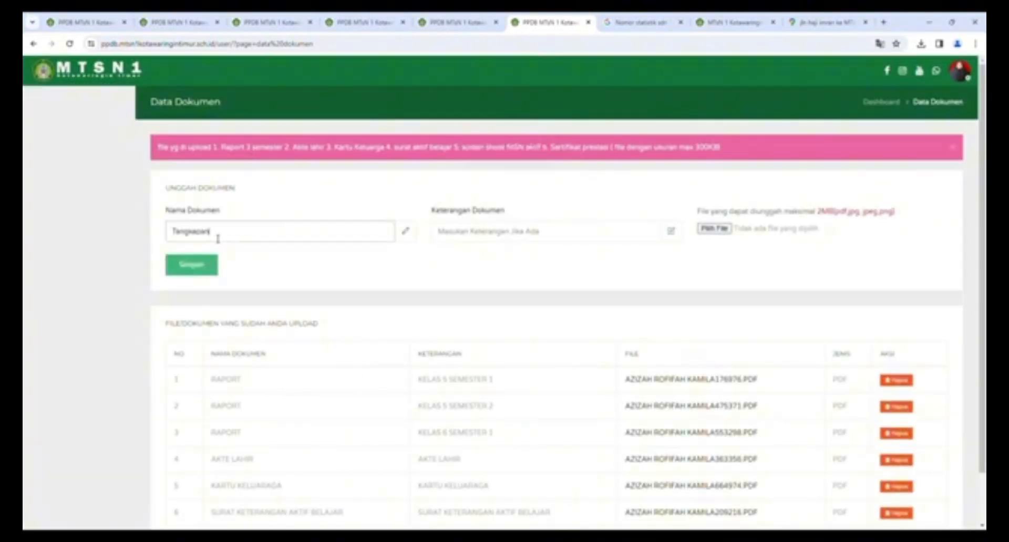
left_click_drag(269, 232, 110, 237)
key("ctrl+c")
left_click(474, 234)
key("ctrl+v")
left_click(720, 229)
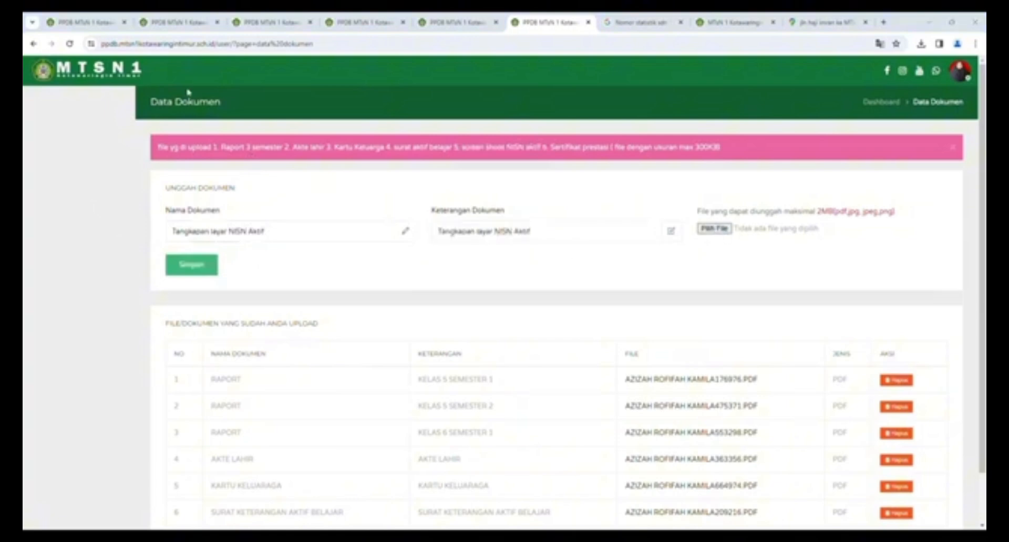
left_click(189, 93)
left_click(415, 268)
left_click(212, 268)
- Enter 'Surat Keterangan Peringk' as both name and description of the class-rank letter
scroll(356, 353, "down", 3)
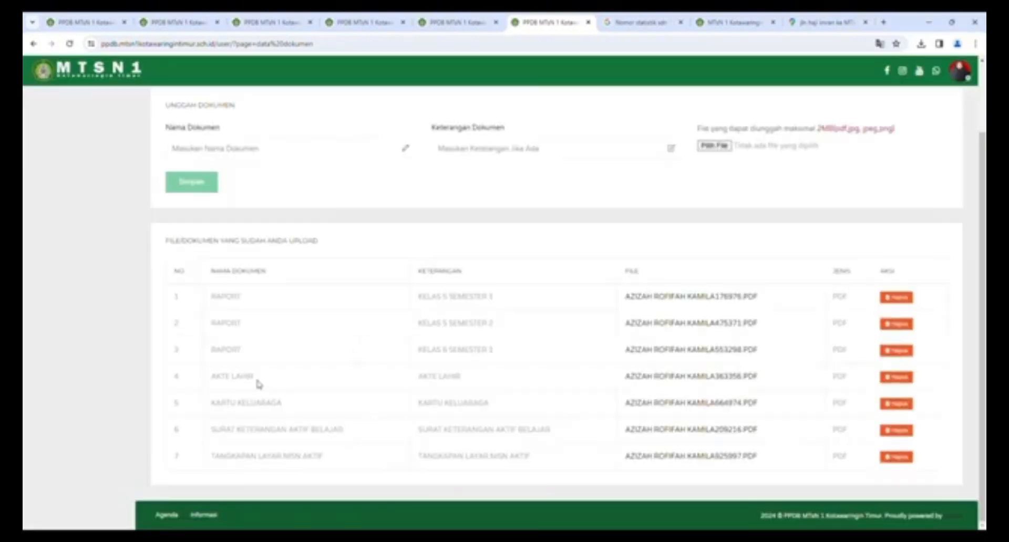
scroll(259, 385, "up", 3)
left_click(201, 233)
type("Sertifikat")
key("BackSpace")
key("BackSpace")
key("BackSpace")
key("BackSpace")
key("BackSpace")
key("BackSpace")
key("BackSpace")
key("BackSpace")
key("BackSpace")
key("BackSpace")
type("Surat Kete")
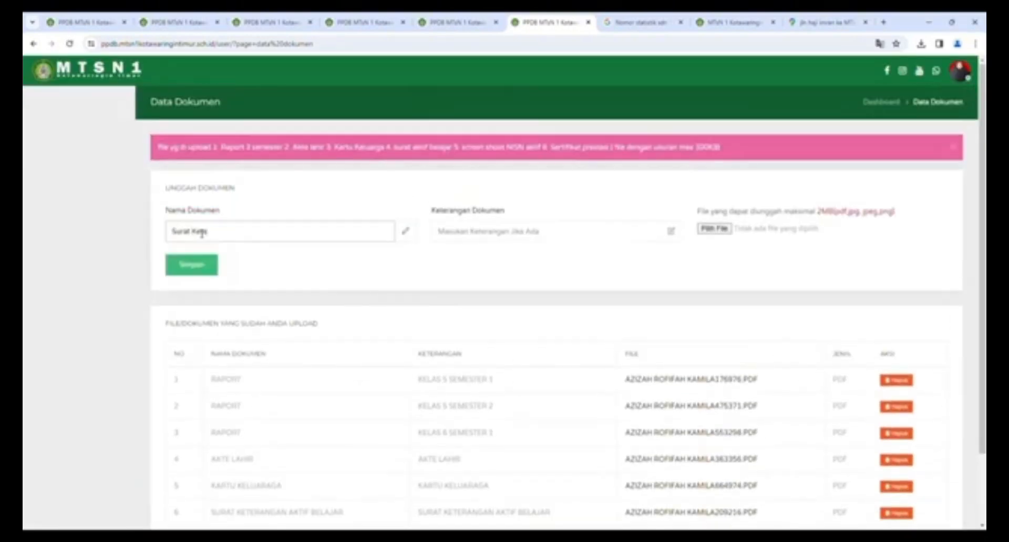
type("rangan Peringk")
left_click(493, 234)
type("Surat")
key("BackSpace")
key("BackSpace")
key("BackSpace")
key("BackSpace")
key("BackSpace")
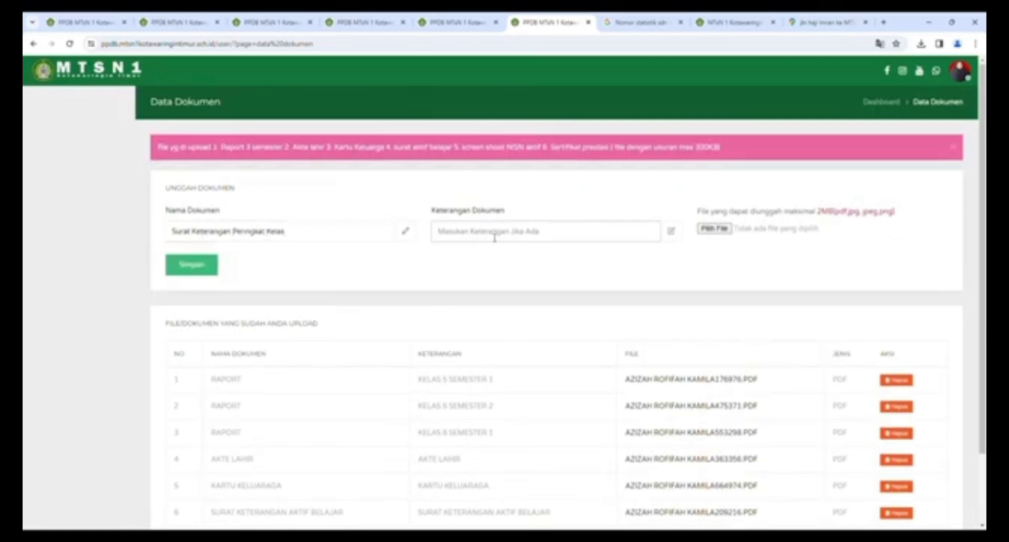
left_click_drag(286, 231, 74, 235)
key("ctrl+c")
left_click(433, 236)
key("ctrl+v")
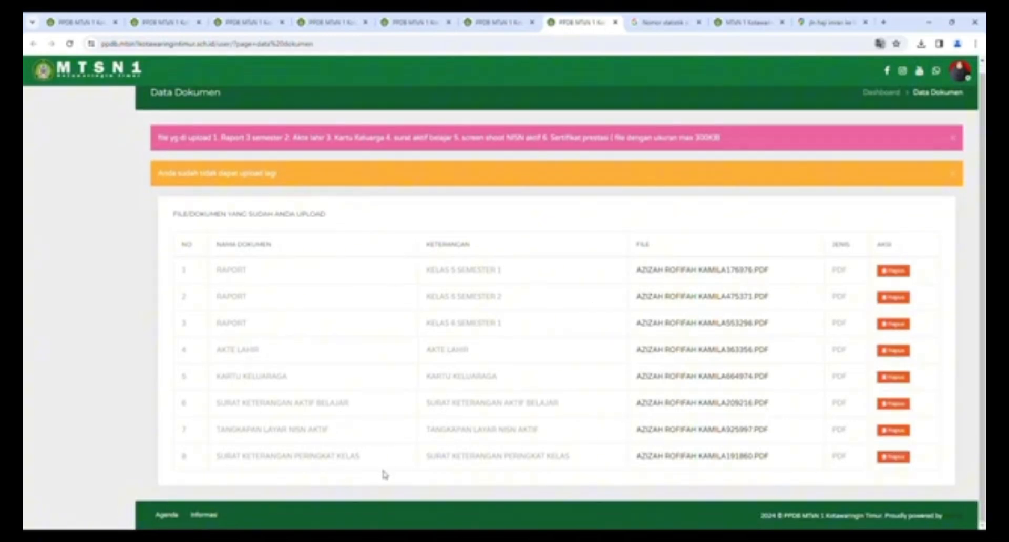
- Highlight the new row 8 upload, then go back to the Dashboard Siswa
left_click_drag(216, 457, 784, 456)
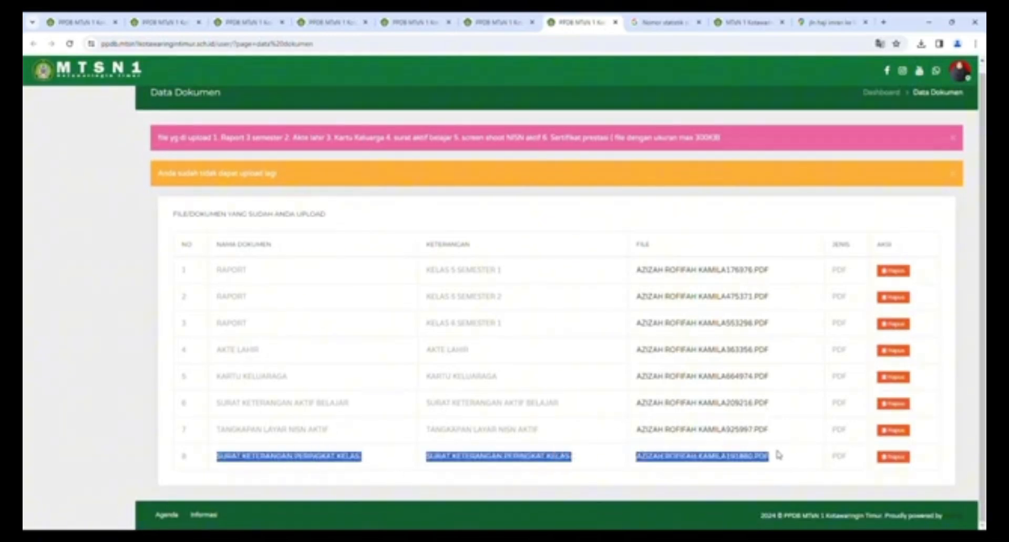
left_click(778, 455)
left_click(882, 92)
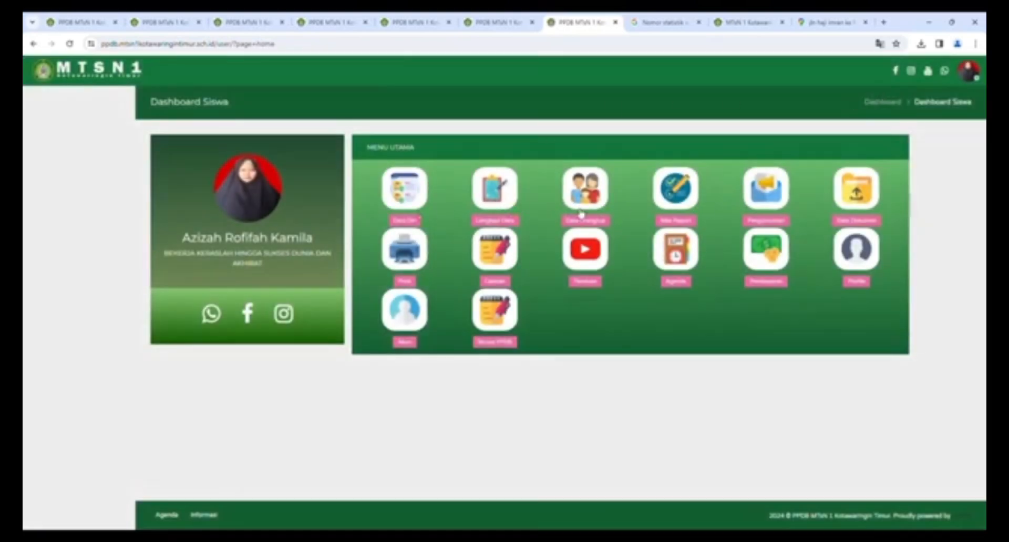
- Open the Kartu Pendaftaran, select its BELUM DIVERIFIKASI status and bring up the context menu
left_click(408, 261)
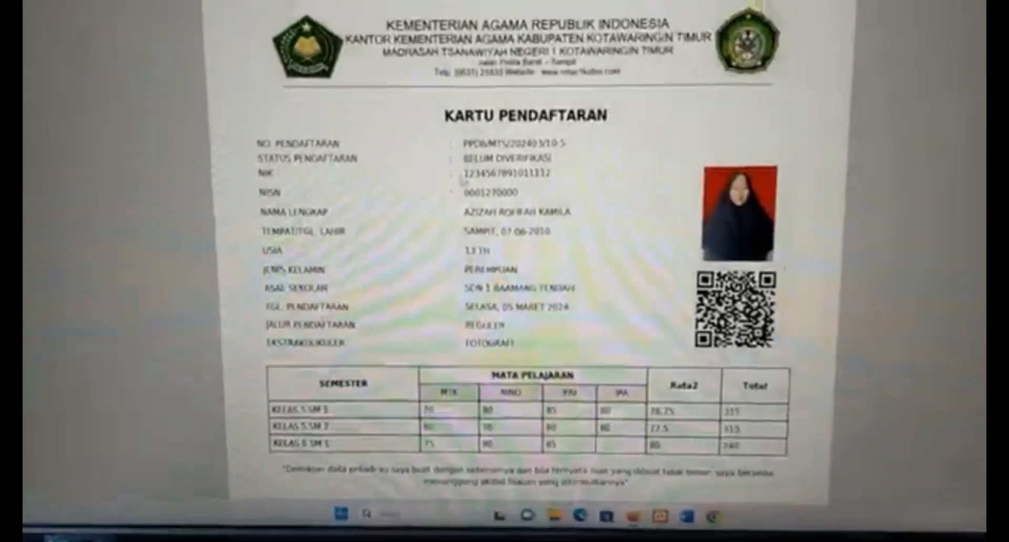
left_click_drag(463, 159, 552, 159)
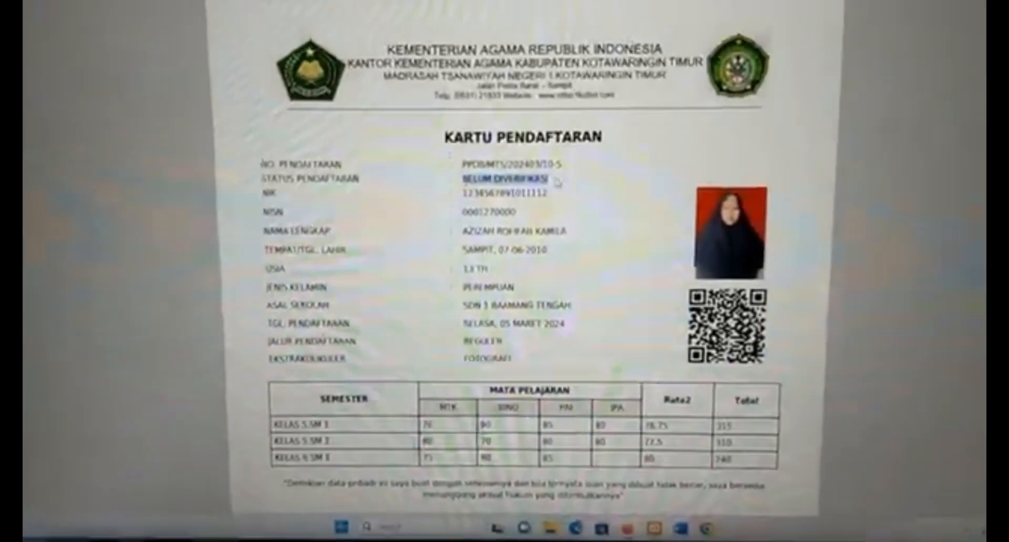
right_click(573, 178)
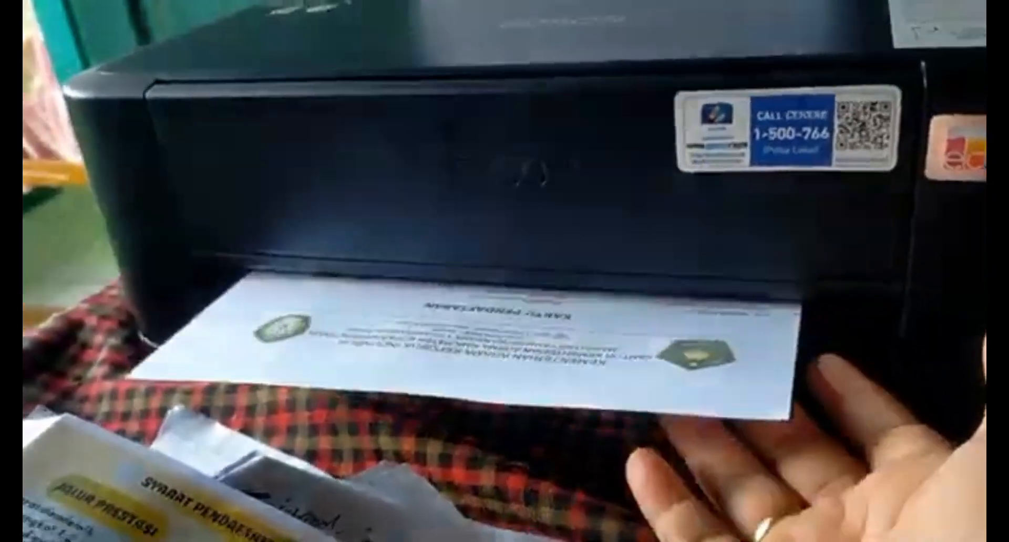